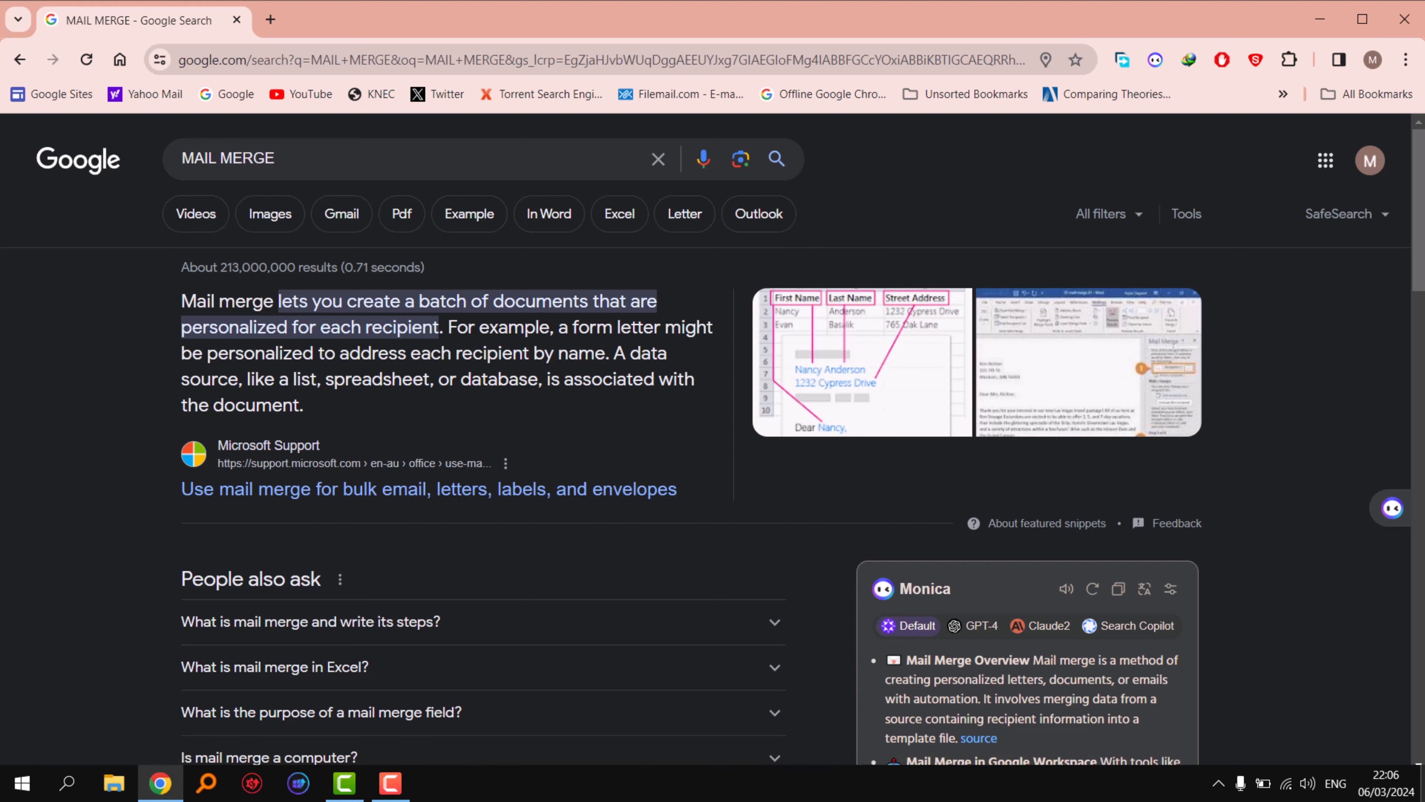
# Step: Open the workbook "Form 2 - 2024 - Class lis MAIL MERGEt.xlsx" from the MAIL MERGE folder on the desktop
pyautogui.click(1424, 793)
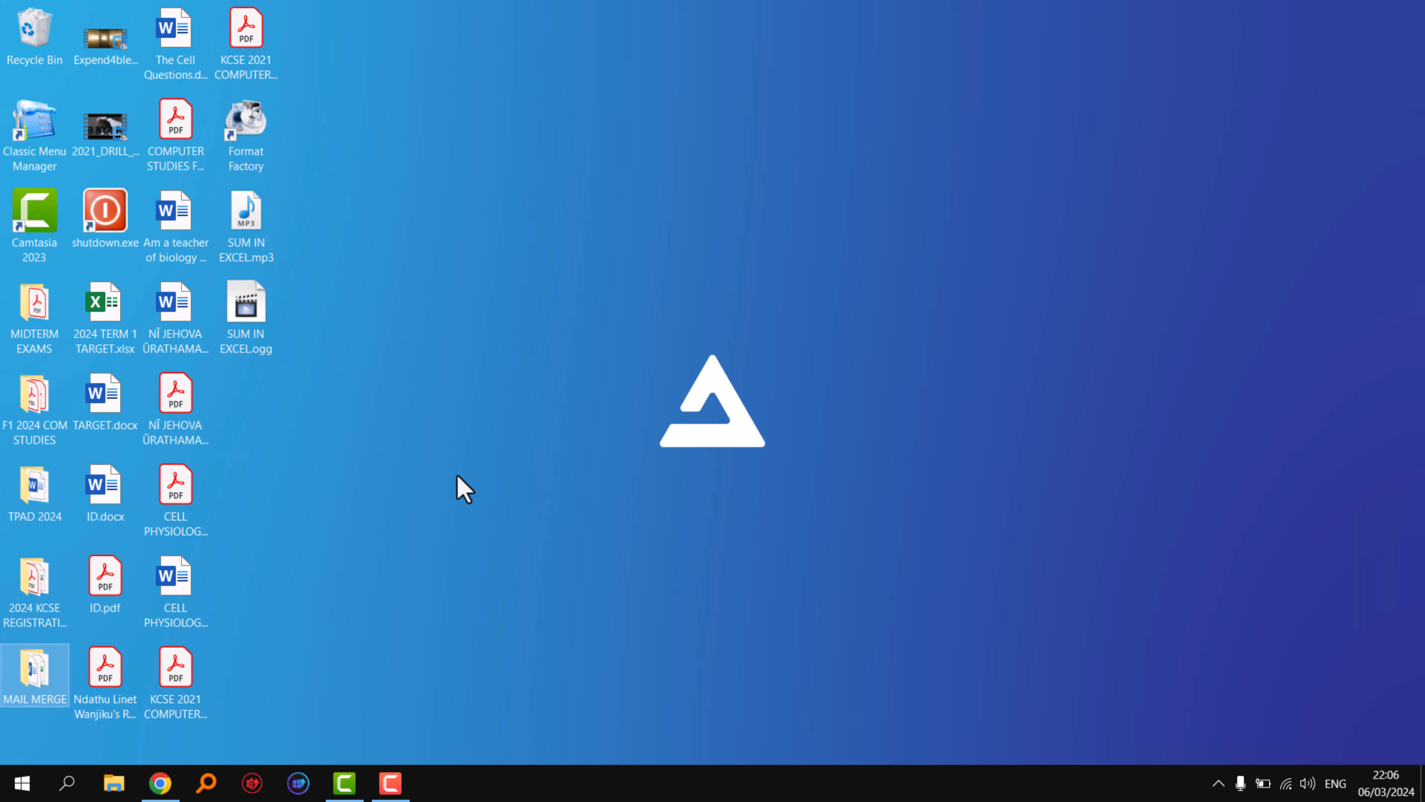
pyautogui.doubleClick(34, 683)
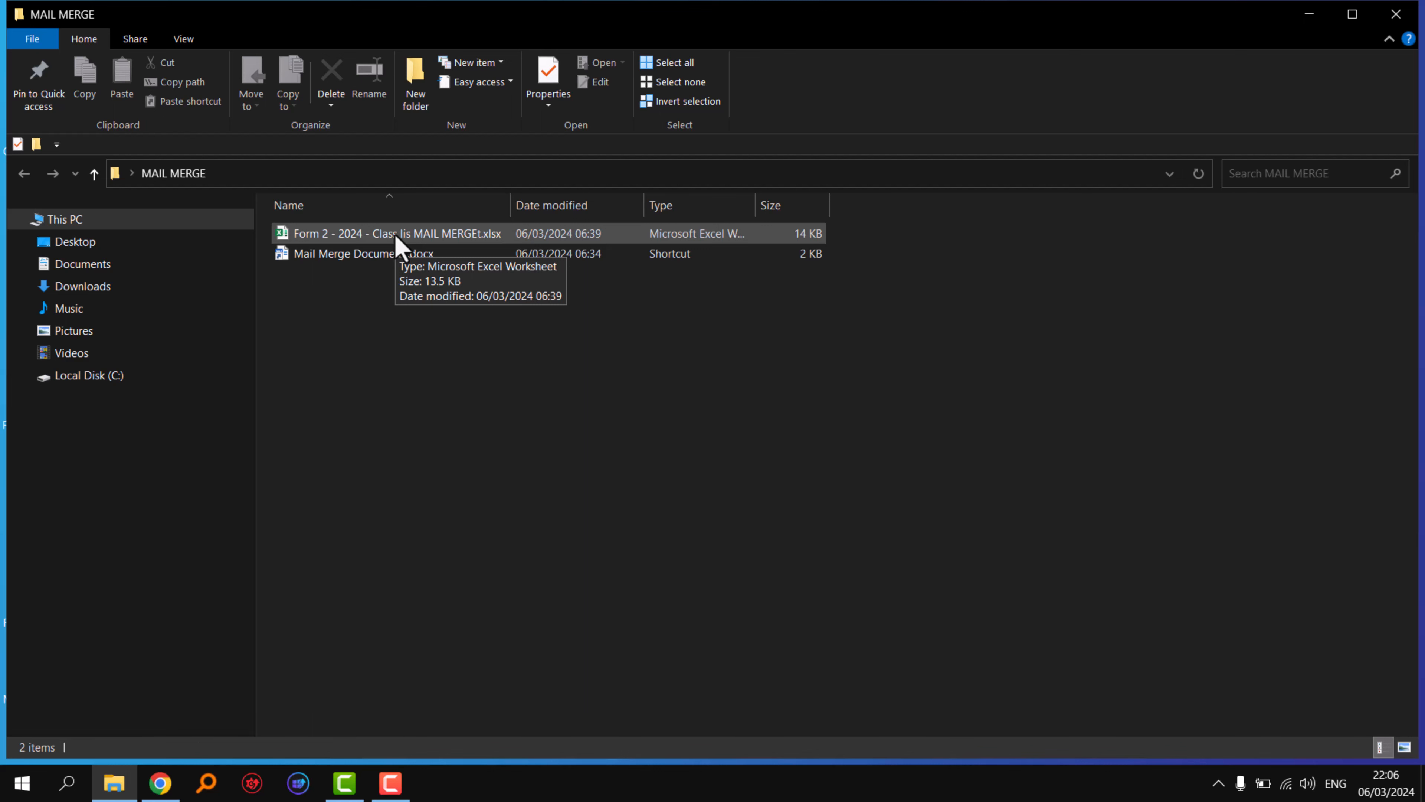
pyautogui.click(400, 247)
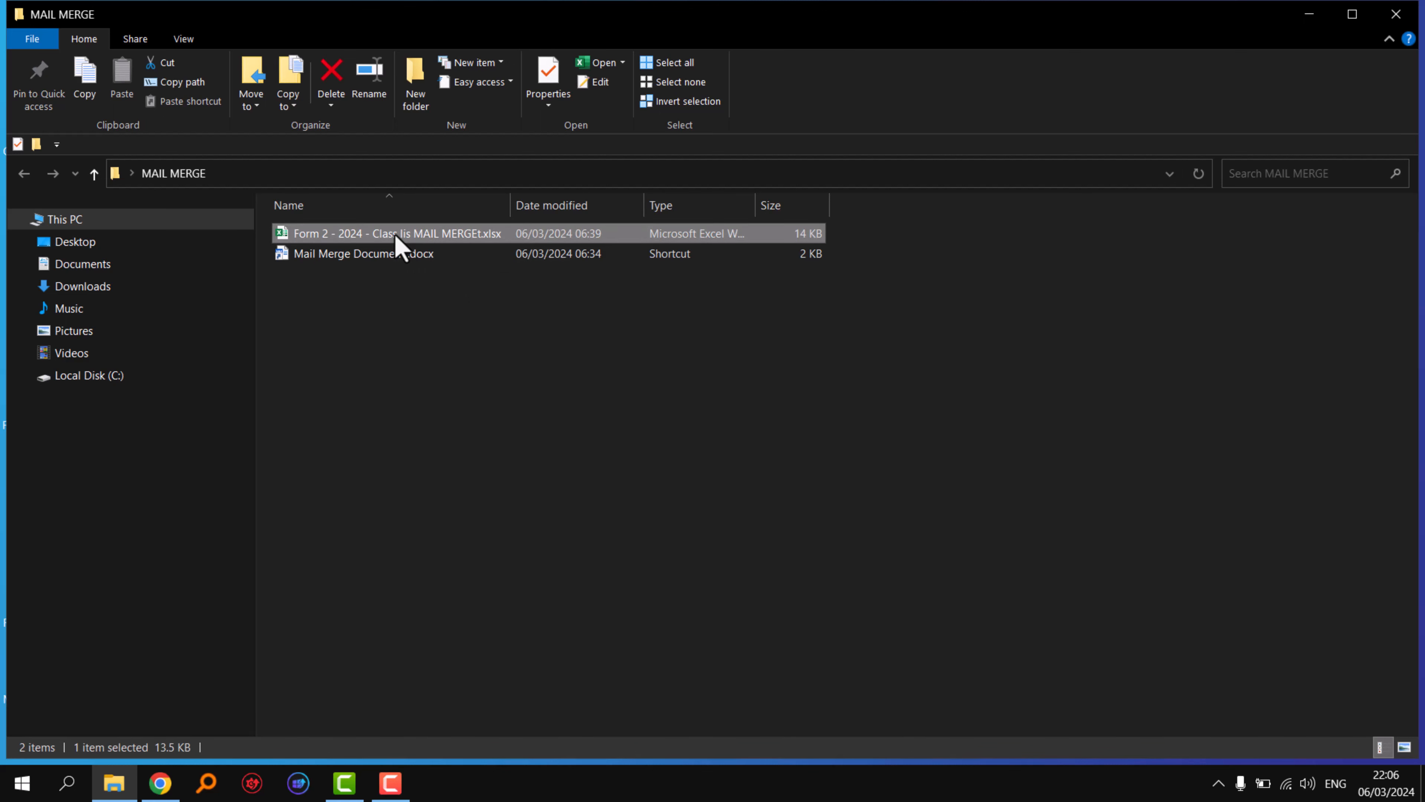
pyautogui.doubleClick(399, 247)
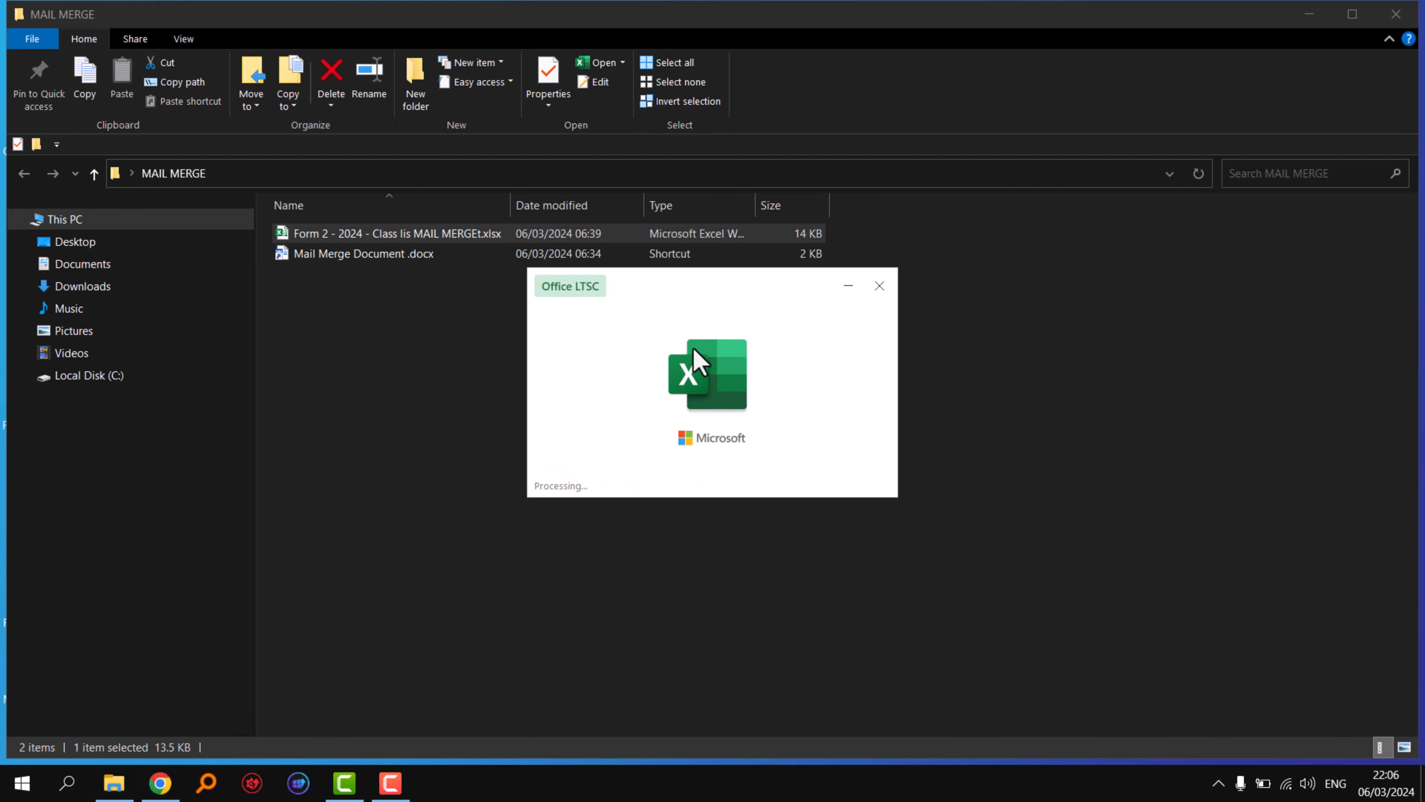
# Step: Apply the Accent2 cell style to the header cells Name, Adm No, CLASS and AMOUNT in A1:D1
pyautogui.scroll(1, 723, 433)
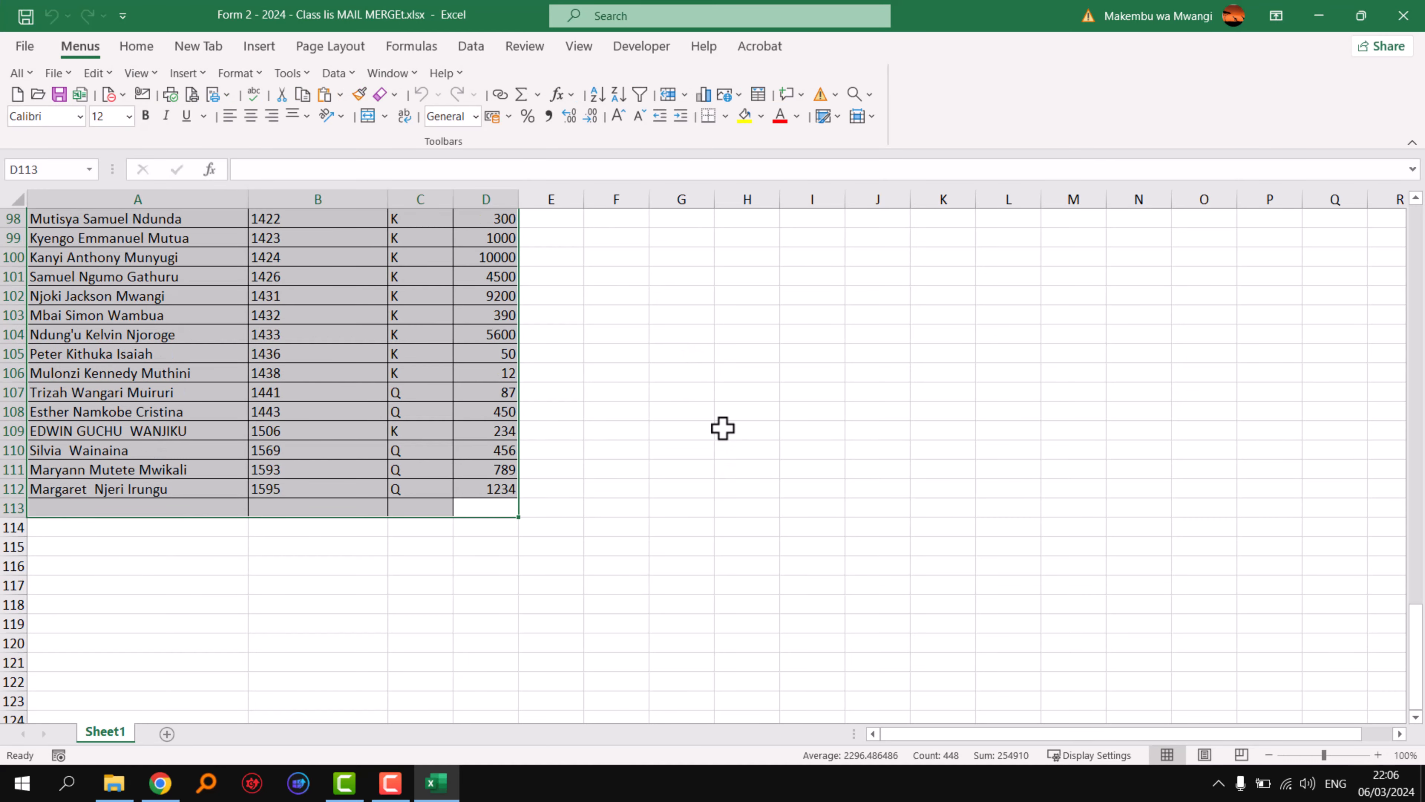
pyautogui.click(723, 428)
pyautogui.scroll(7, 724, 425)
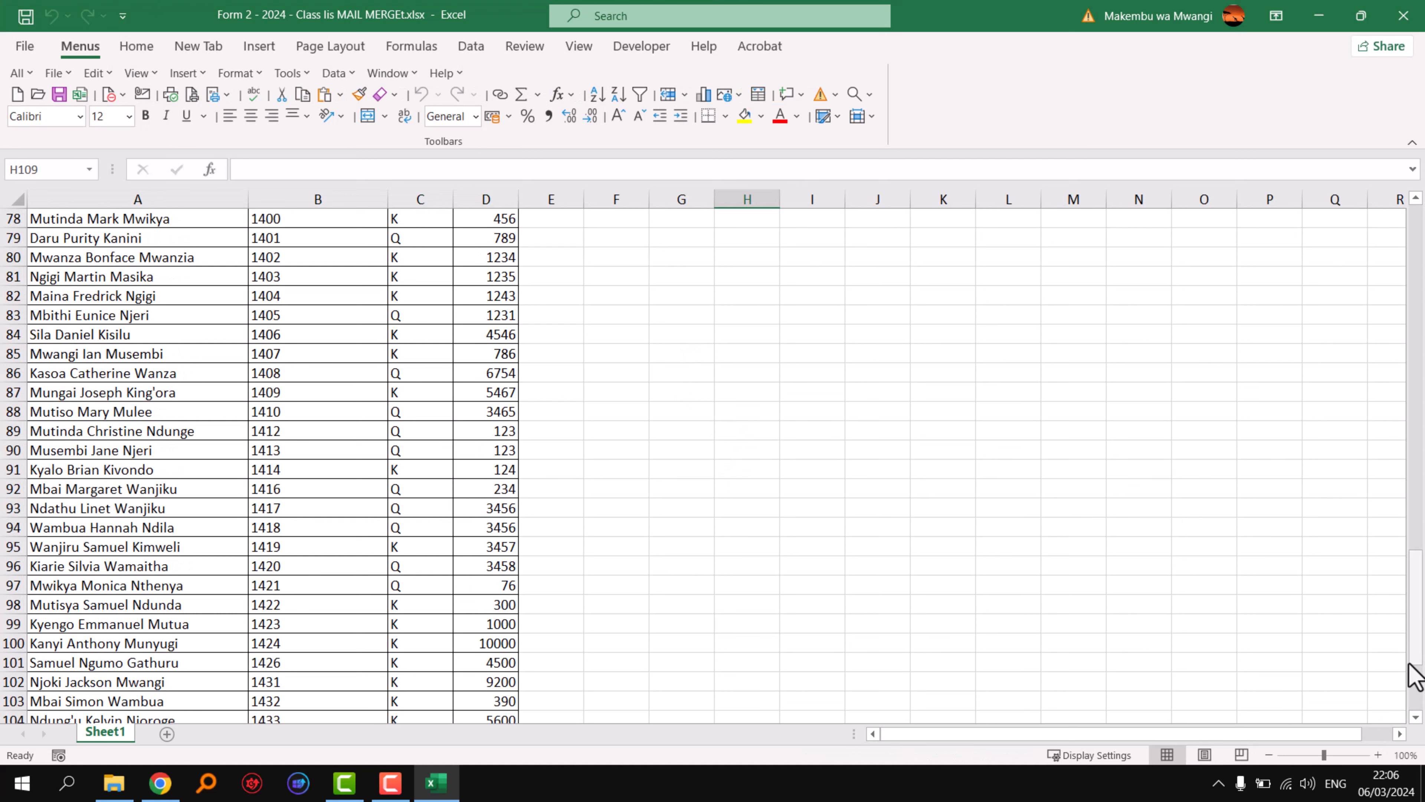
pyautogui.moveTo(1421, 613); pyautogui.dragTo(1420, 239)
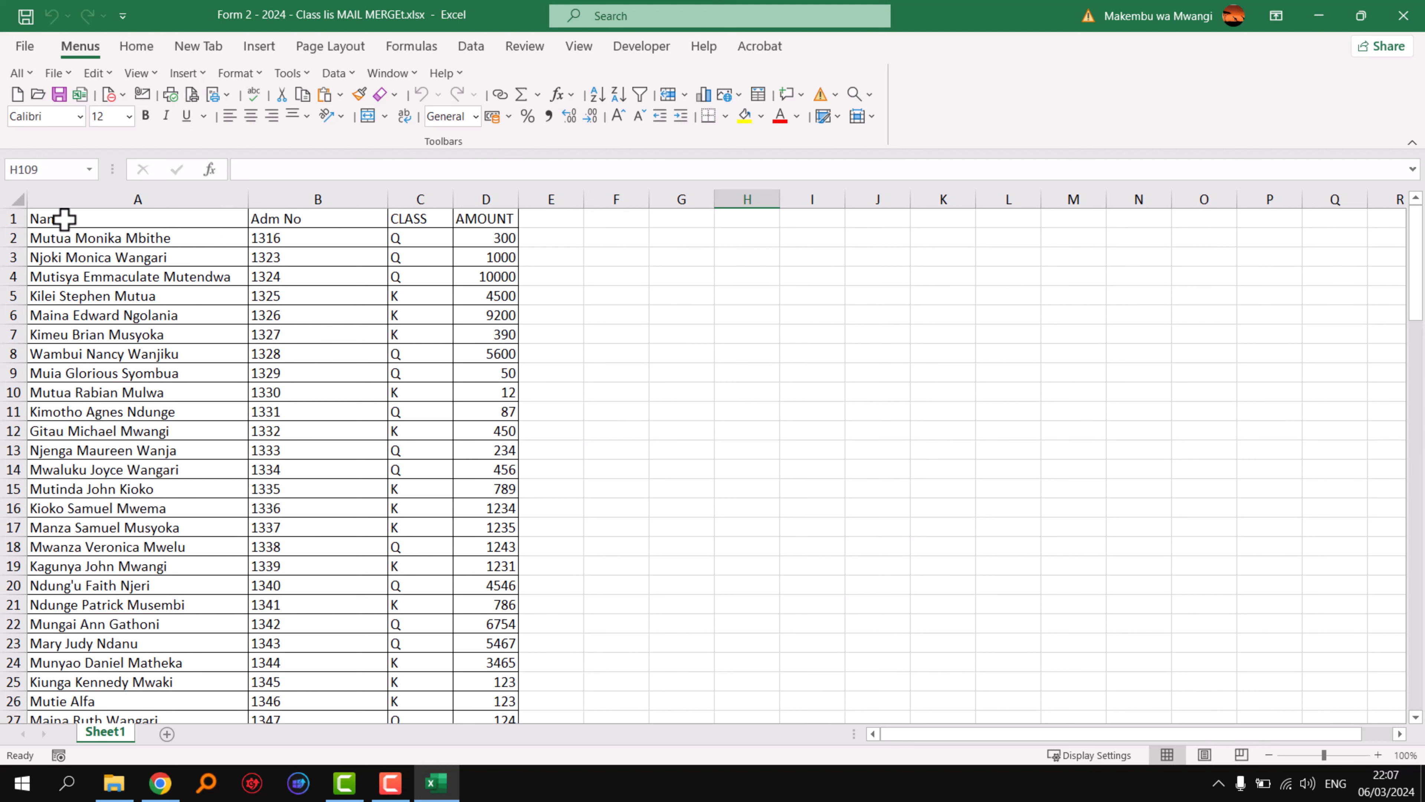
pyautogui.moveTo(63, 219); pyautogui.dragTo(508, 219)
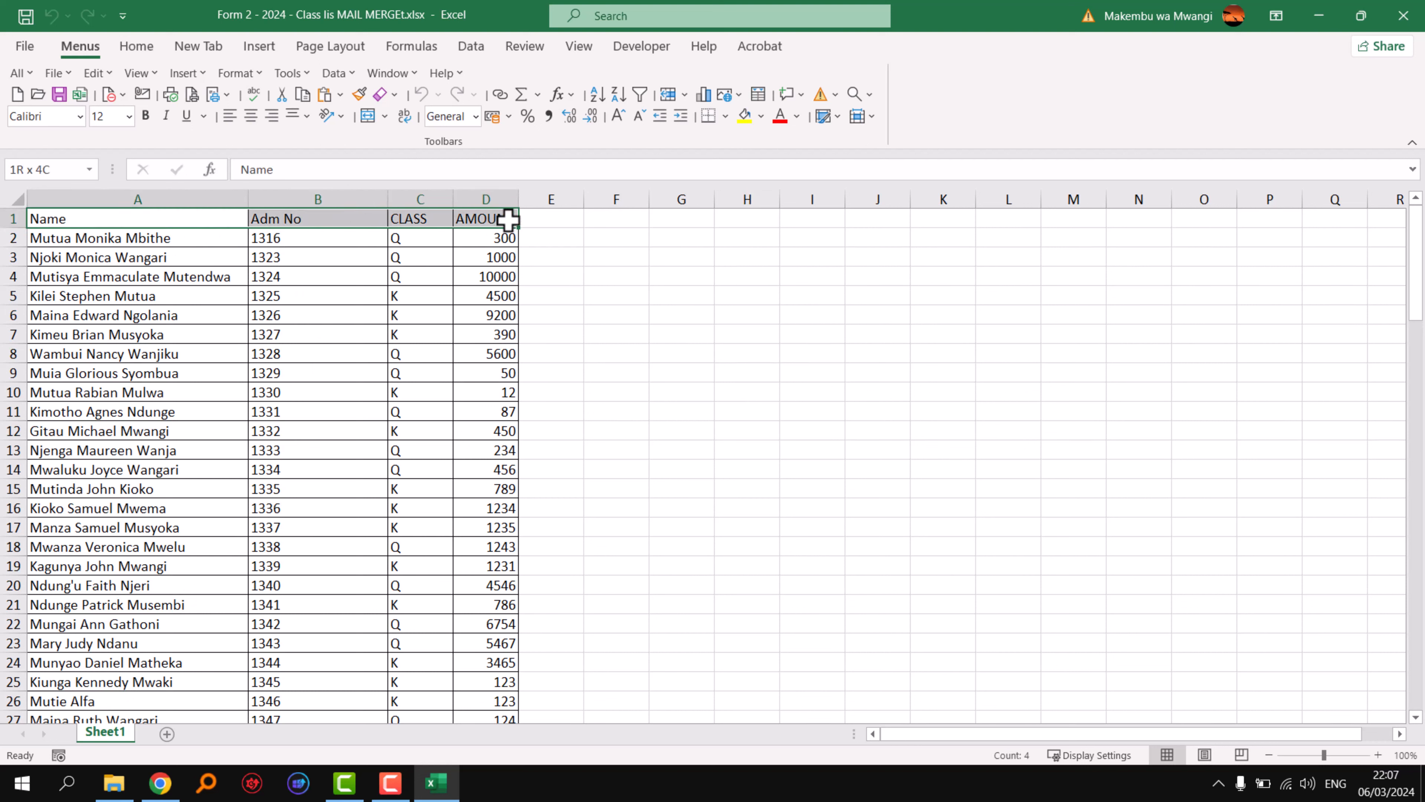
pyautogui.click(137, 48)
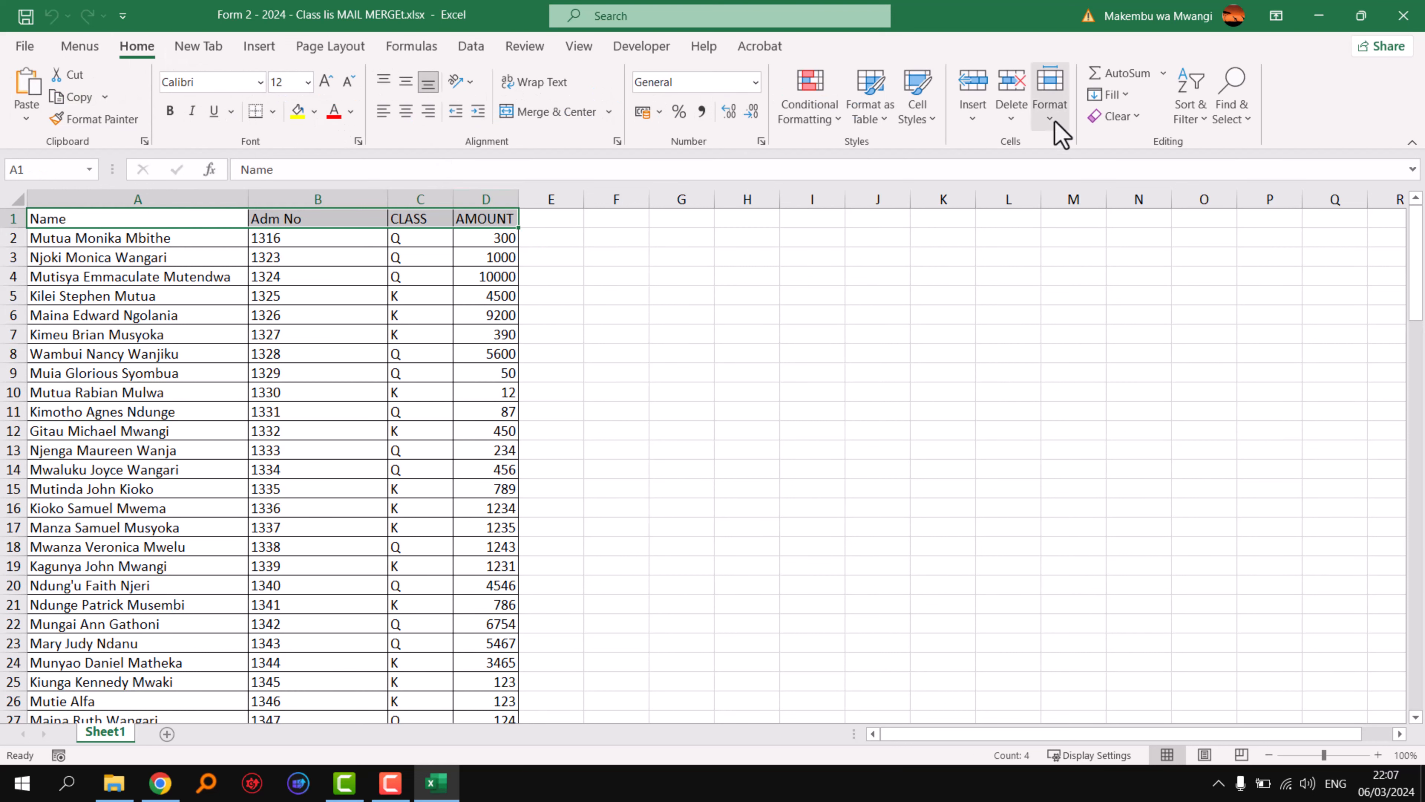
pyautogui.click(924, 122)
pyautogui.click(948, 178)
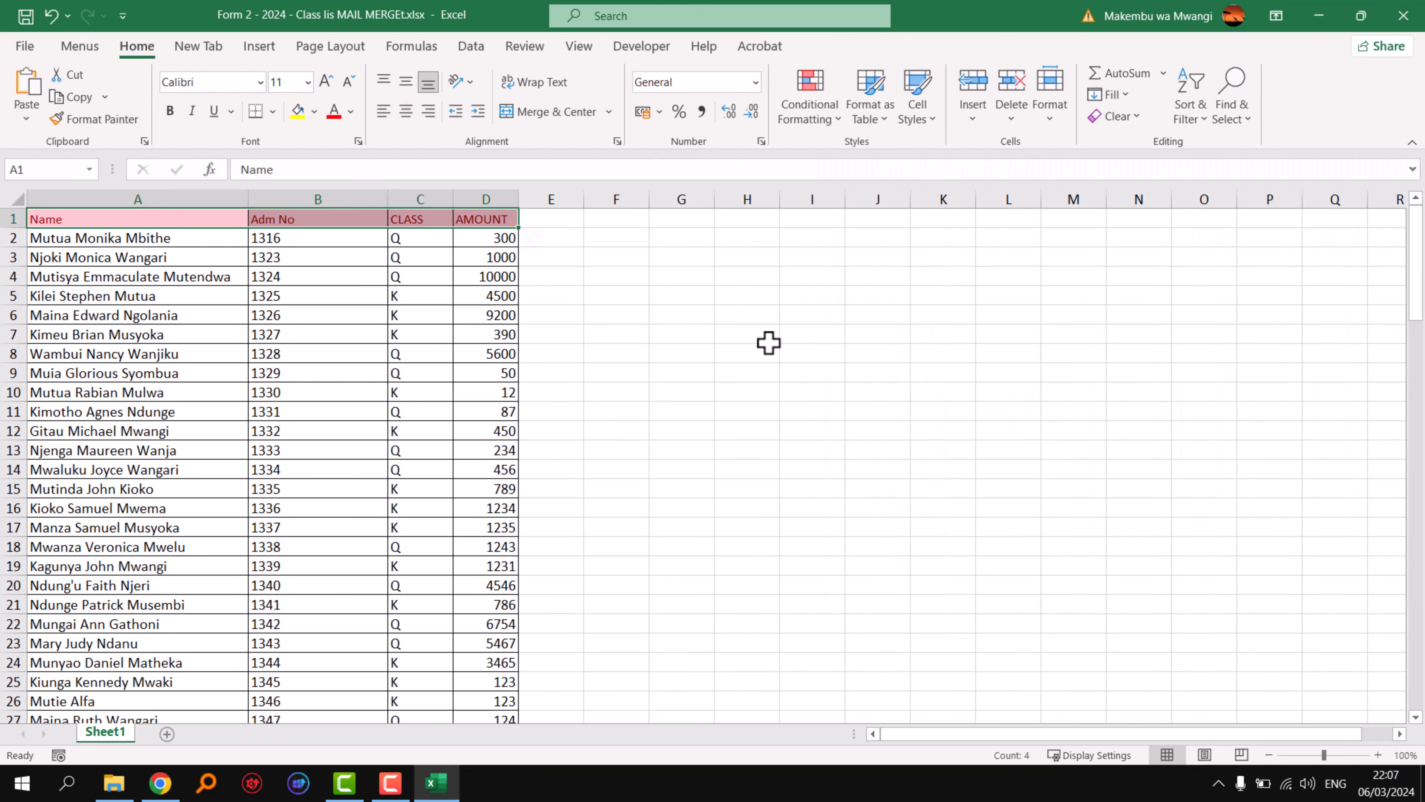
pyautogui.click(936, 117)
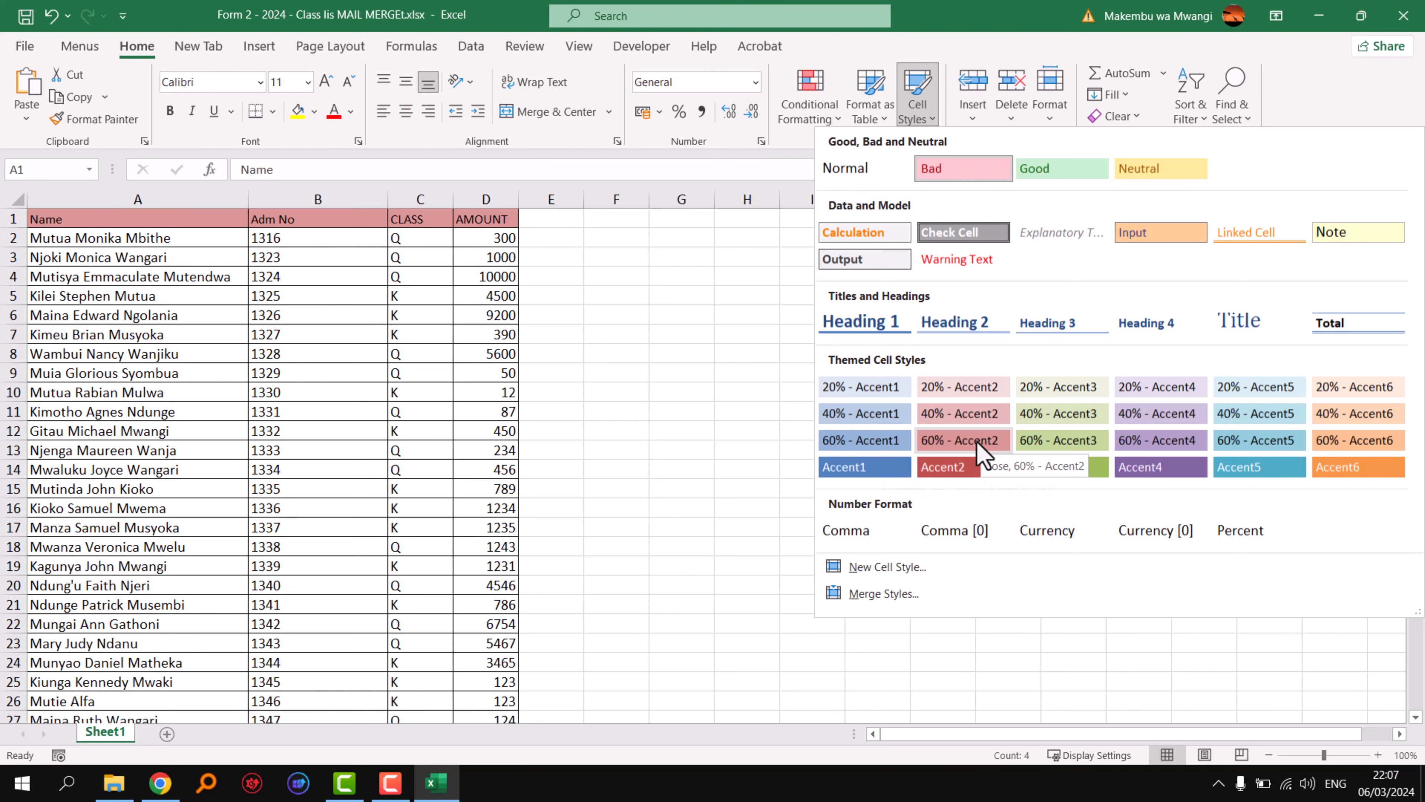
pyautogui.click(961, 470)
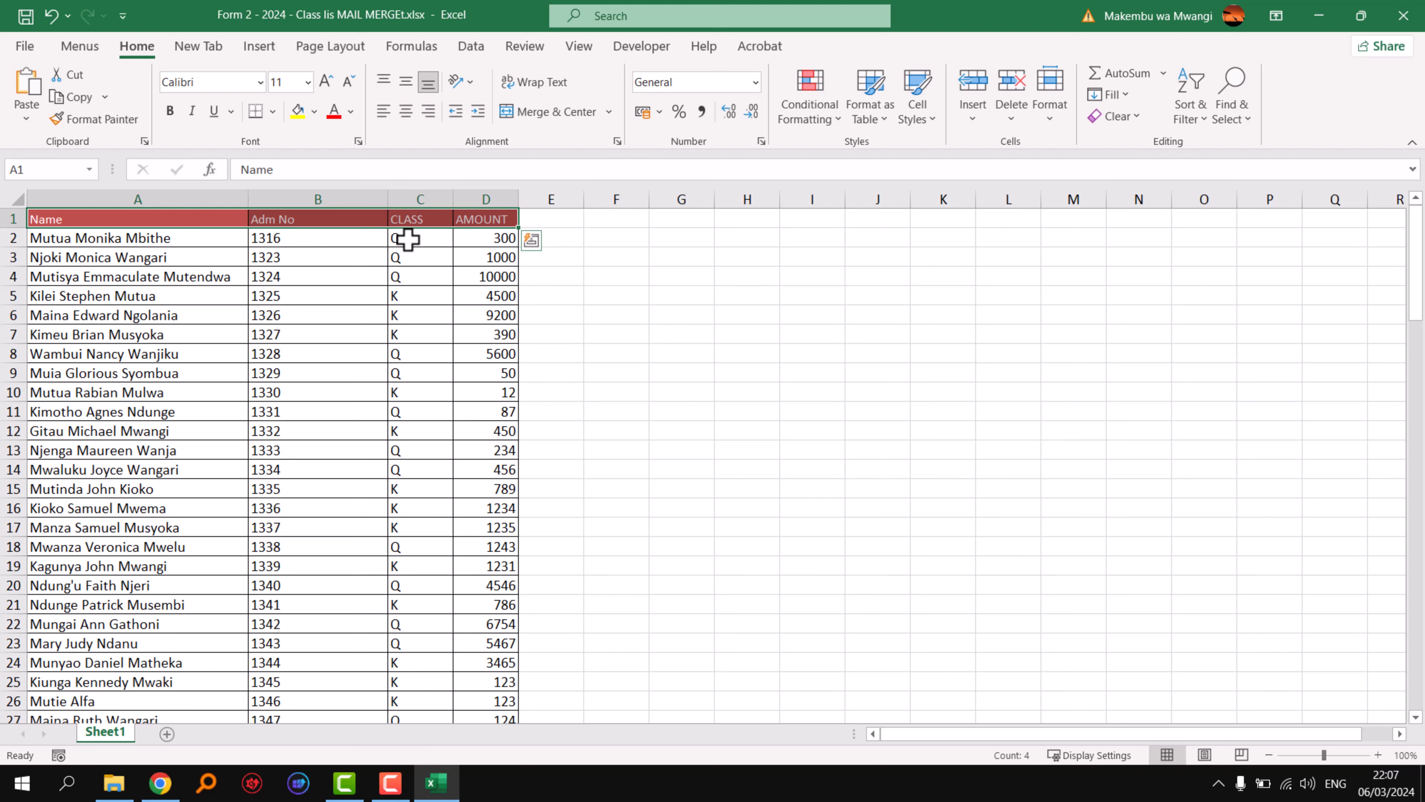
# Step: Replace every Q with 2Q throughout the CLASS column using Find and Replace
pyautogui.click(414, 196)
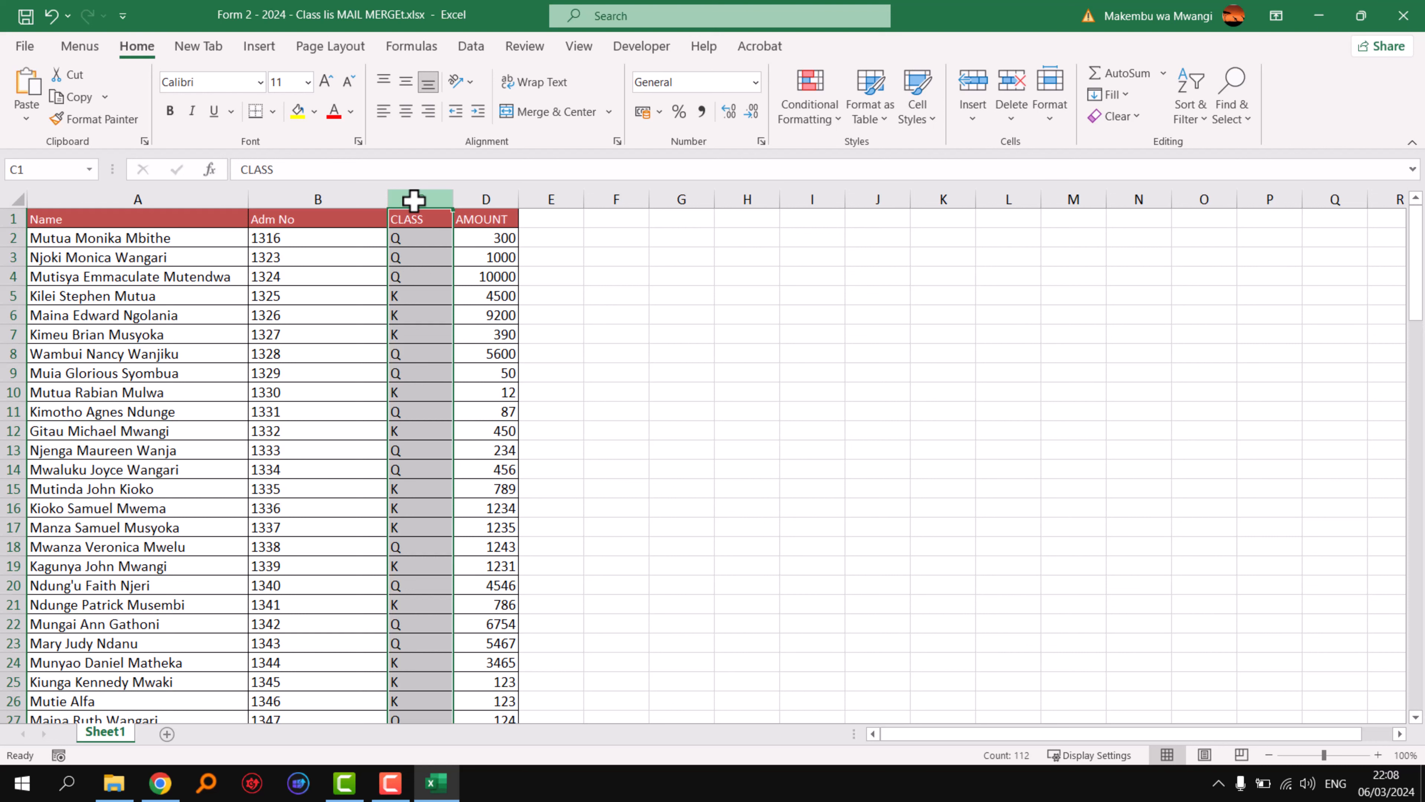
pyautogui.hotkey('ctrl', 'f')
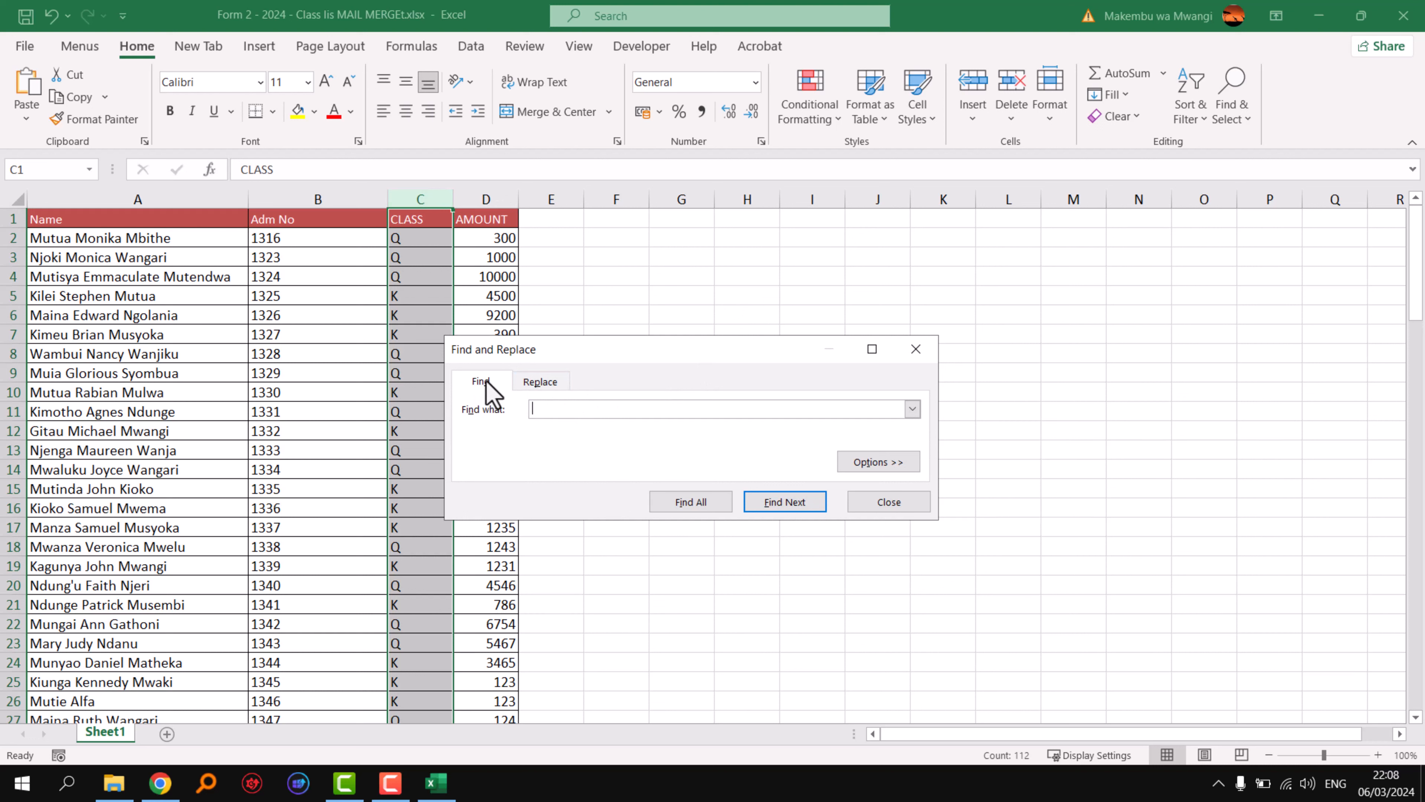
pyautogui.click(543, 385)
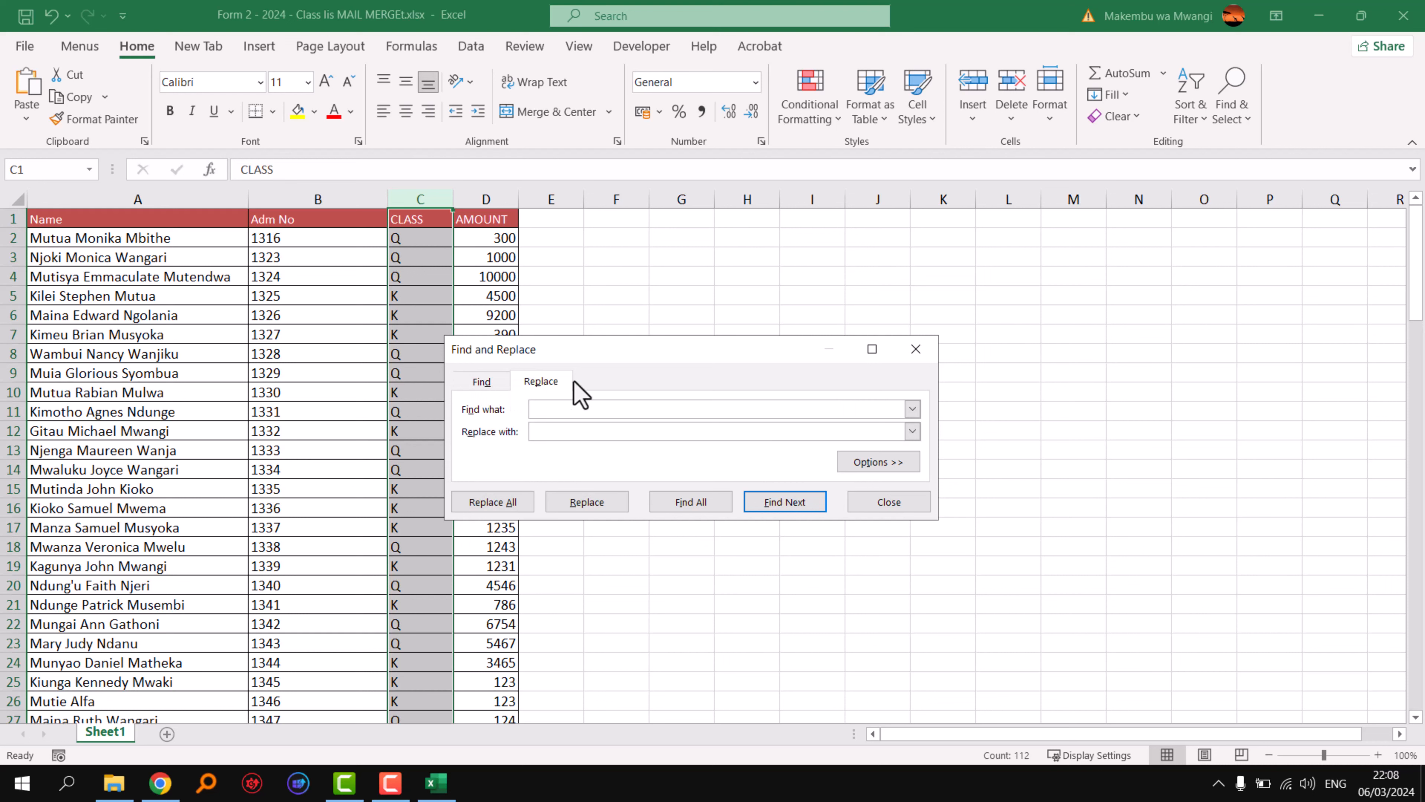
pyautogui.moveTo(622, 353); pyautogui.dragTo(871, 294)
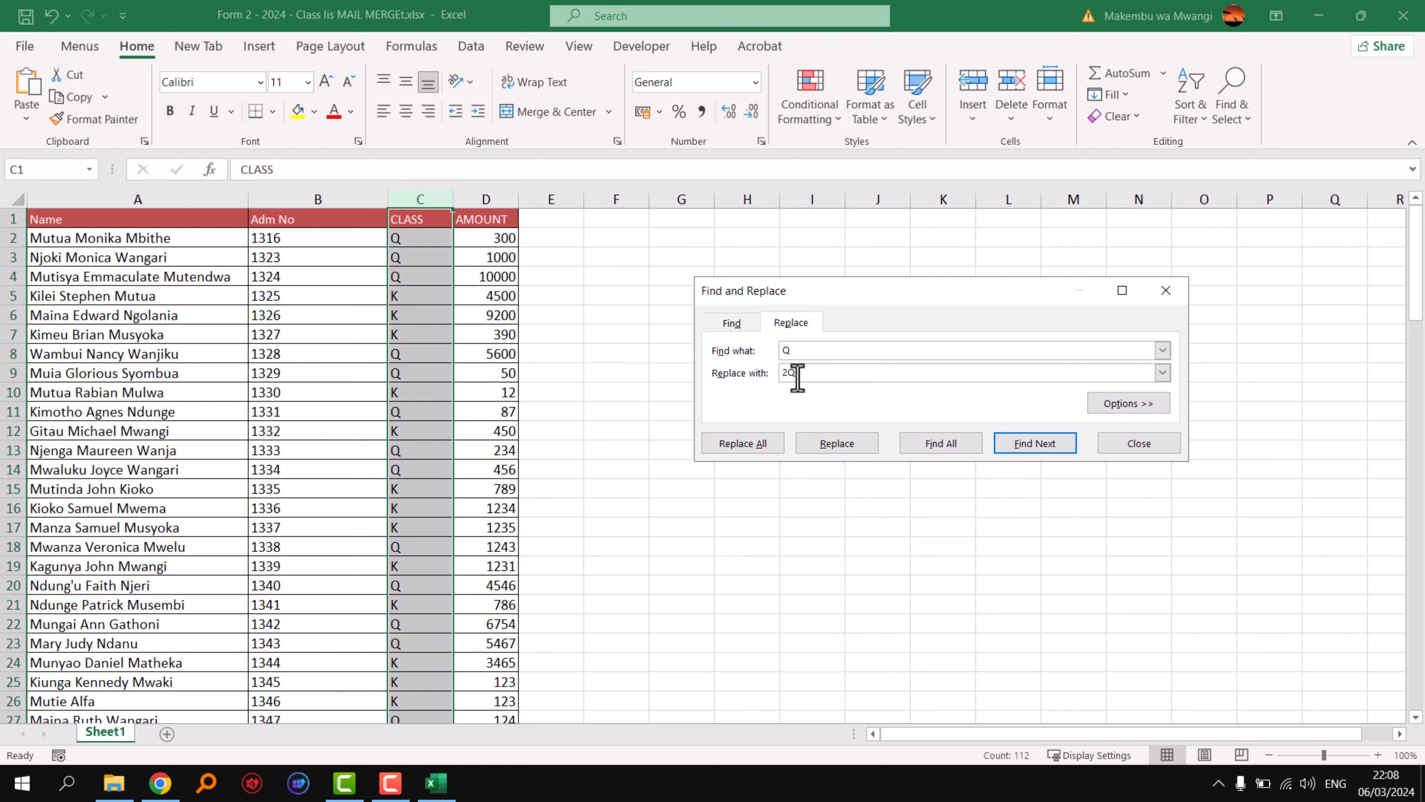
pyautogui.click(746, 445)
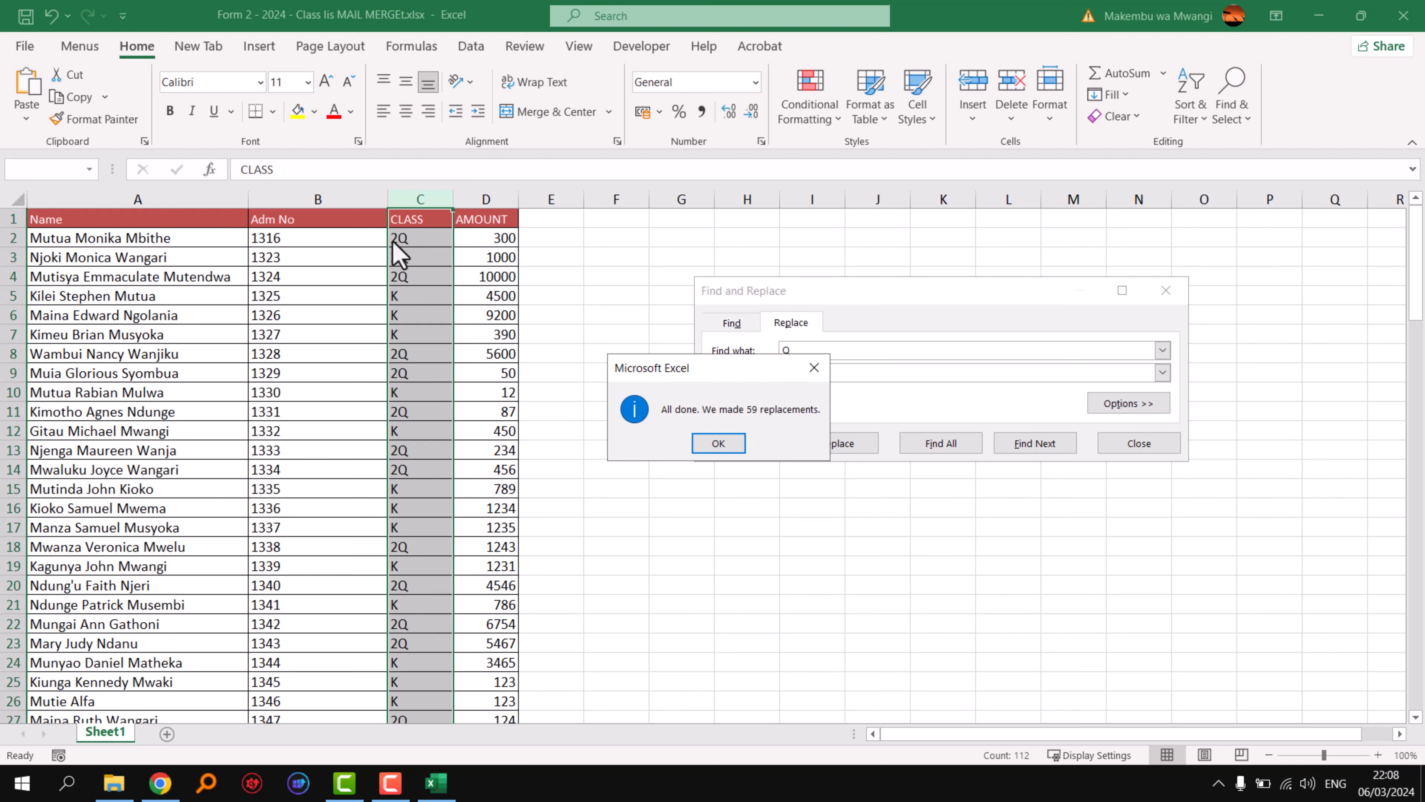
pyautogui.click(709, 444)
# Step: Replace every K with 2K throughout the CLASS column and close Find and Replace
pyautogui.click(813, 350)
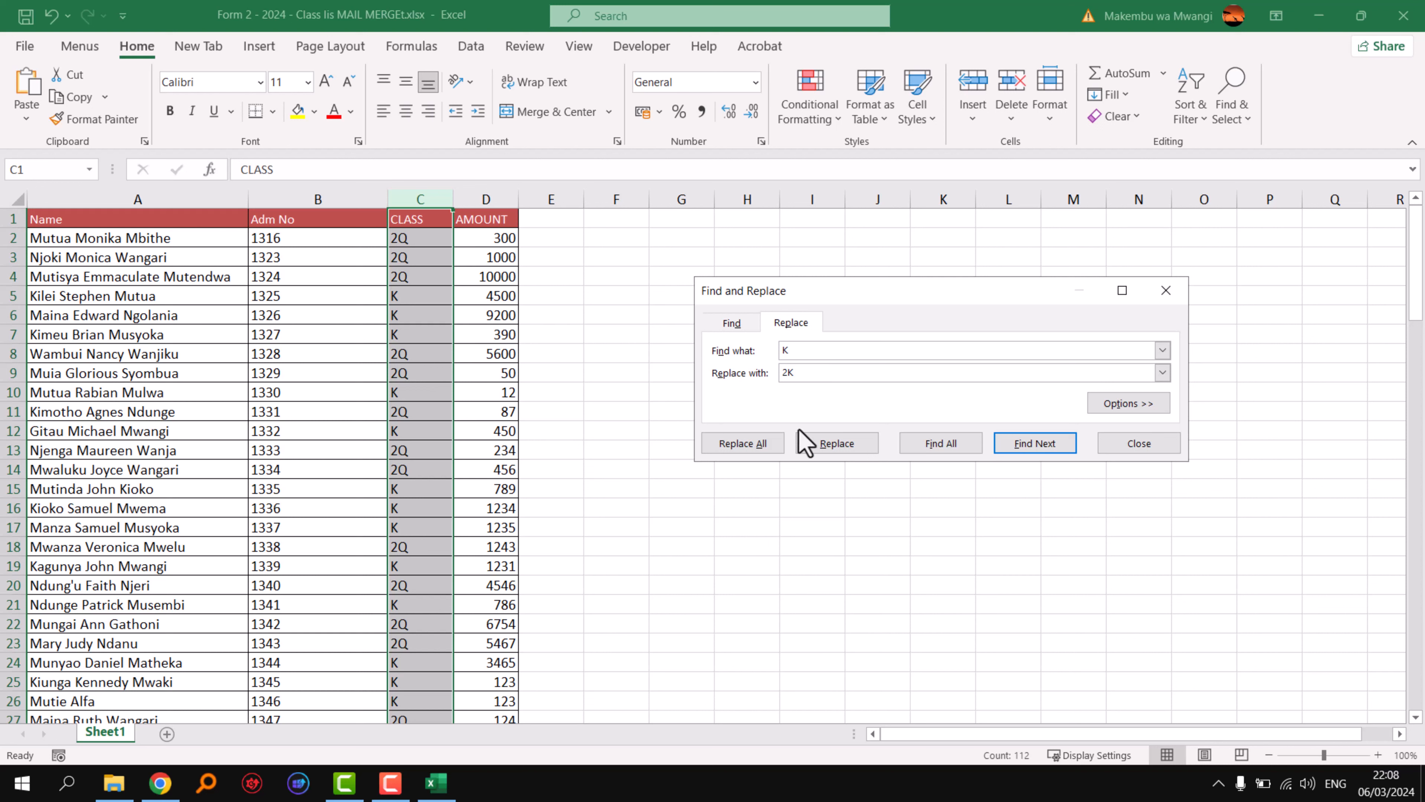
pyautogui.click(747, 443)
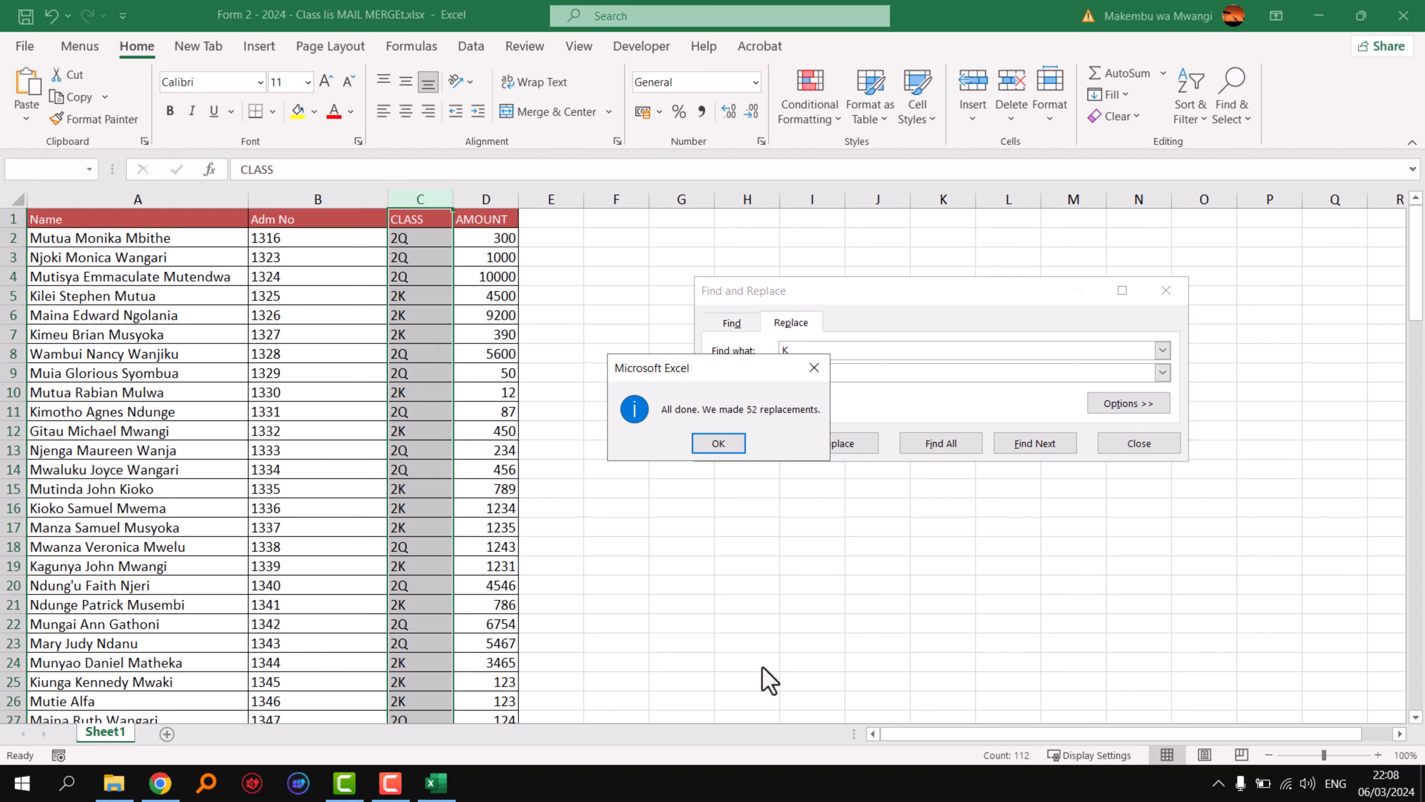
pyautogui.click(727, 447)
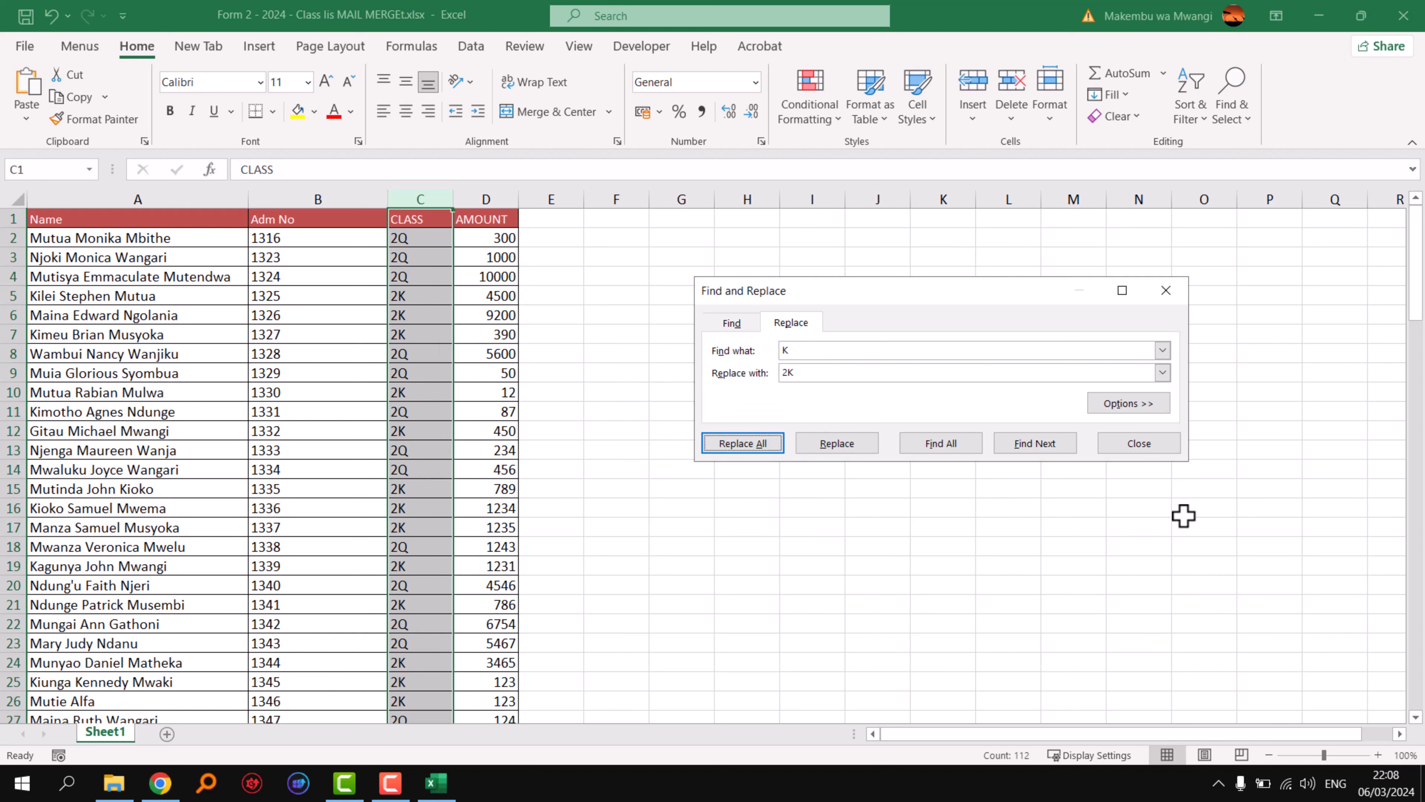
pyautogui.click(1139, 443)
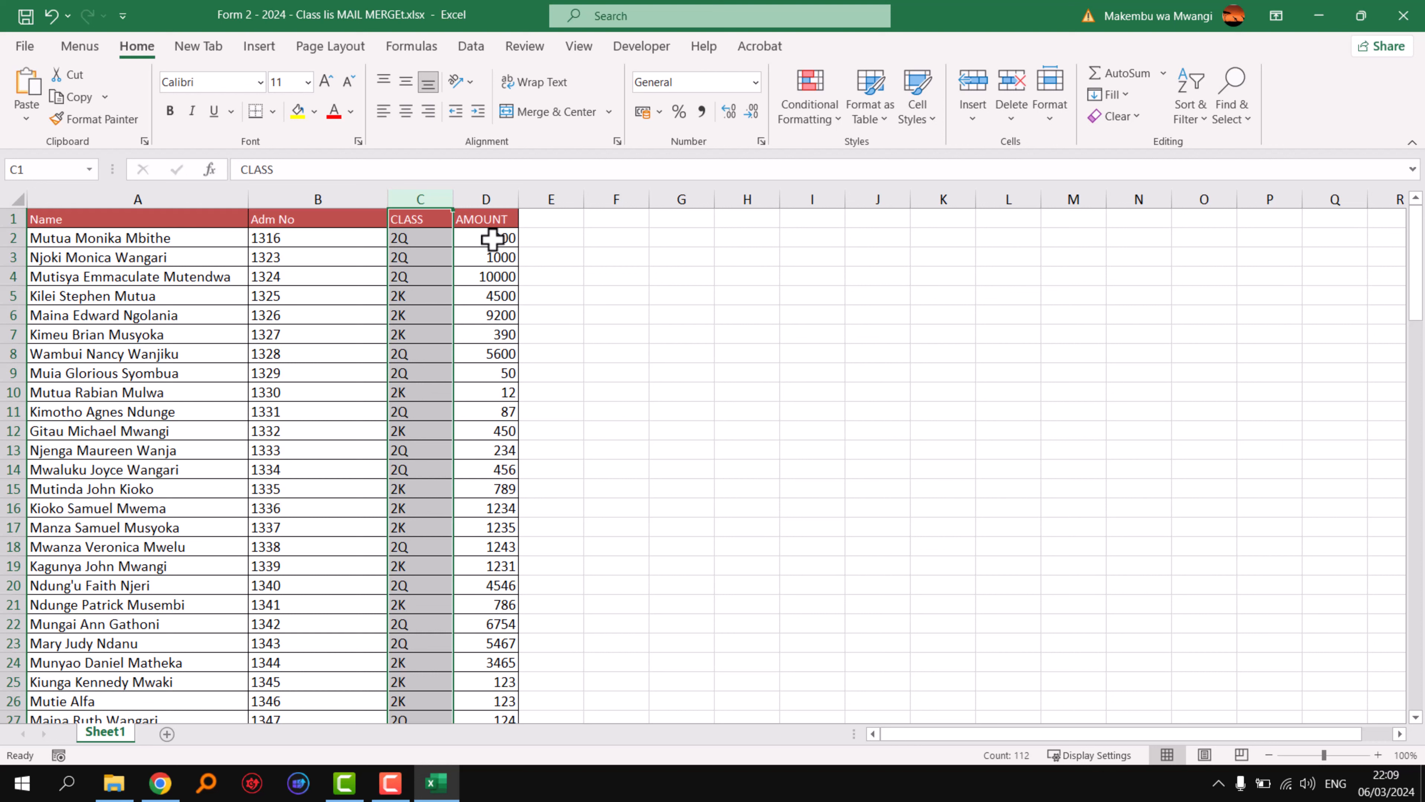
# Step: Look through the class list and select the admission numbers in B2:B112 to examine that column
pyautogui.scroll(-3, 494, 264)
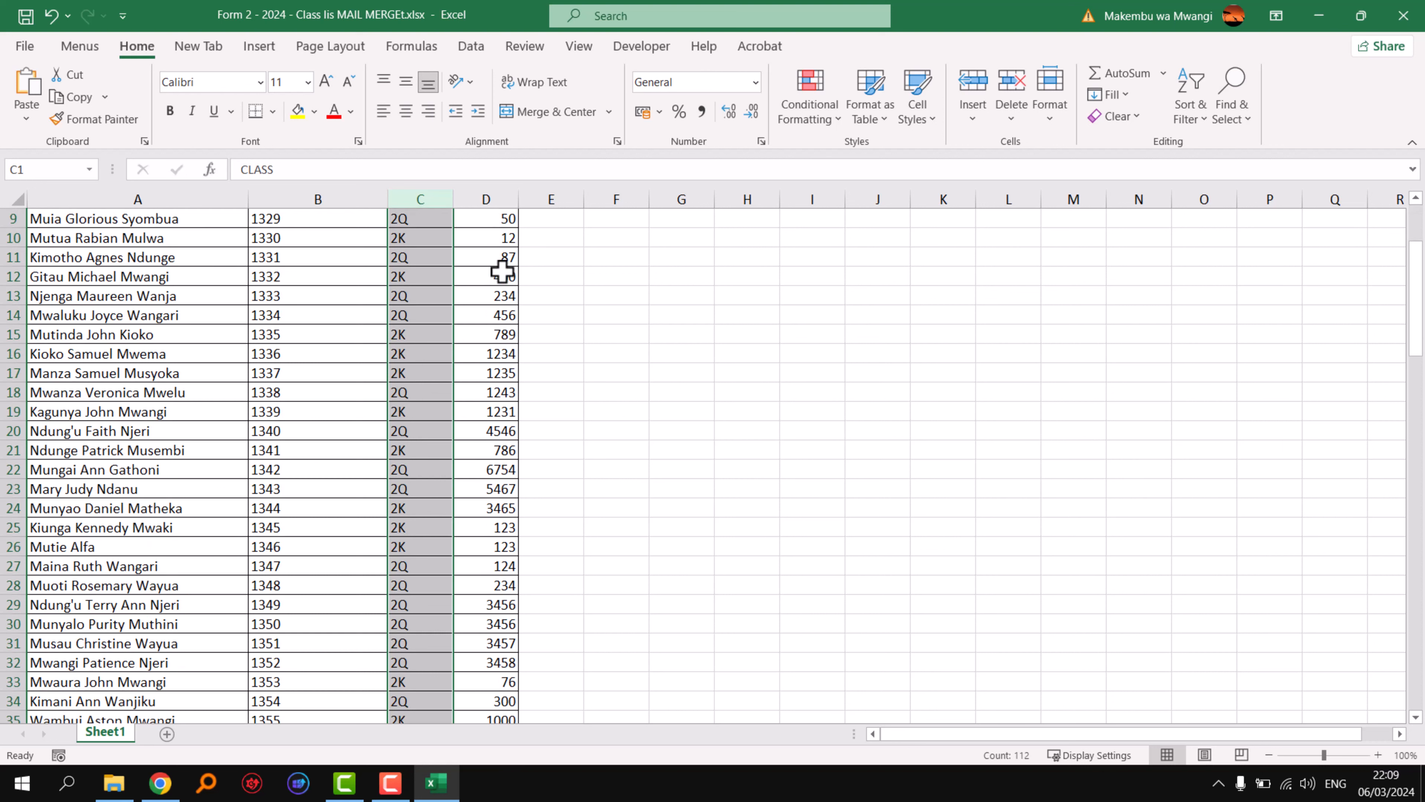
pyautogui.scroll(3, 486, 366)
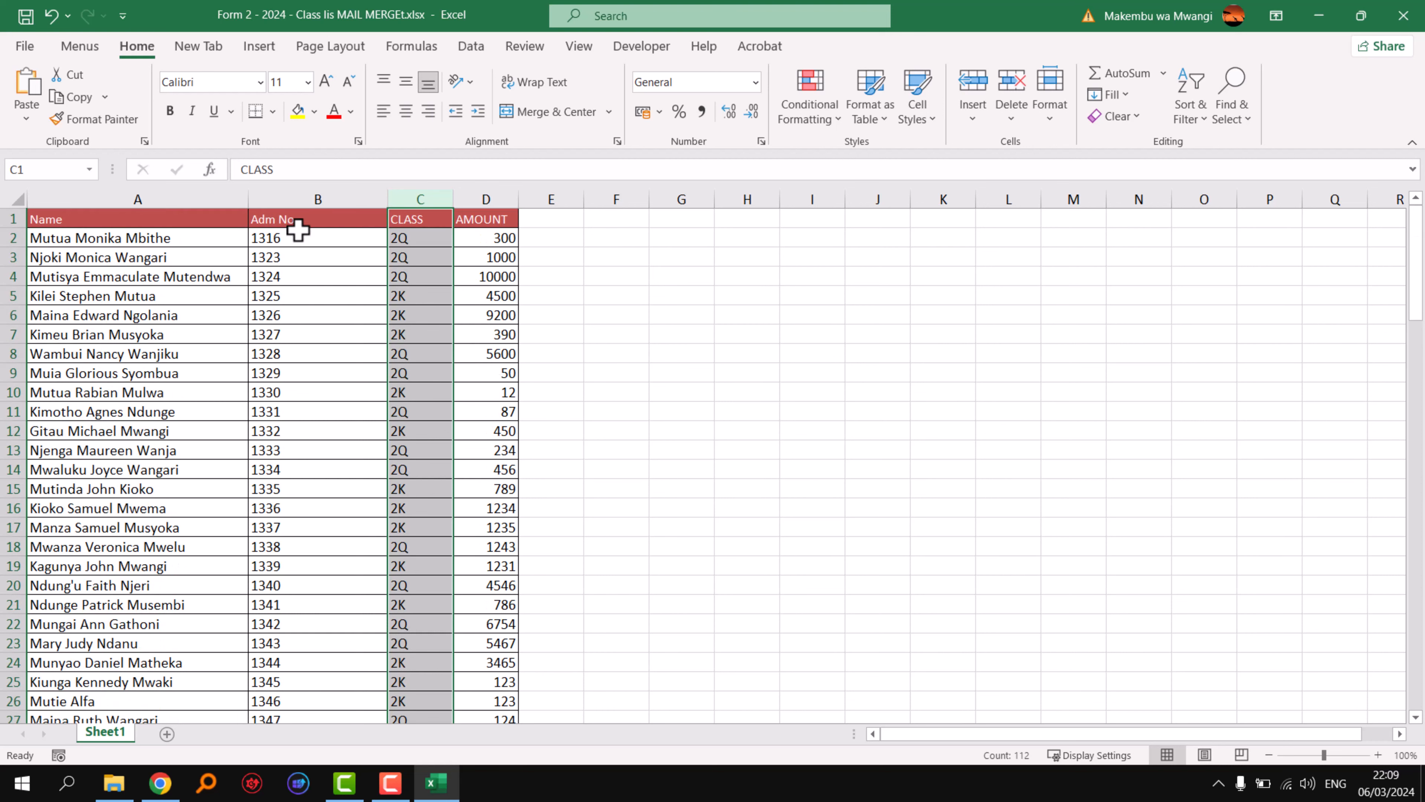
pyautogui.click(285, 236)
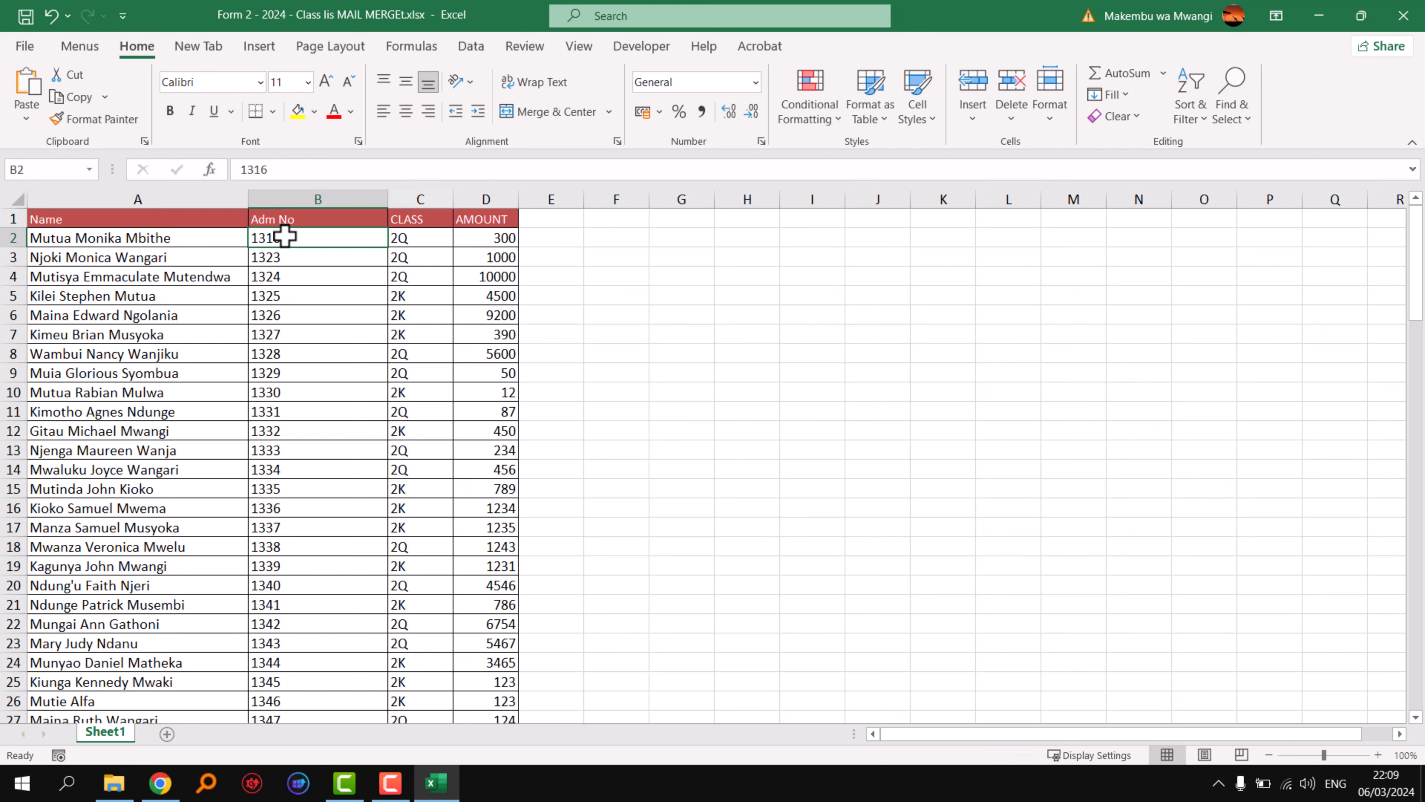
pyautogui.moveTo(285, 236); pyautogui.dragTo(307, 665)
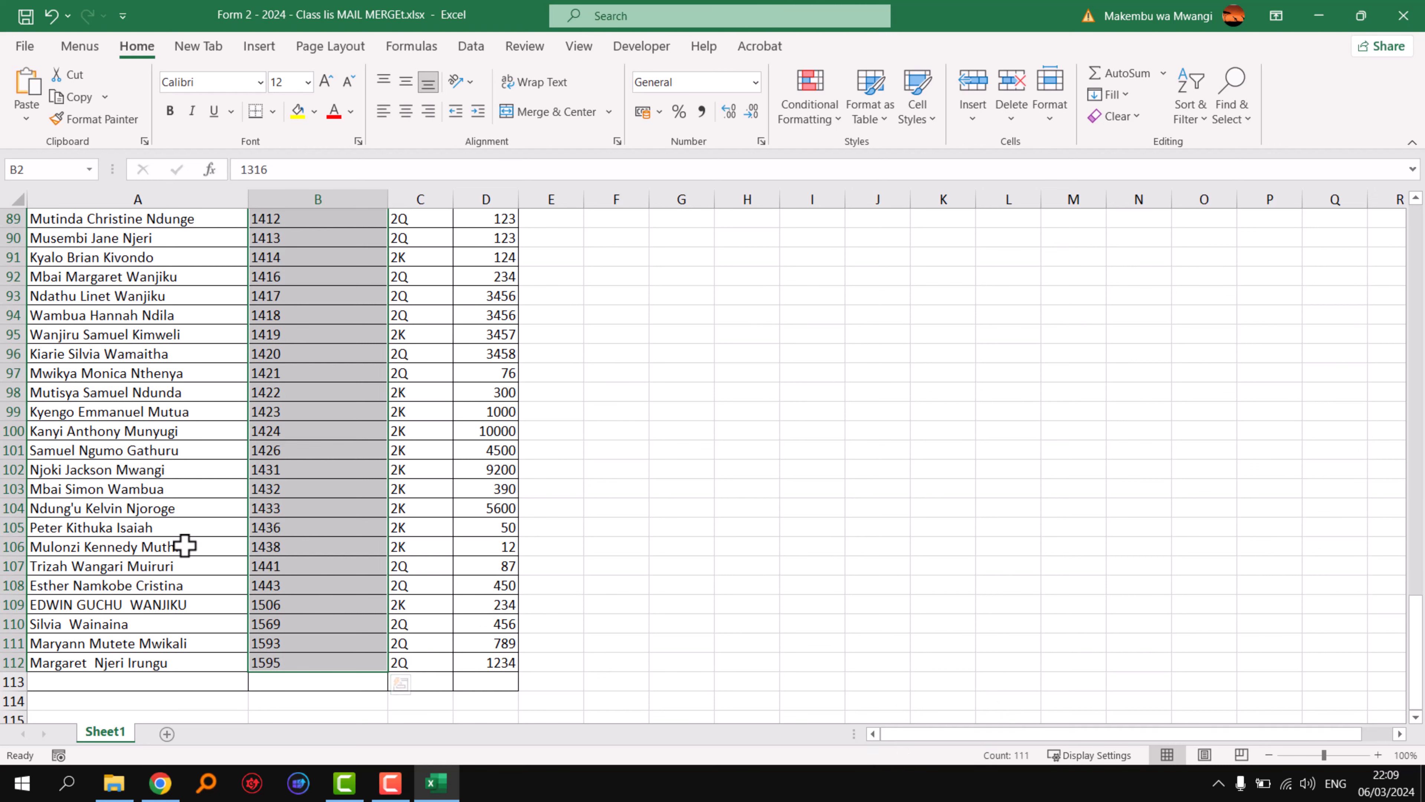
pyautogui.scroll(4, 152, 482)
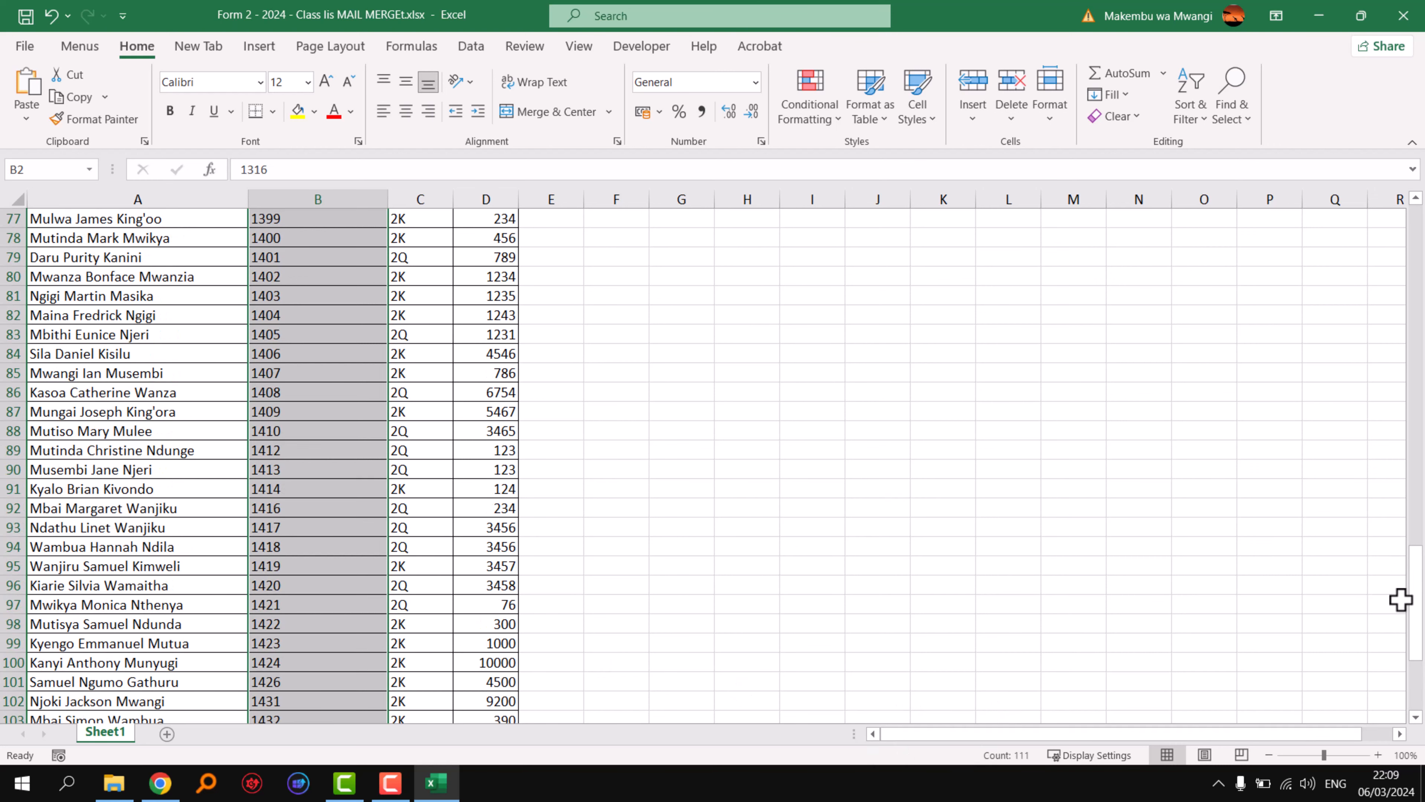
pyautogui.moveTo(1417, 600); pyautogui.dragTo(1413, 224)
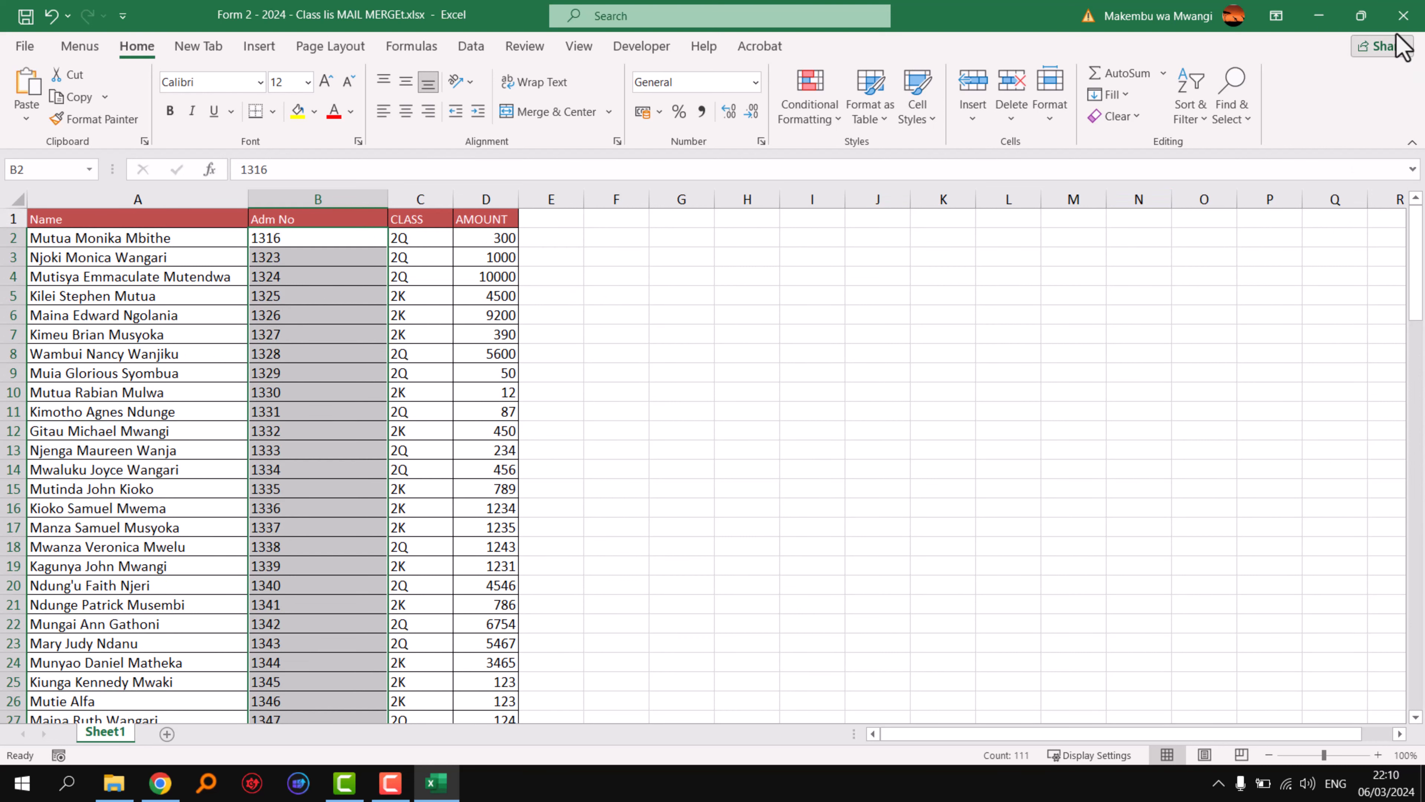
# Step: Close the workbook and open "Mail Merge Document .docx" from the MAIL MERGE folder in Word
pyautogui.click(1402, 17)
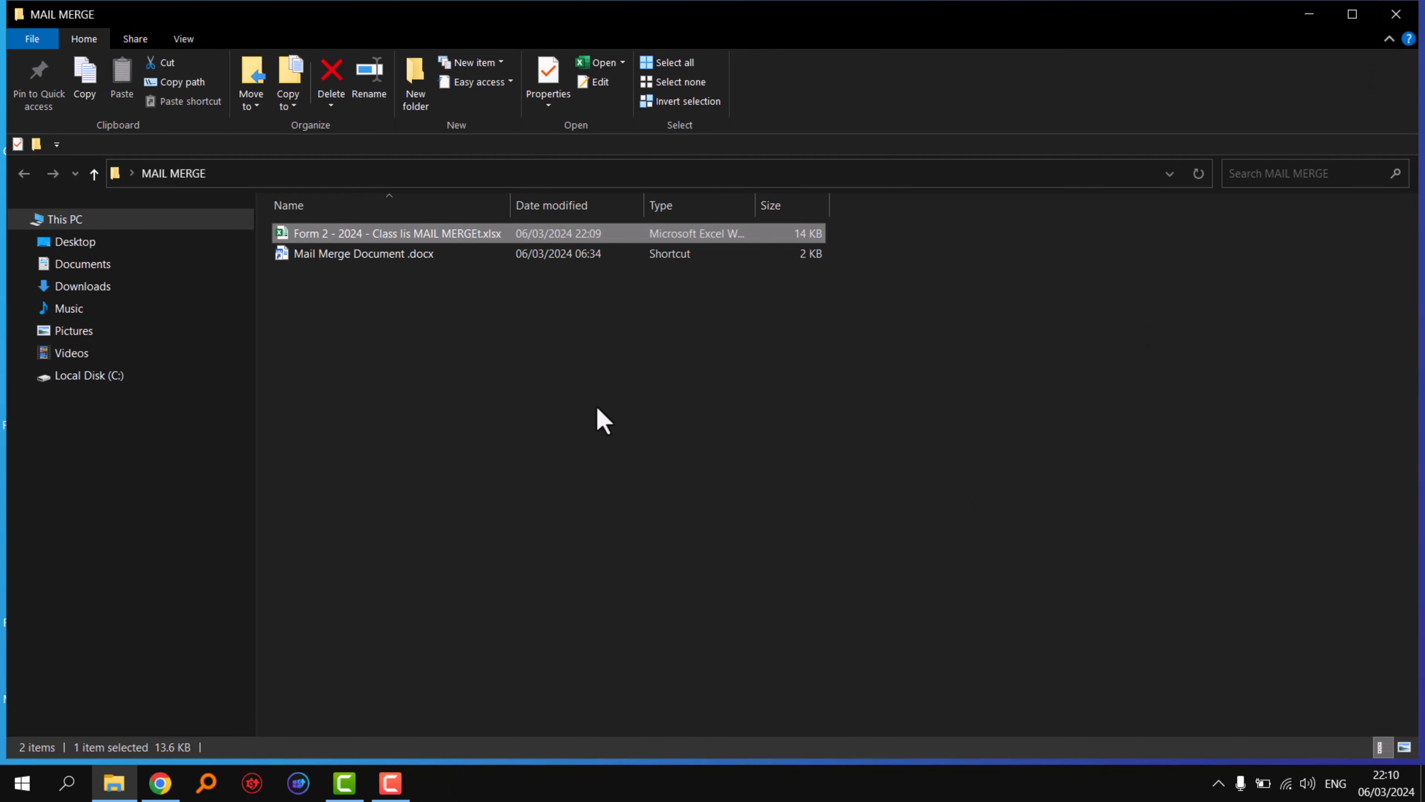
pyautogui.doubleClick(338, 262)
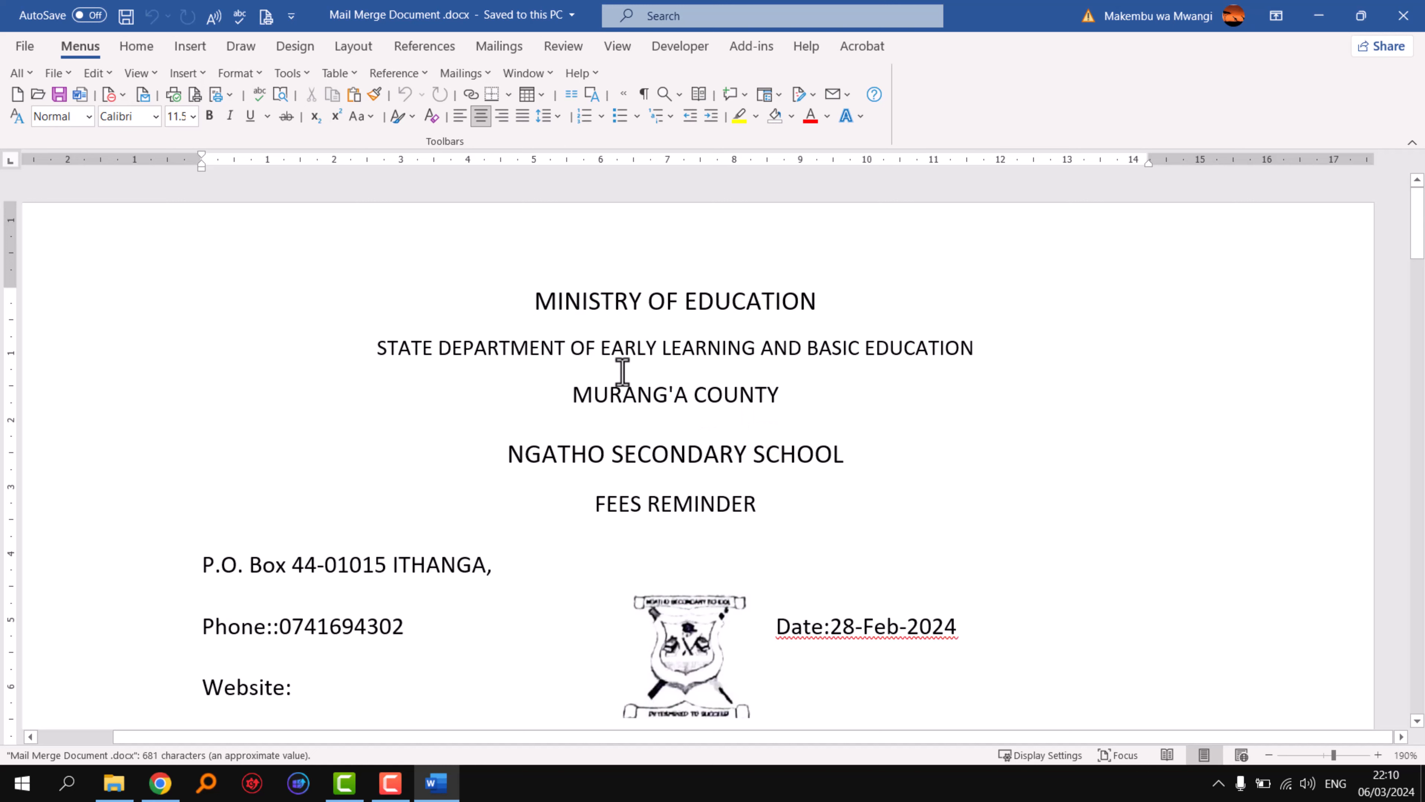
pyautogui.click(137, 50)
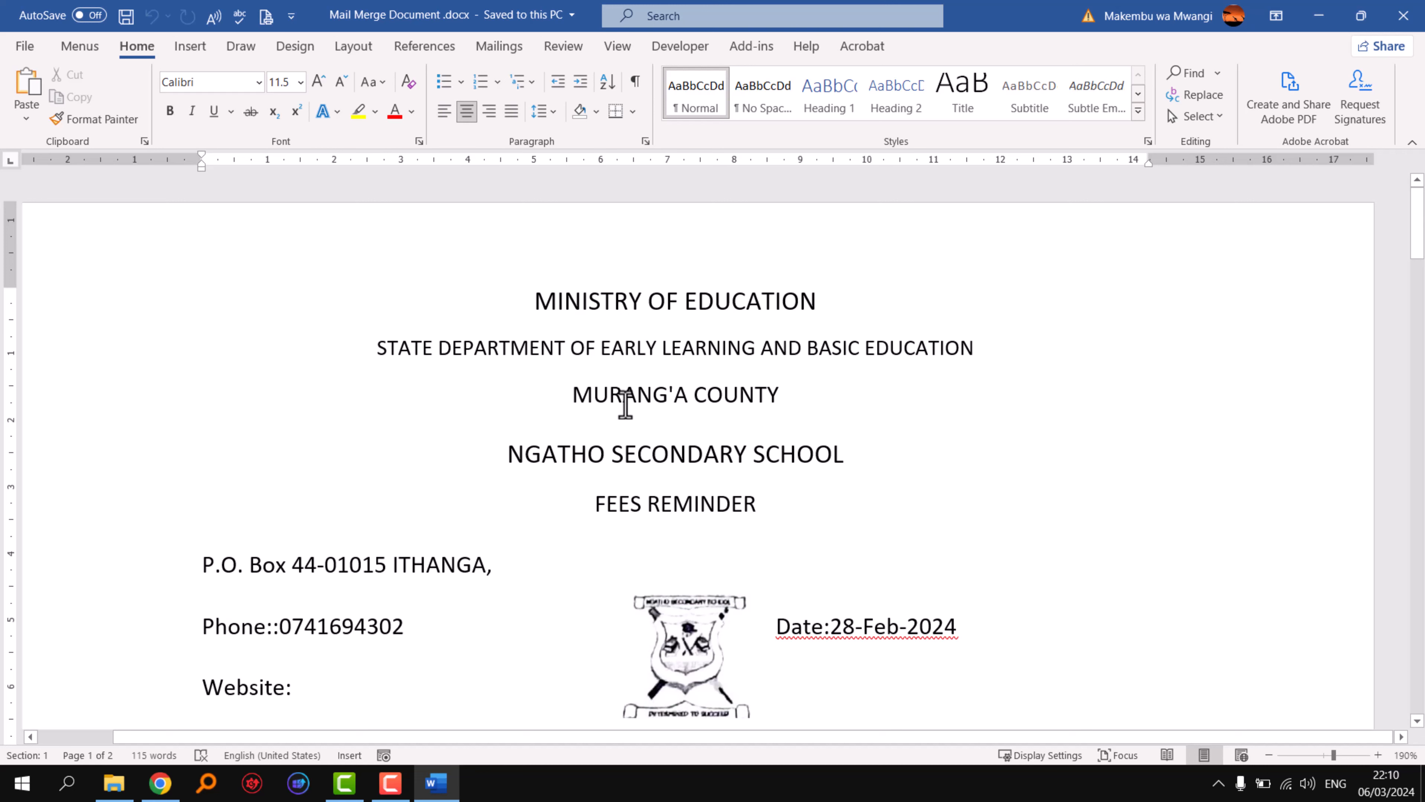
# Step: Delete the student's full name after "This is to inform you that your child" in the fees reminder letter
pyautogui.scroll(-4, 623, 399)
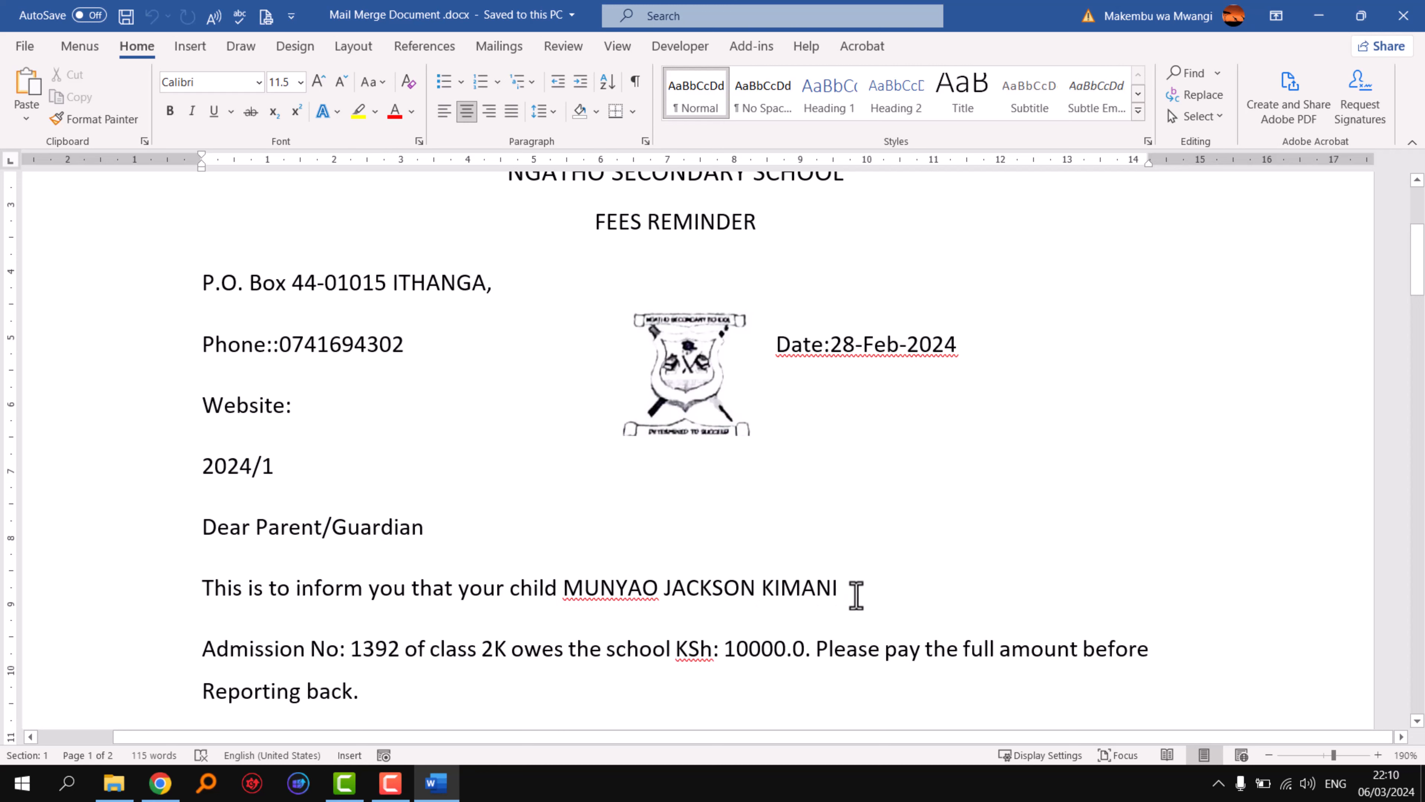
pyautogui.scroll(5, 856, 595)
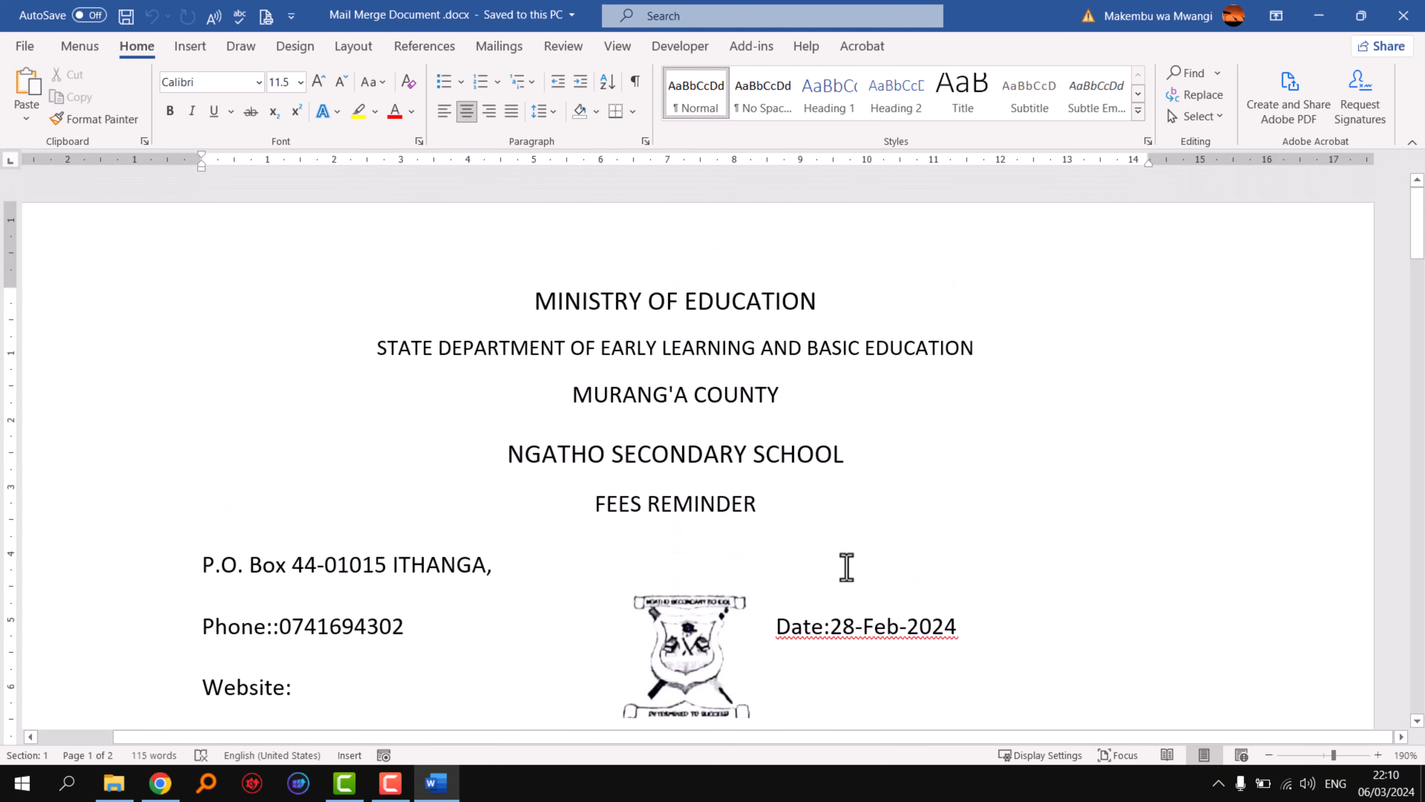
pyautogui.click(537, 301)
pyautogui.scroll(-4, 711, 541)
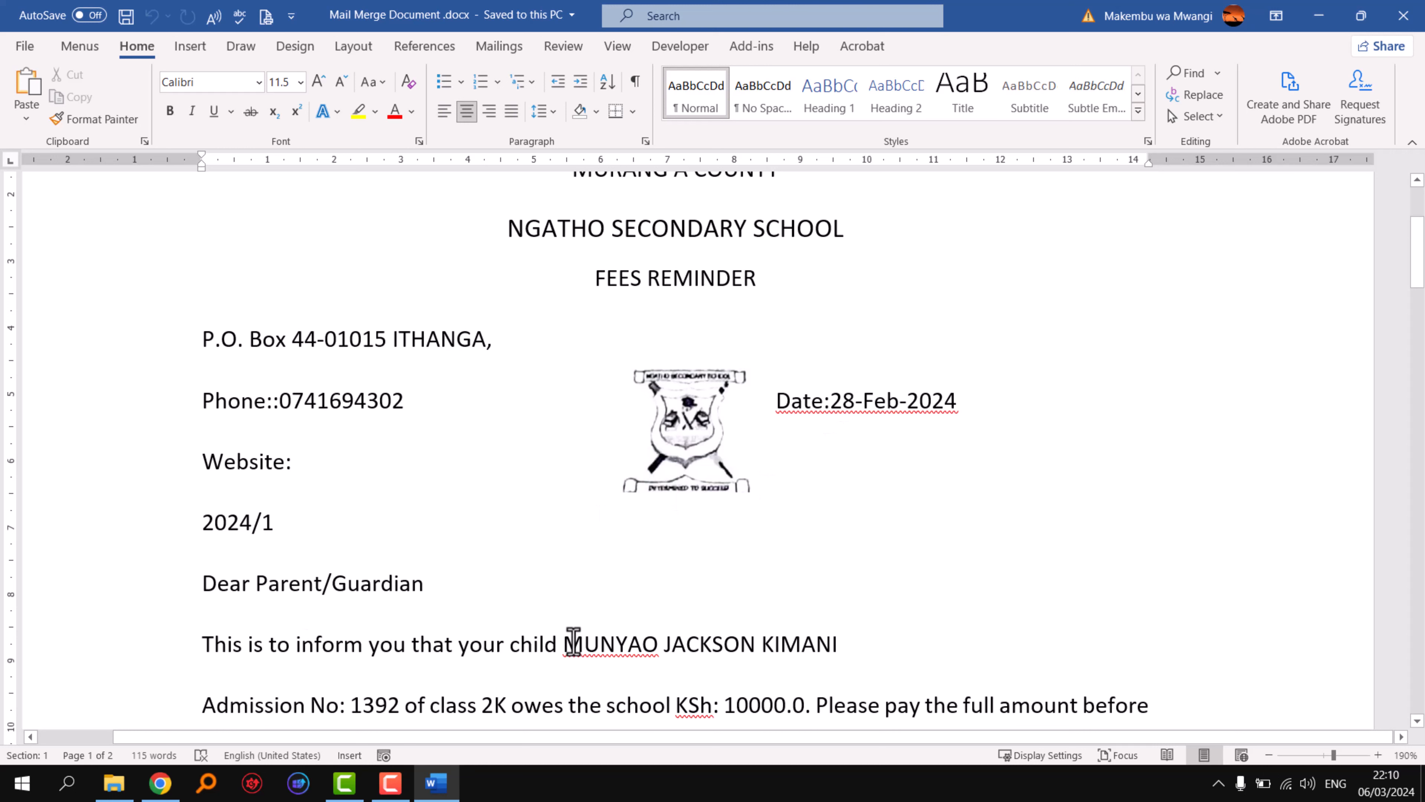
pyautogui.moveTo(560, 643); pyautogui.dragTo(875, 661)
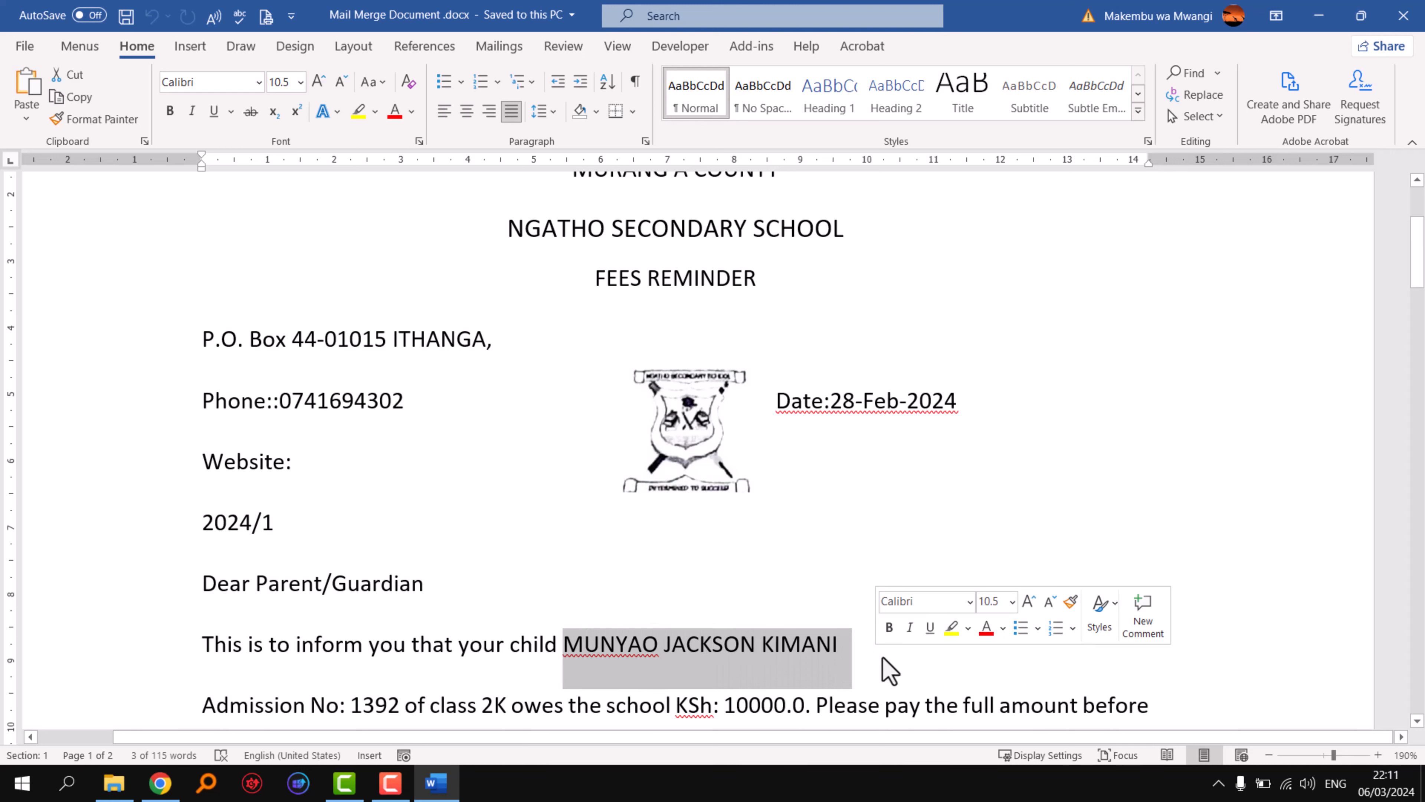
pyautogui.press('Delete')
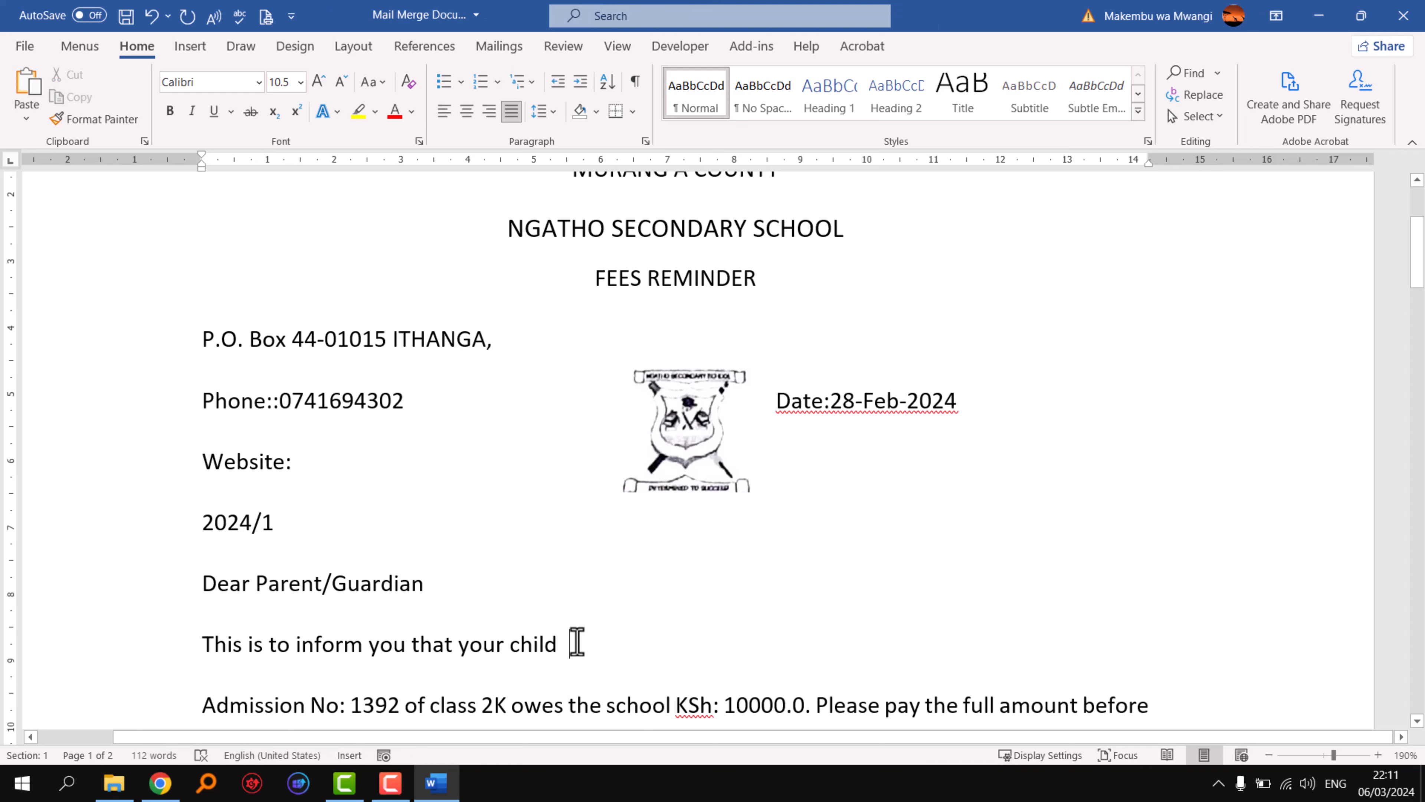
# Step: Delete the student's admission number after "Admission No:" in the fees reminder letter
pyautogui.click(349, 704)
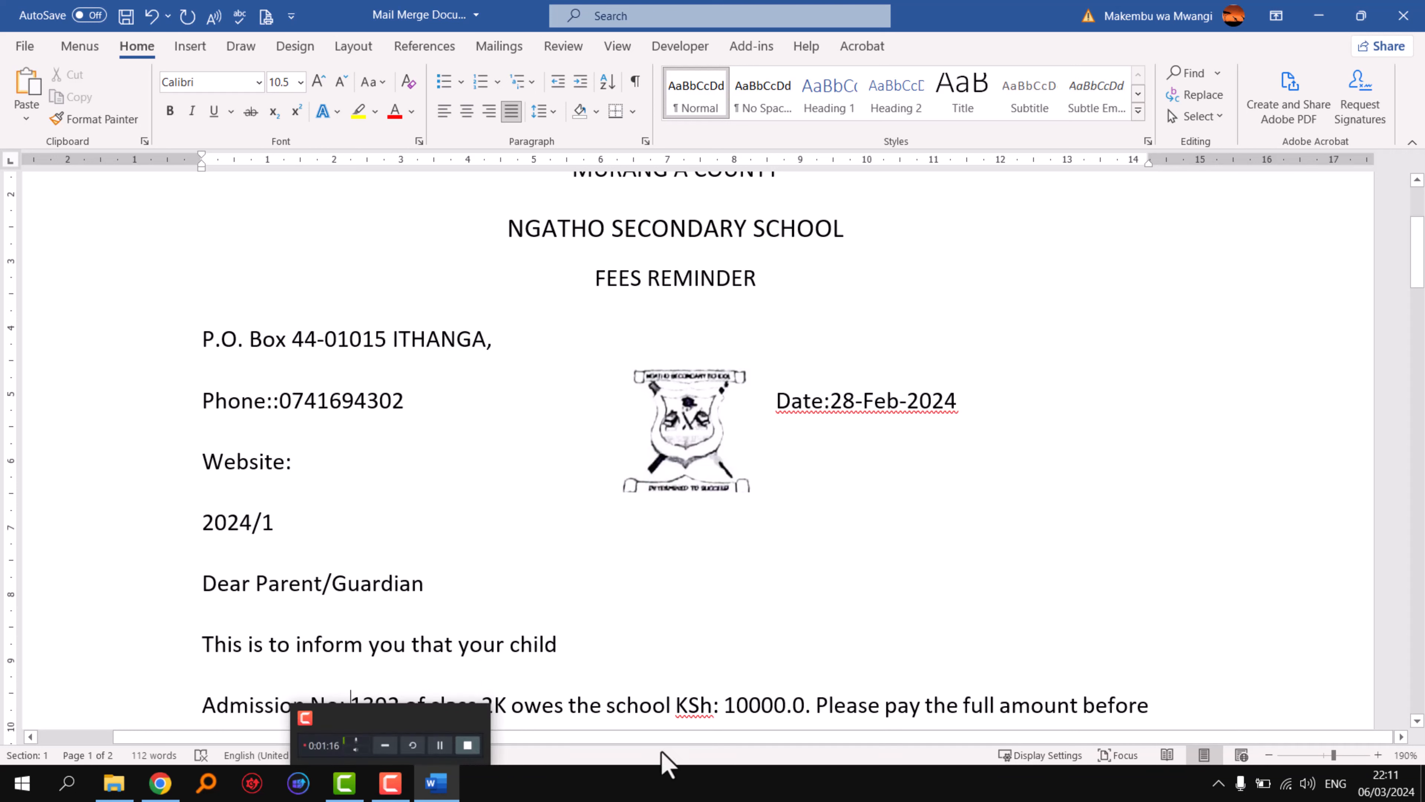
pyautogui.press('Delete')
pyautogui.press('Delete')
pyautogui.press('Delete')
pyautogui.press('Delete')
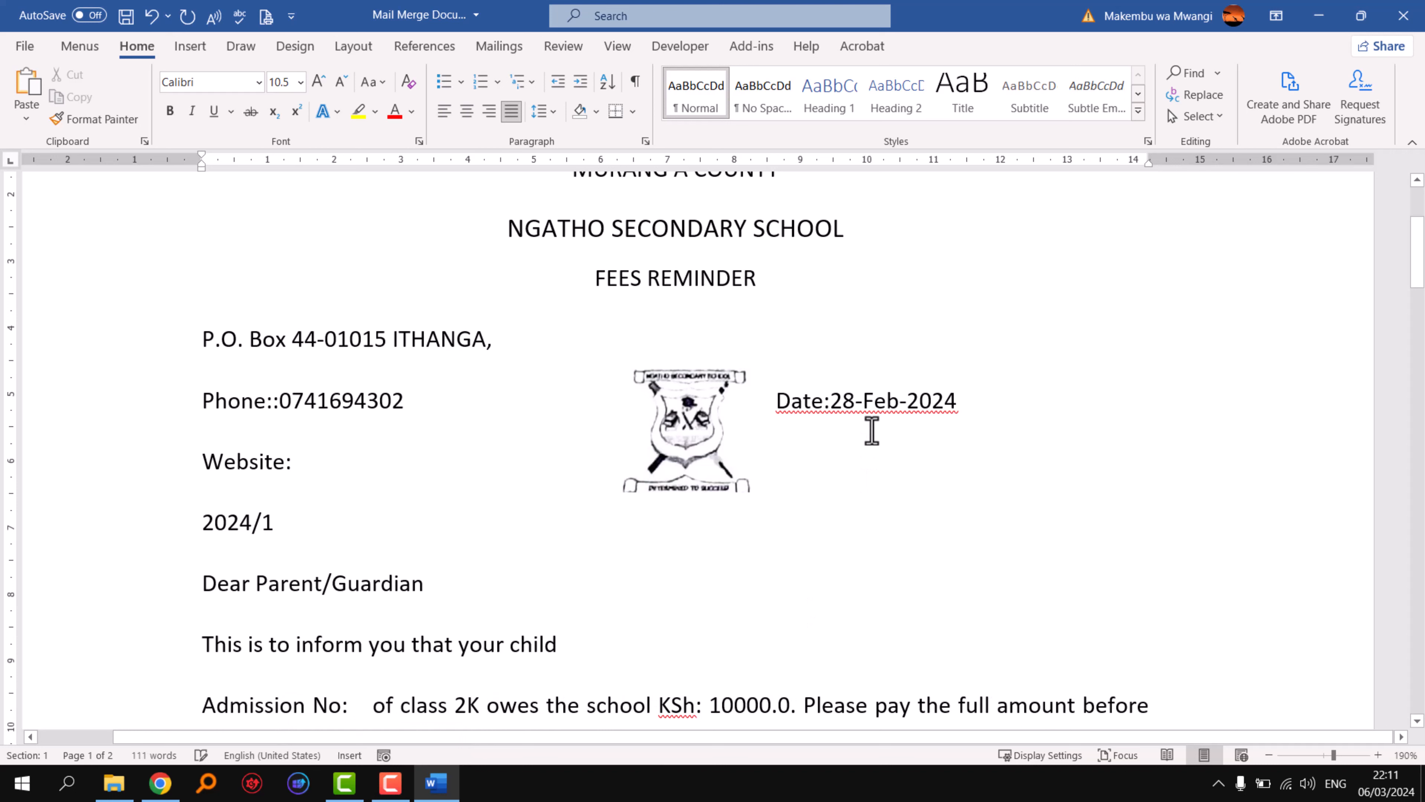
pyautogui.click(456, 707)
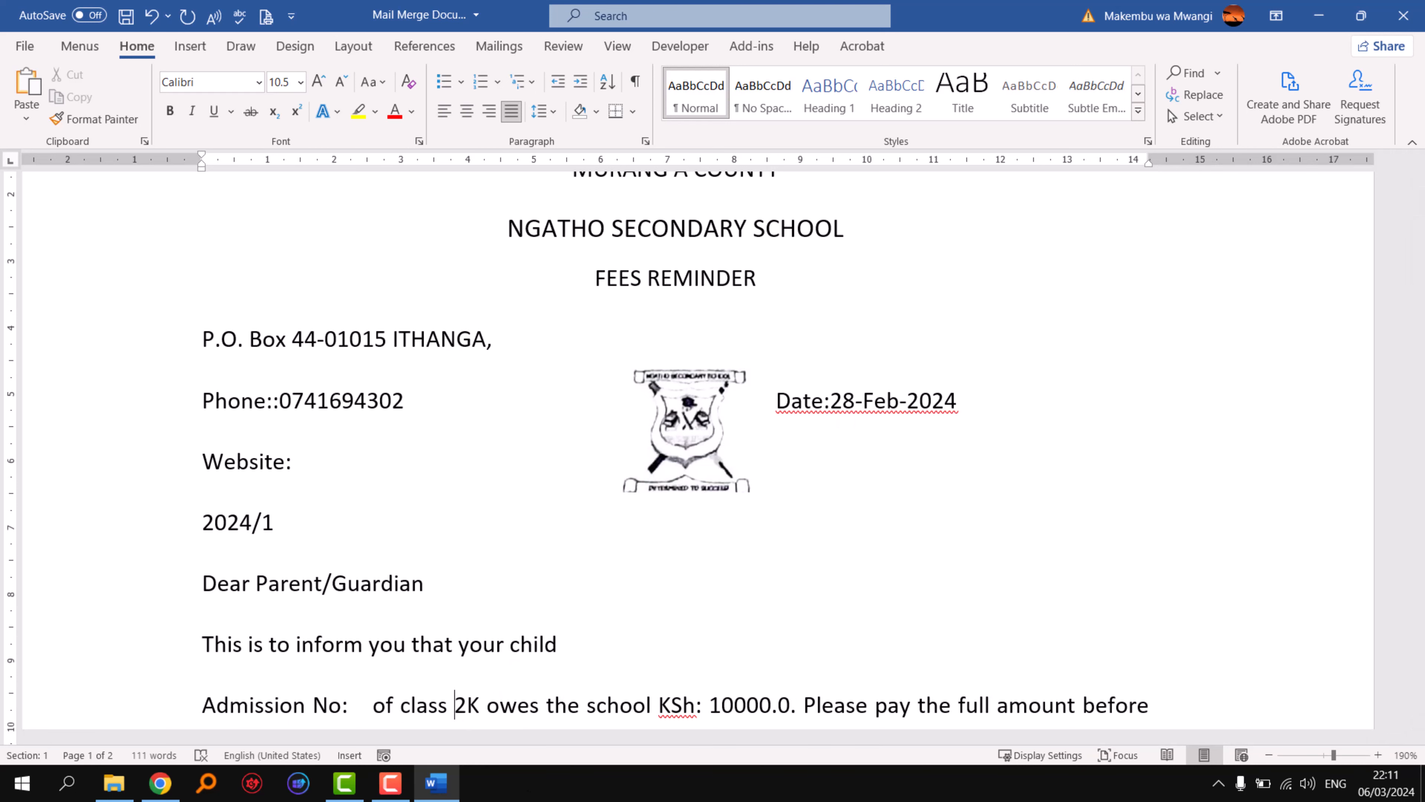
pyautogui.press('BackSpace')
pyautogui.press('BackSpace')
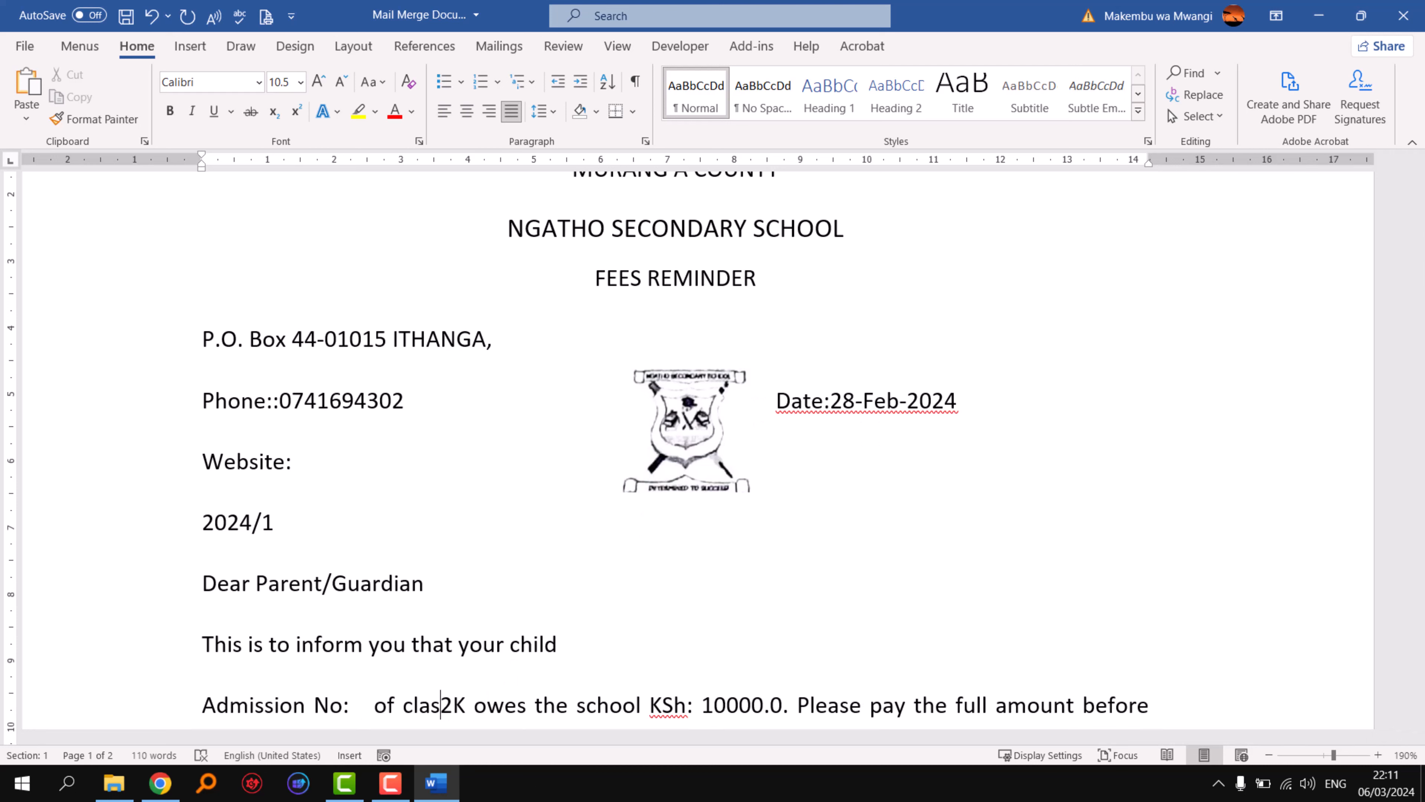
pyautogui.write('S')
pyautogui.press('BackSpace')
pyautogui.write('S')
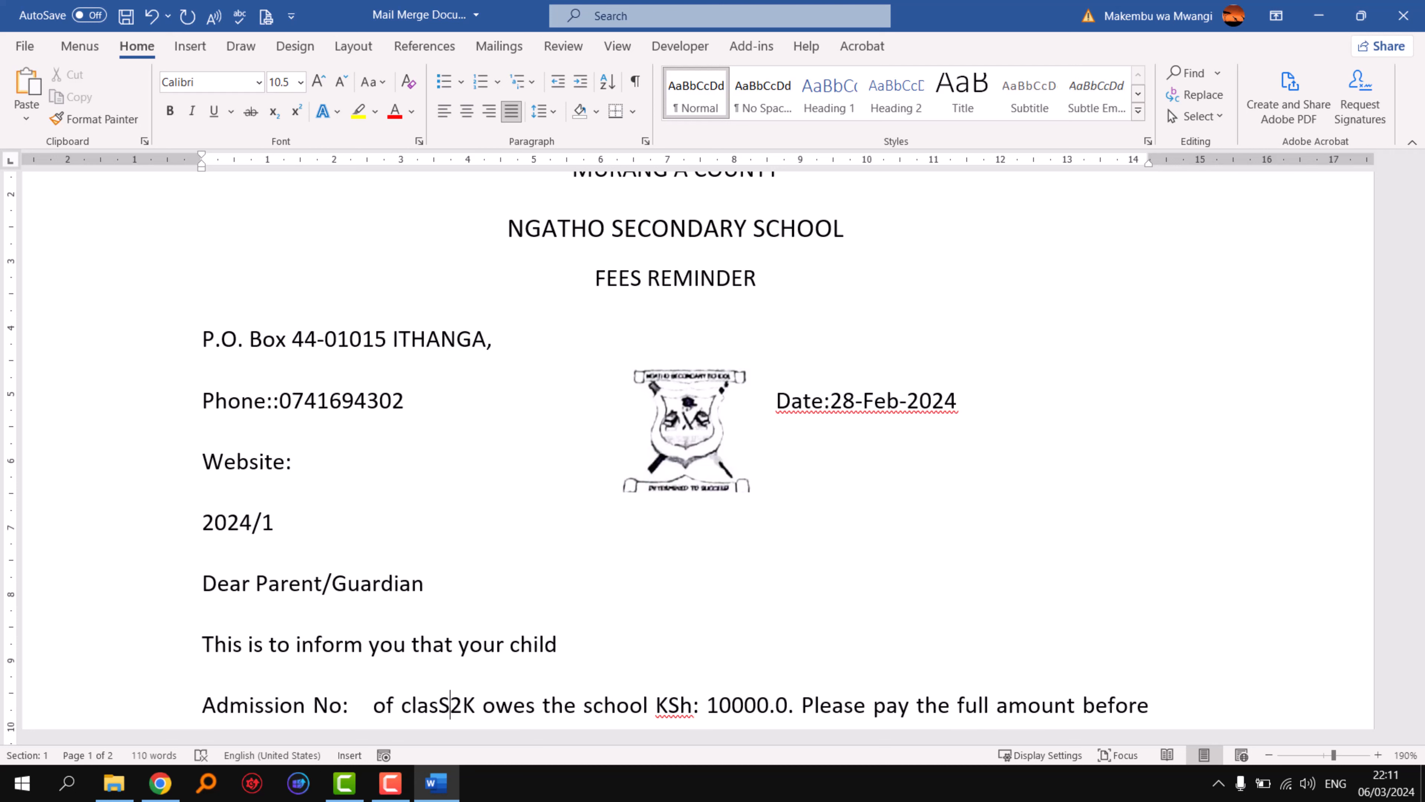
pyautogui.click(151, 15)
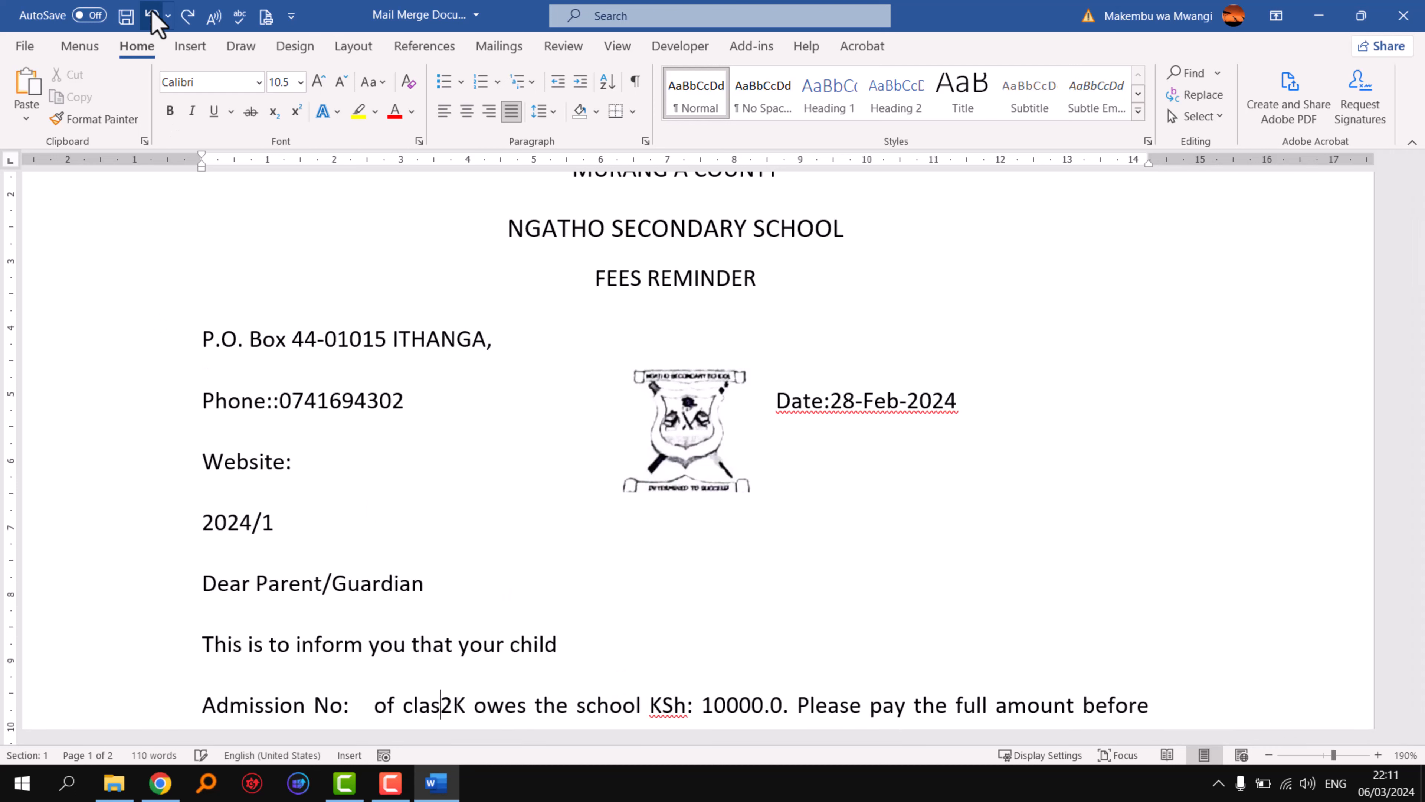
pyautogui.click(151, 15)
pyautogui.click(152, 15)
pyautogui.click(152, 16)
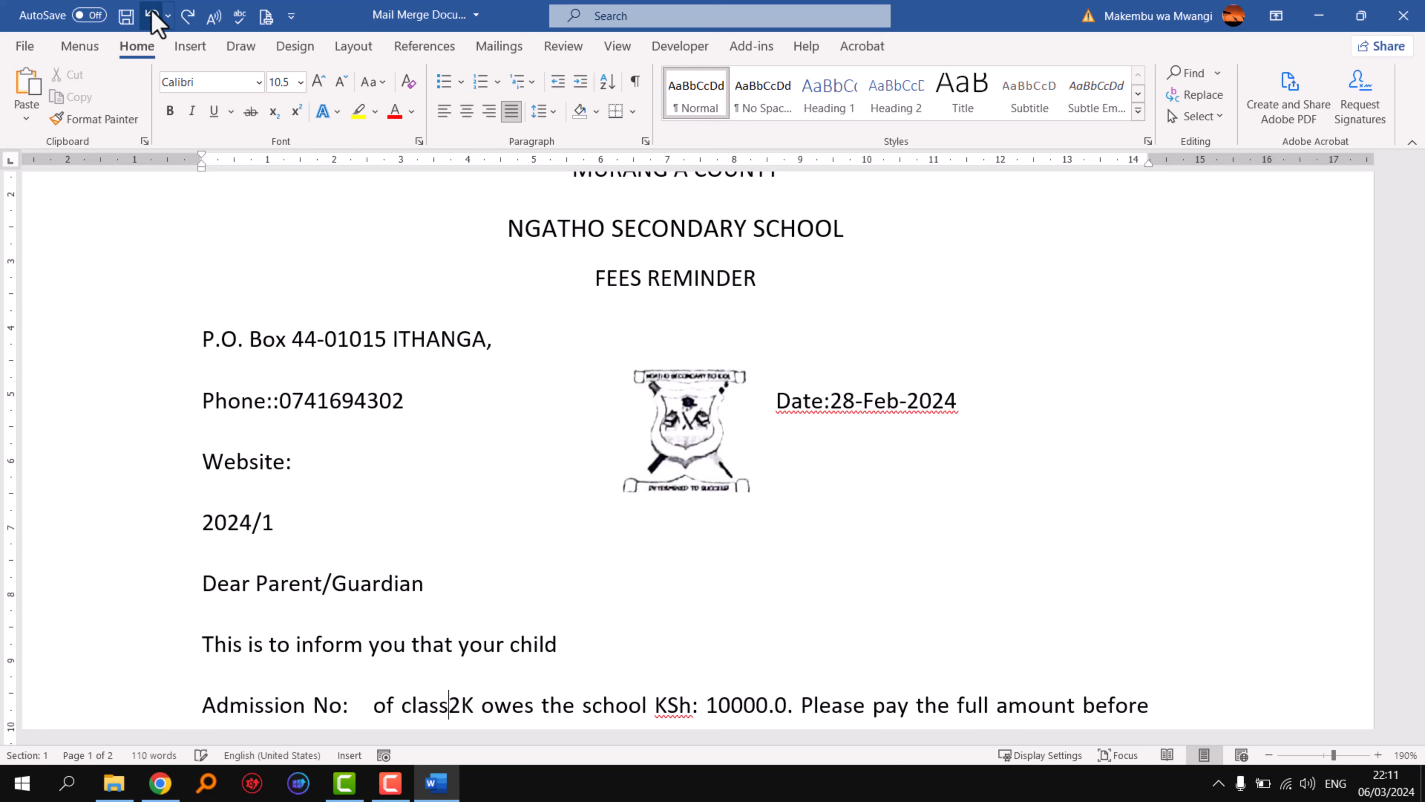
# Step: Delete the class 2K after "of class" and the digits 10000 after "KSh:", keeping the ".0"
pyautogui.press('Delete')
pyautogui.press('Delete')
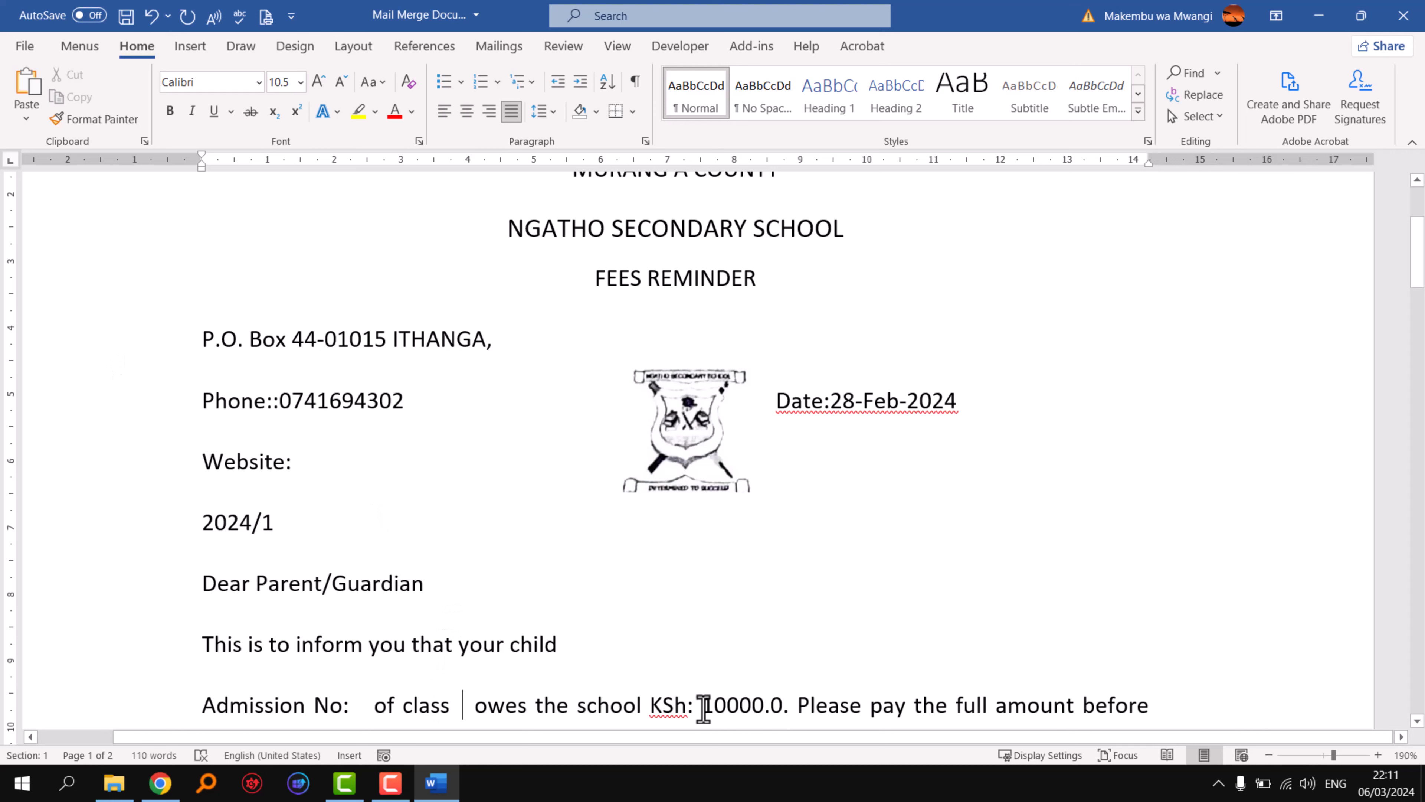
pyautogui.click(702, 707)
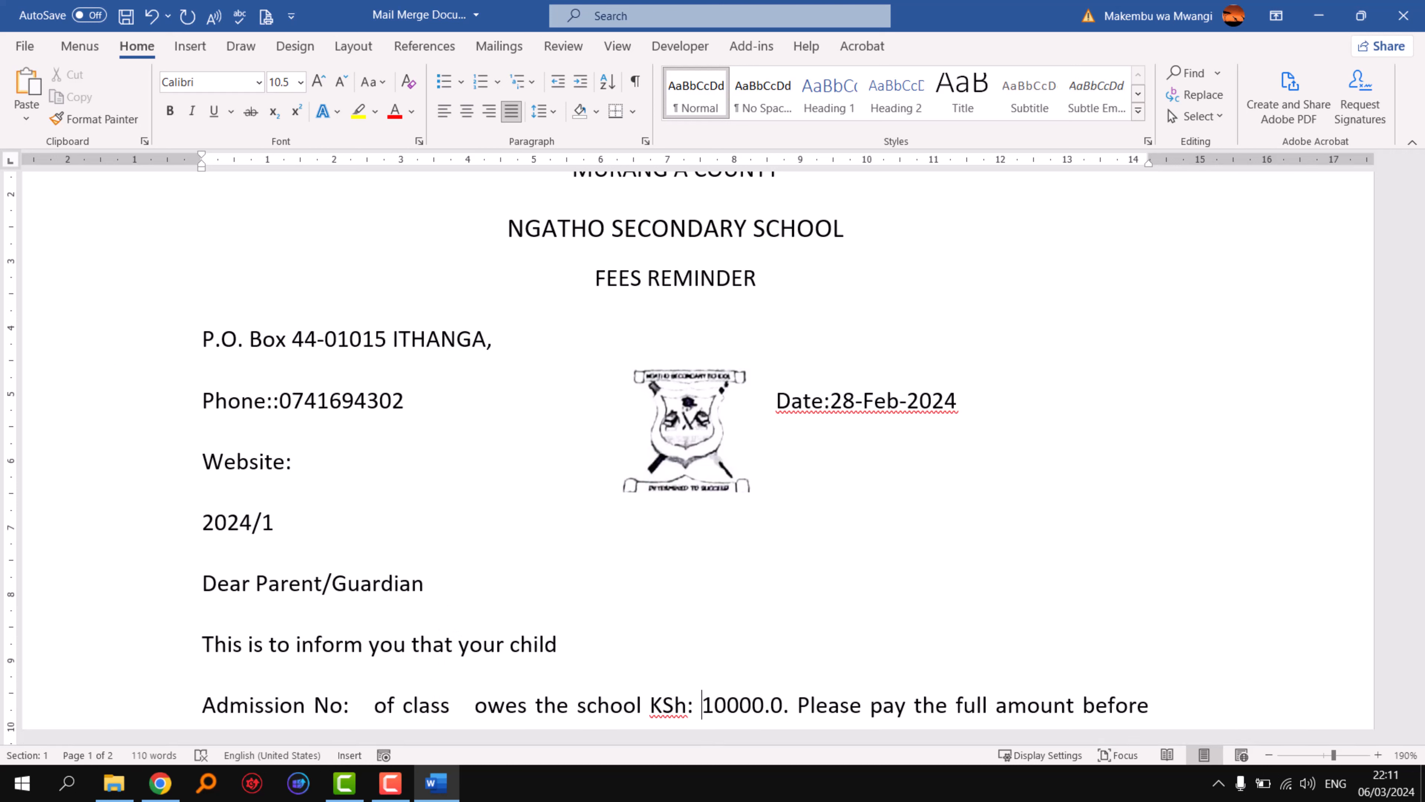
pyautogui.press('Delete')
pyautogui.press('Delete')
pyautogui.press('Delete')
pyautogui.press('Delete')
pyautogui.press('Delete')
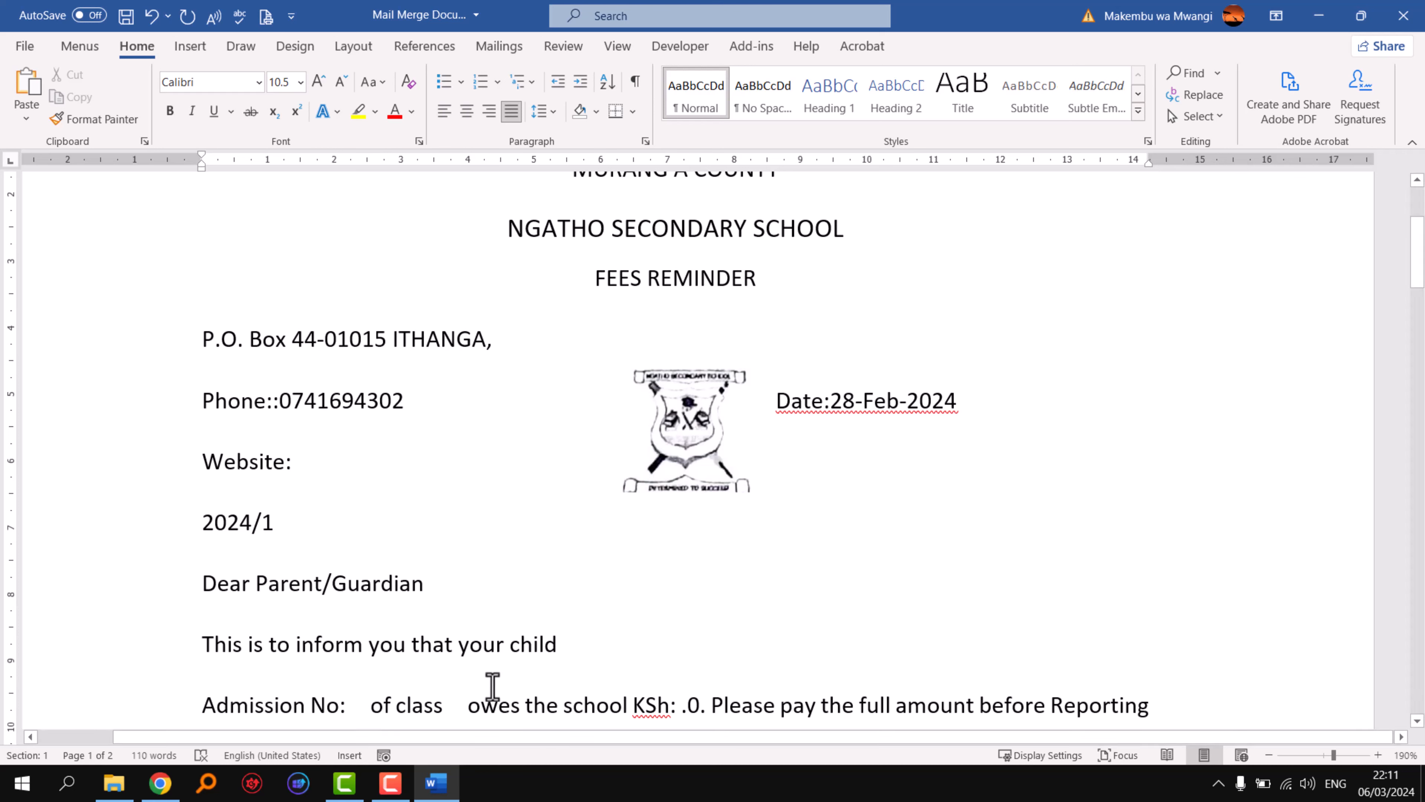
# Step: Read through the rest of the letter, including the payment instructions and the closing line
pyautogui.scroll(-1, 493, 686)
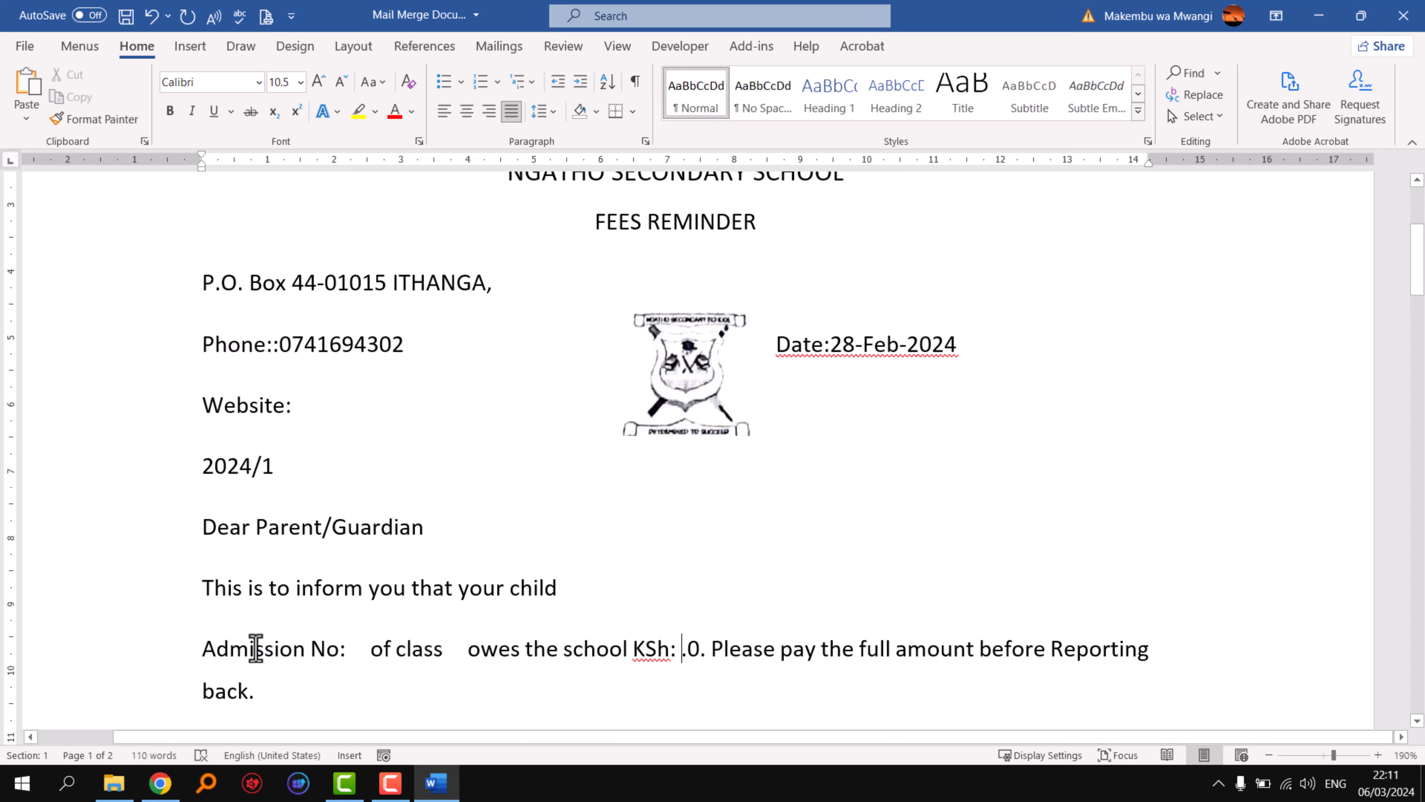
pyautogui.scroll(-2, 255, 648)
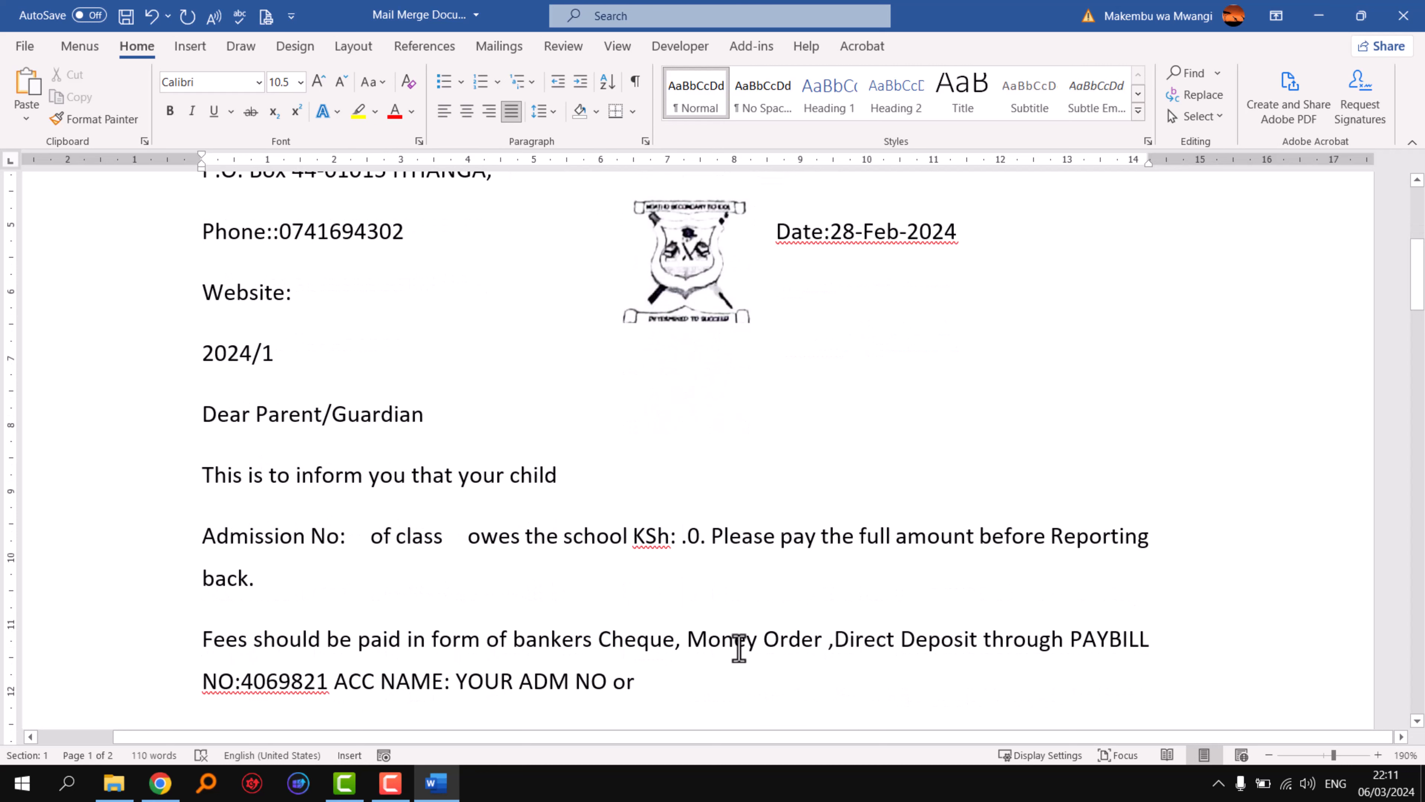
pyautogui.scroll(-2, 393, 652)
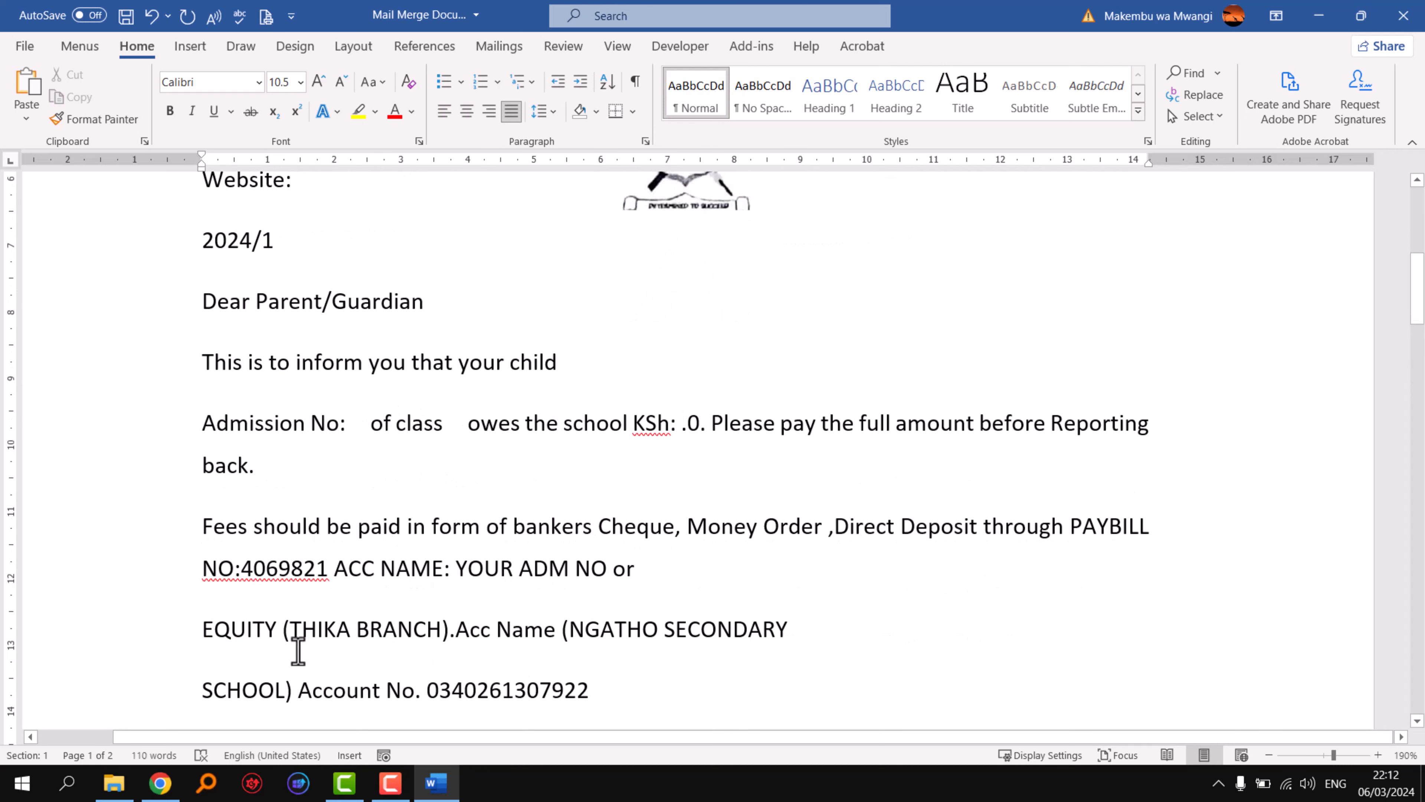
pyautogui.scroll(-3, 652, 661)
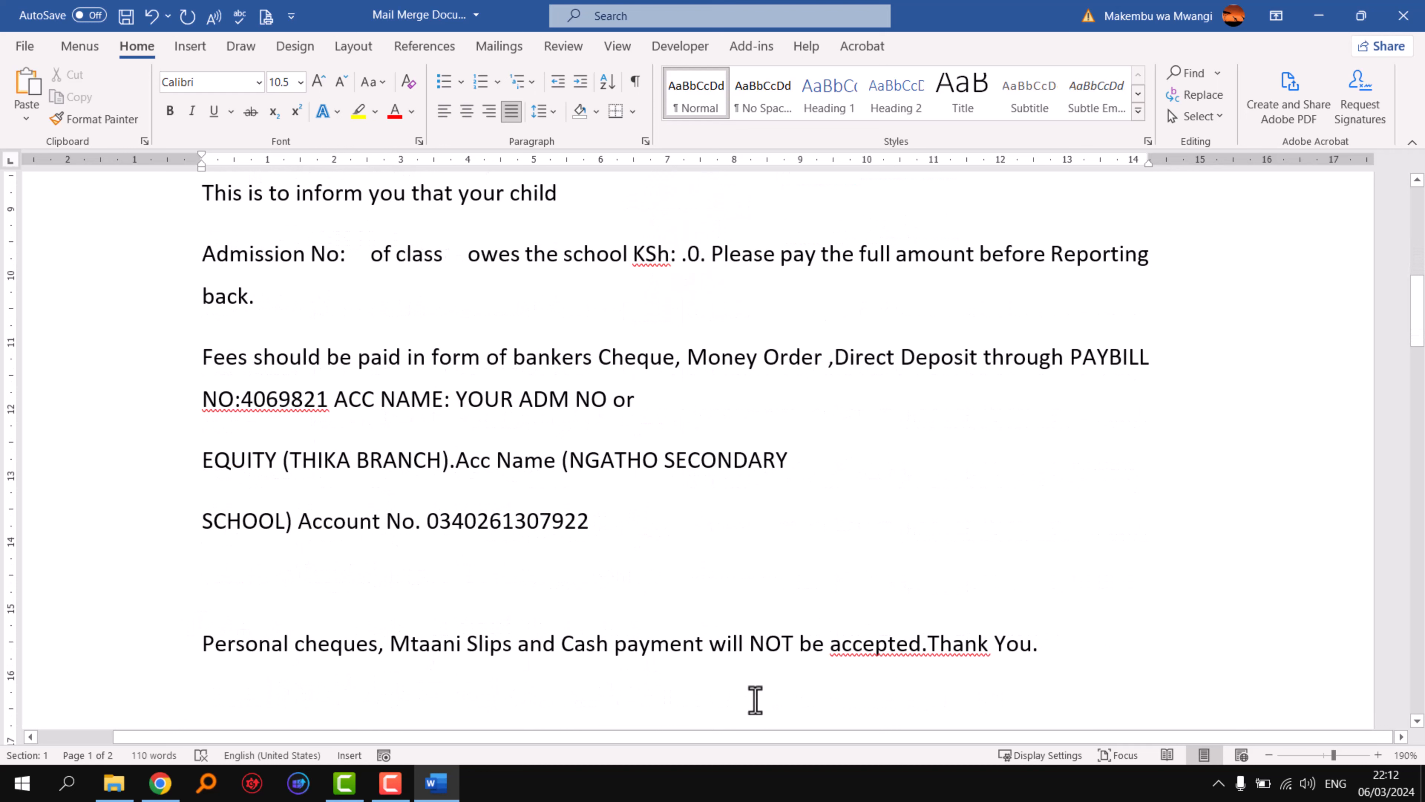
pyautogui.scroll(-2, 1066, 684)
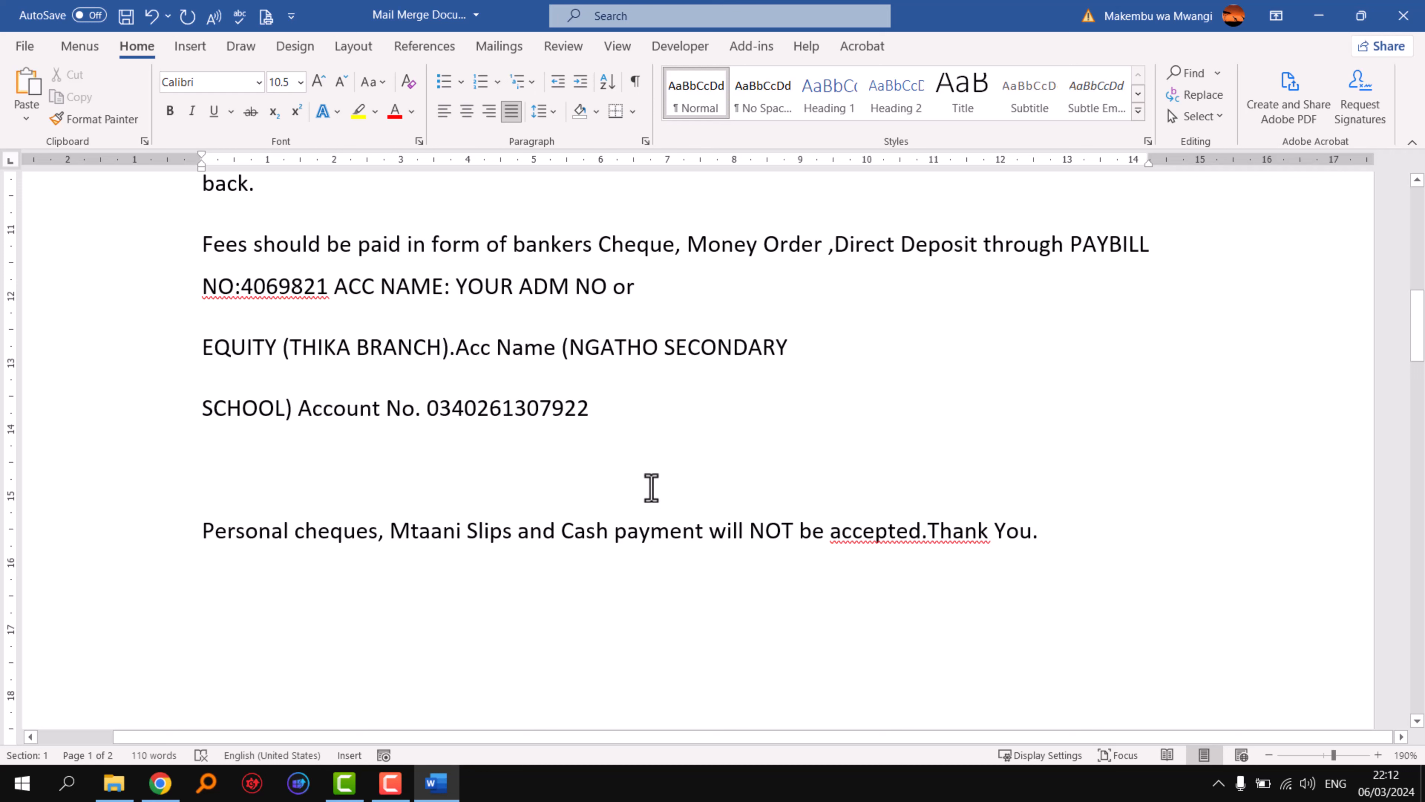
pyautogui.moveTo(1406, 337)
pyautogui.mouseDown()
pyautogui.moveTo(1403, 197)
pyautogui.moveTo(1403, 322)
pyautogui.mouseUp()
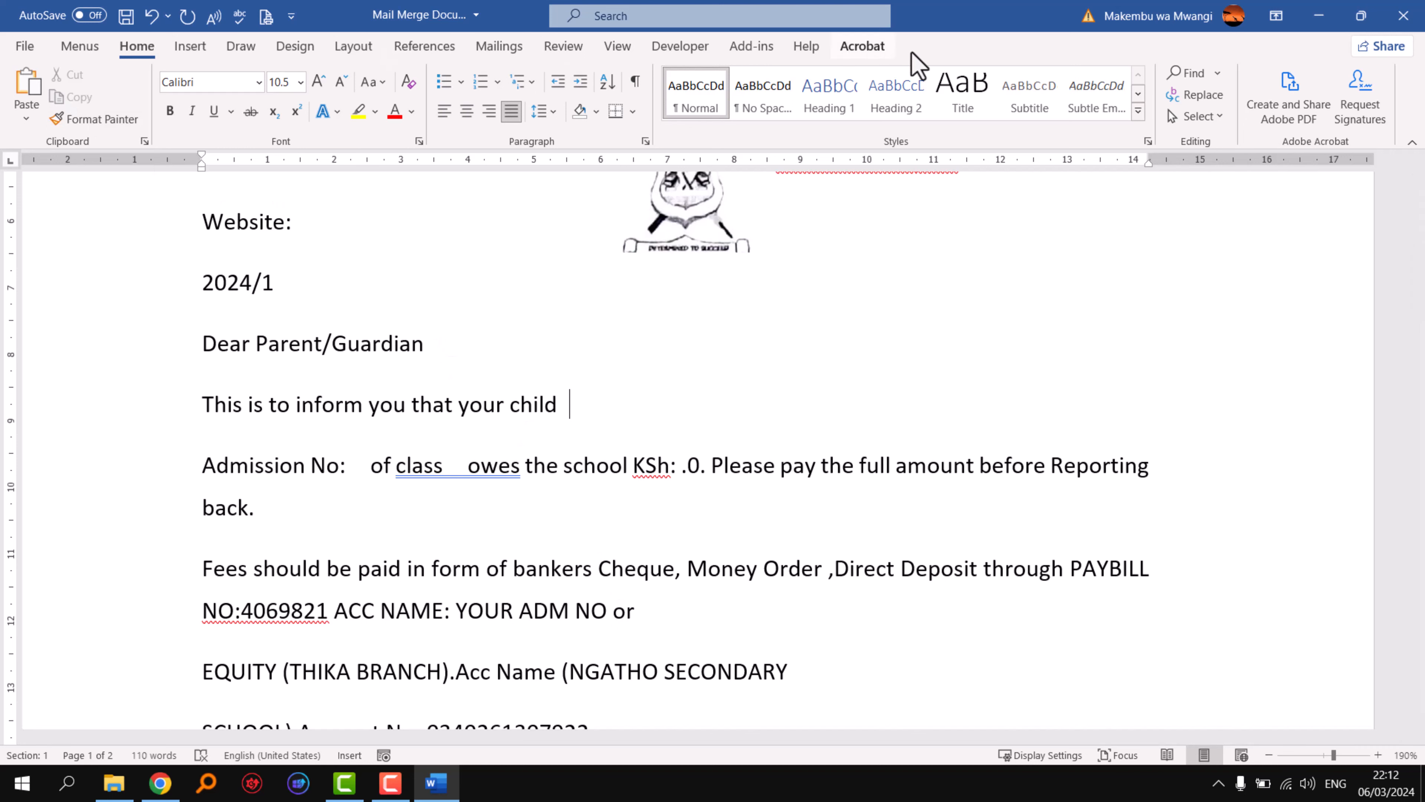
# Step: Connect Sheet1$ of "Form 2 - 2024 - Class lis MAIL MERGEt.xlsx" from the desktop's MAIL MERGE folder as recipient list, with column headers in the first row
pyautogui.click(499, 46)
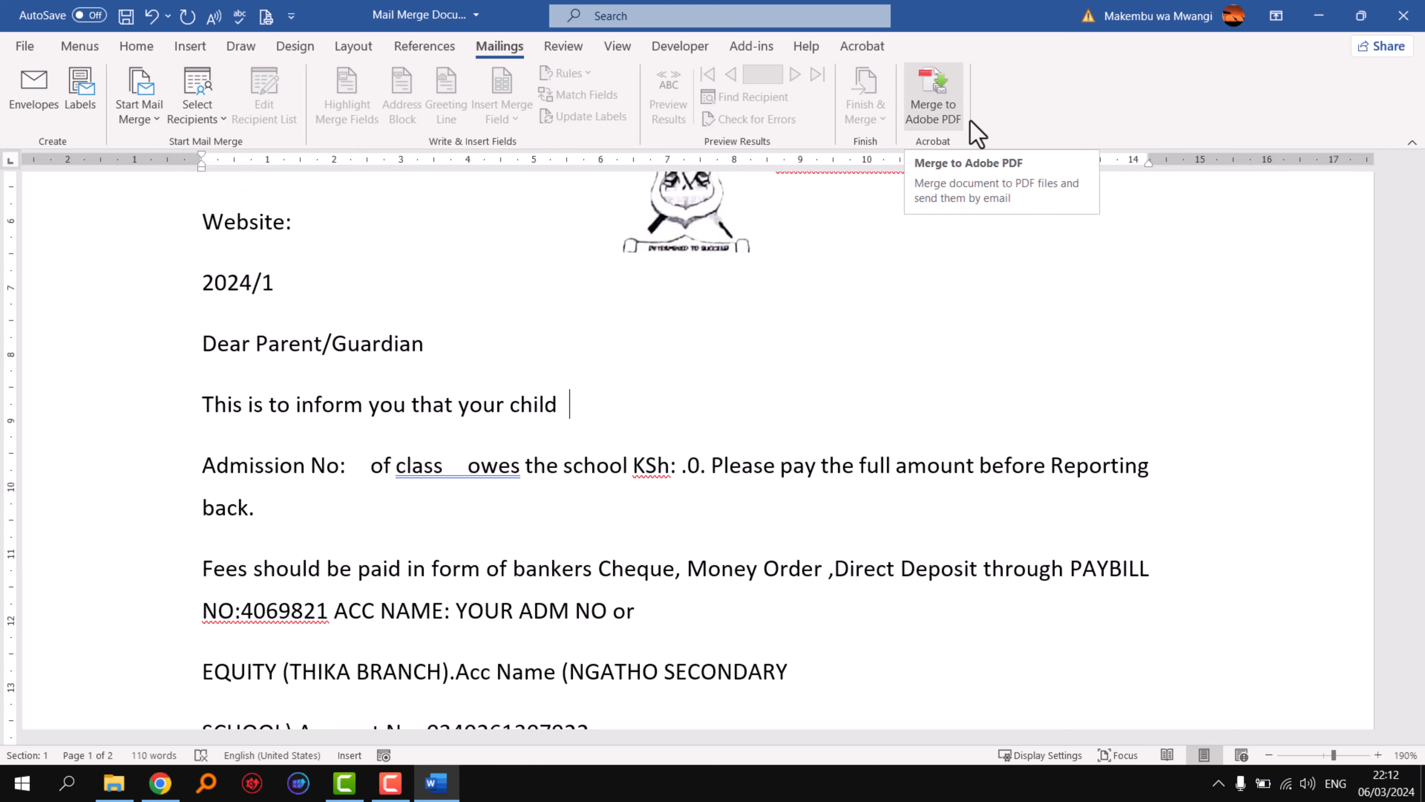
pyautogui.click(957, 119)
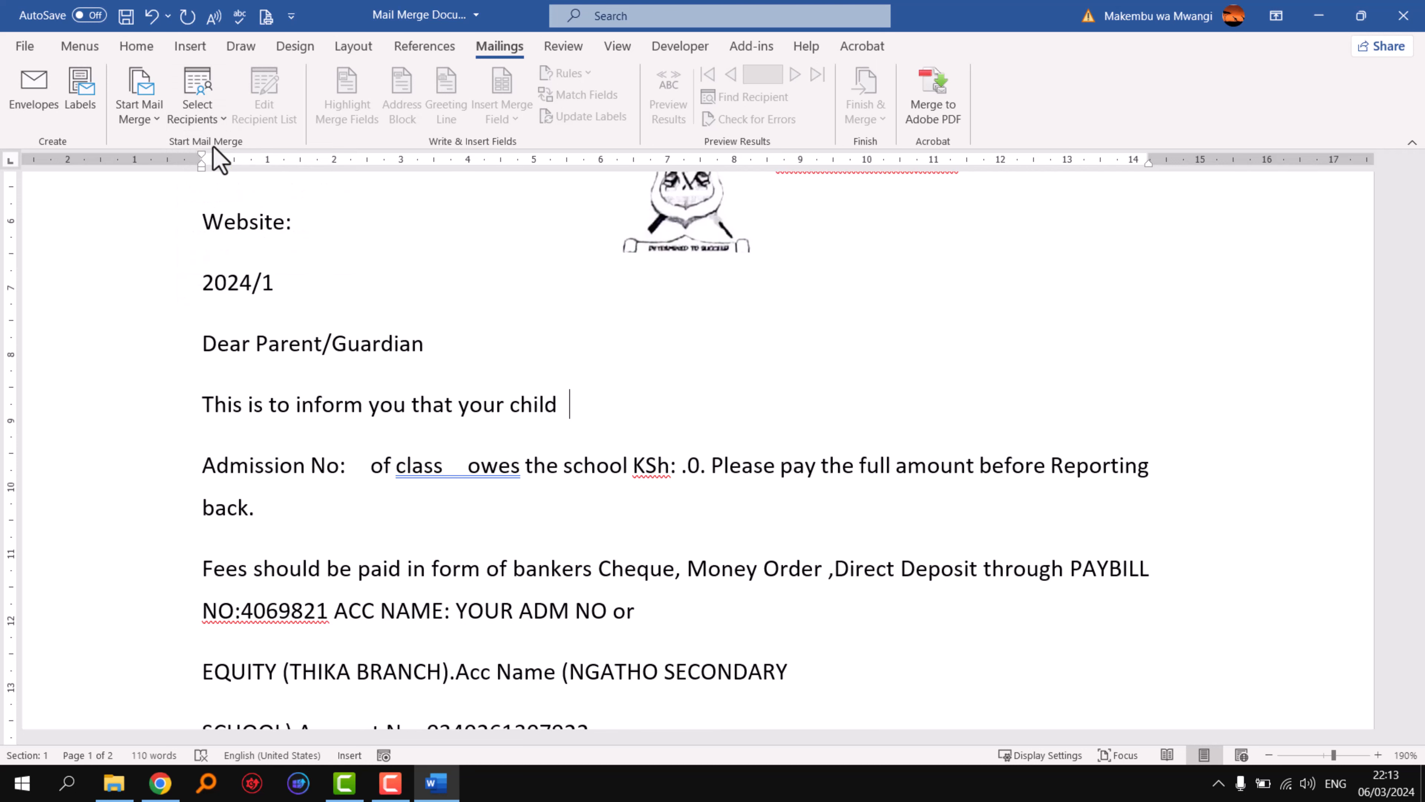
pyautogui.click(208, 113)
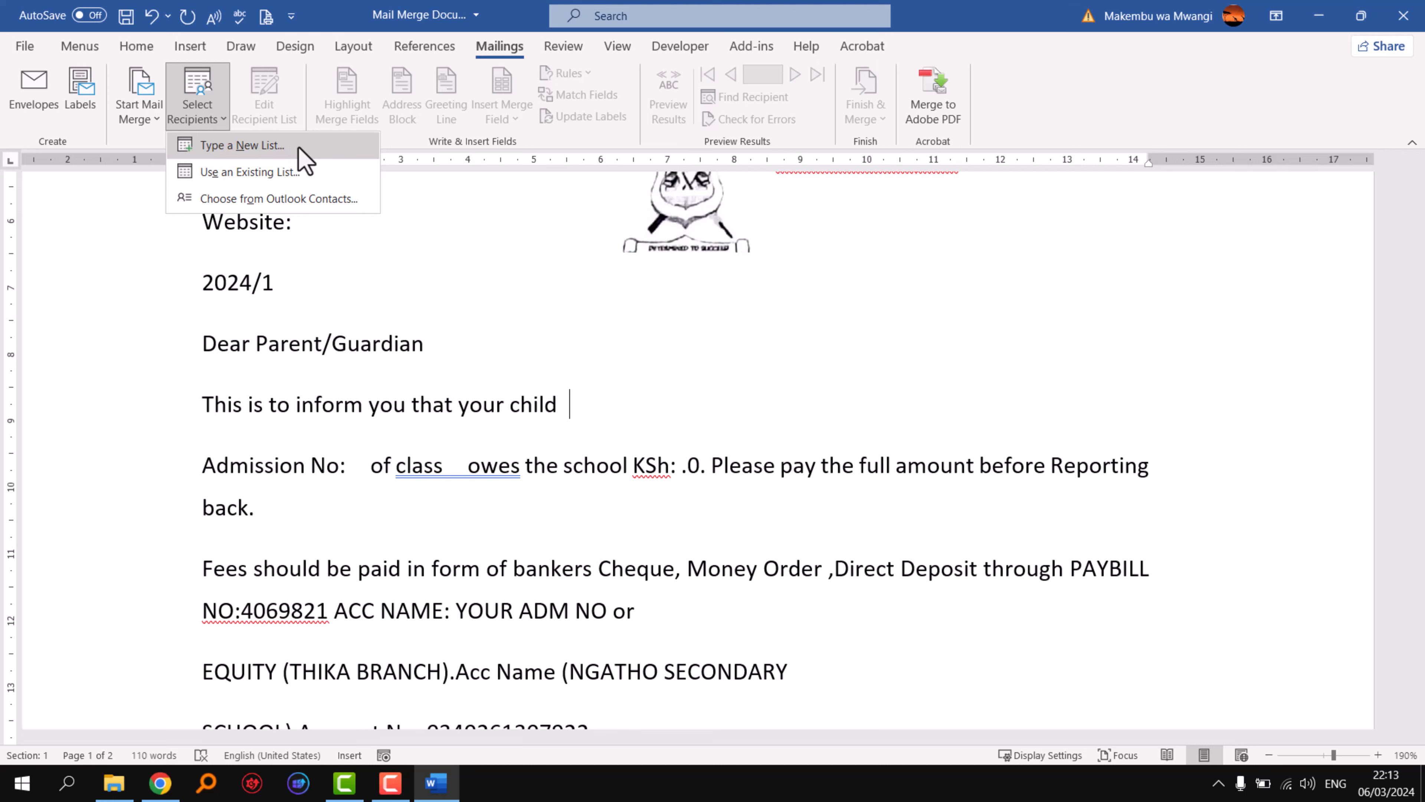
pyautogui.click(244, 171)
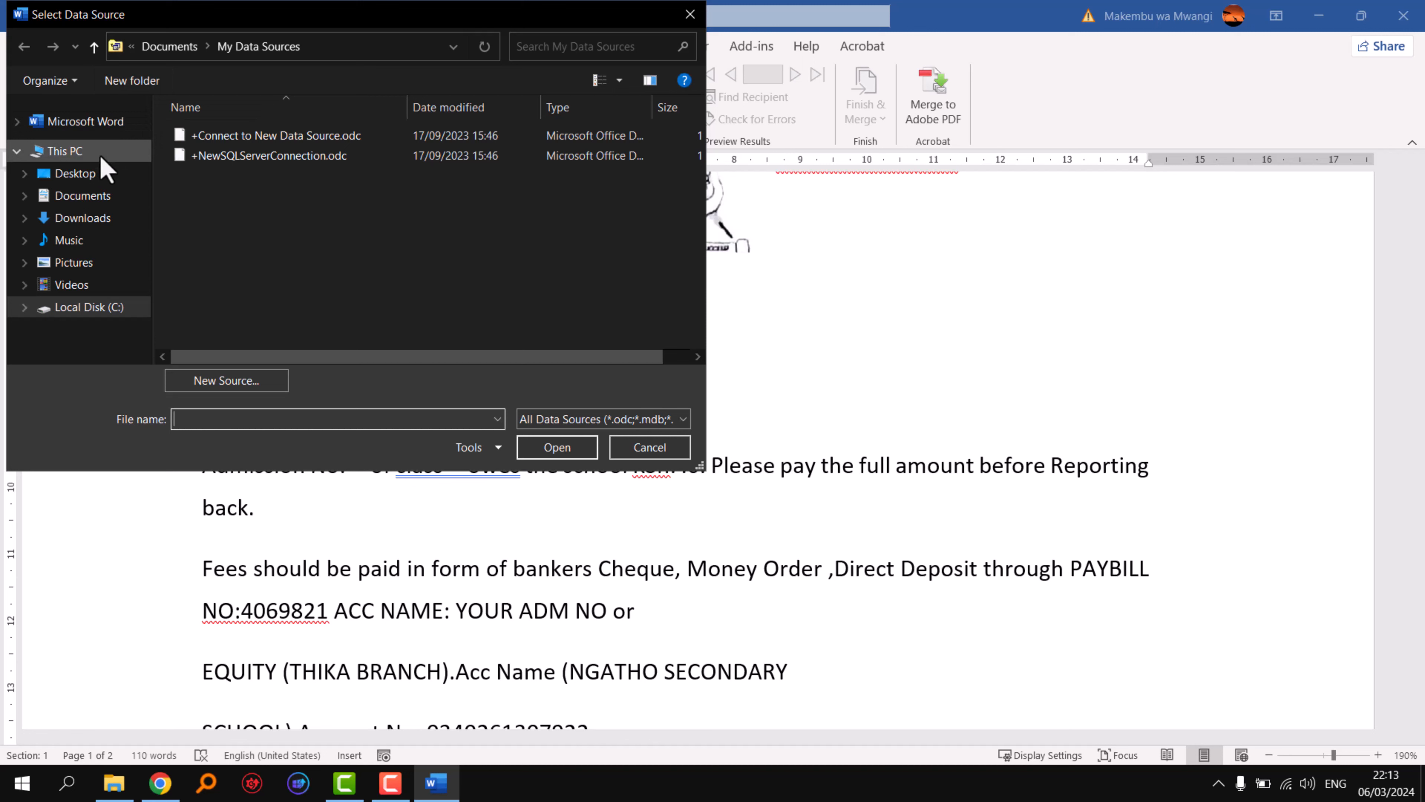
pyautogui.click(95, 177)
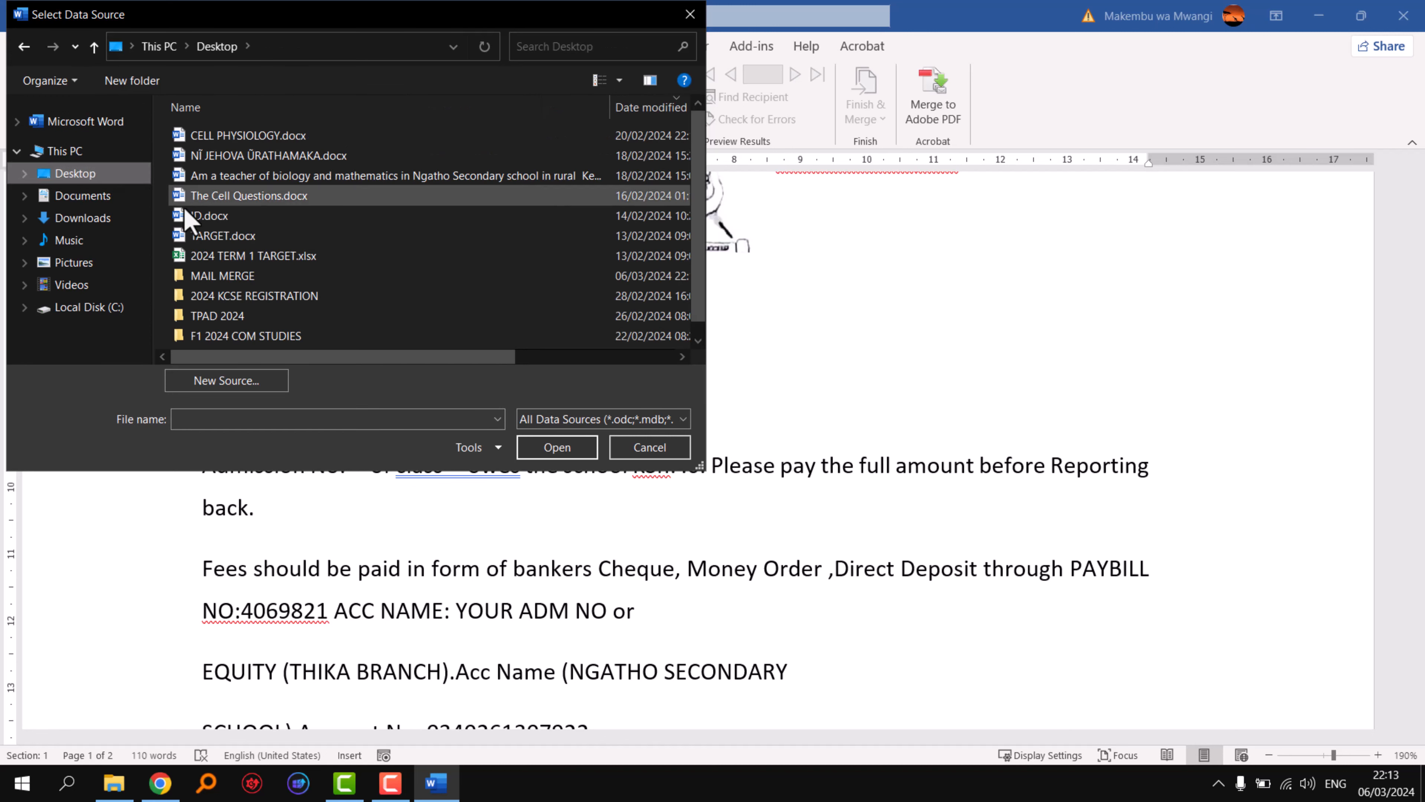
pyautogui.doubleClick(204, 275)
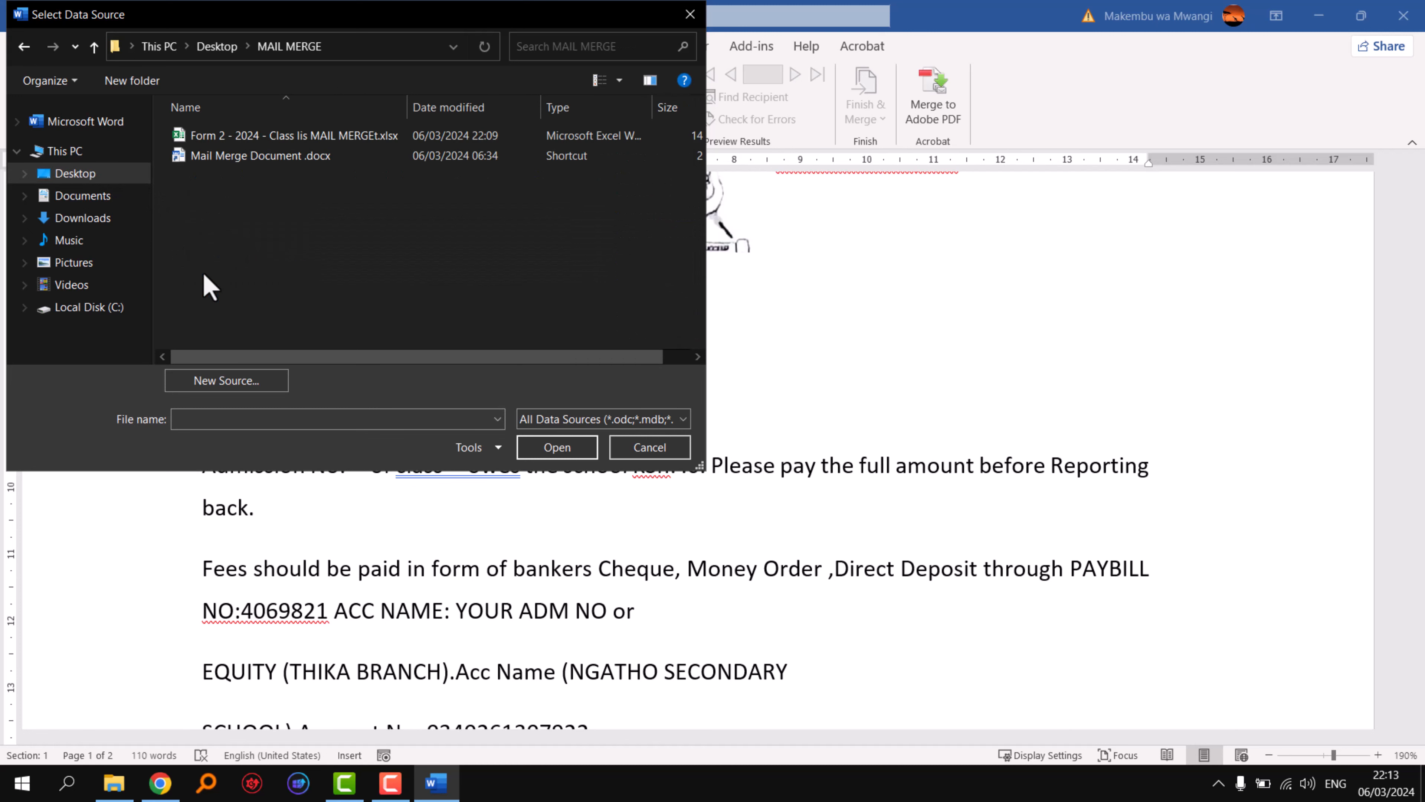
pyautogui.click(213, 140)
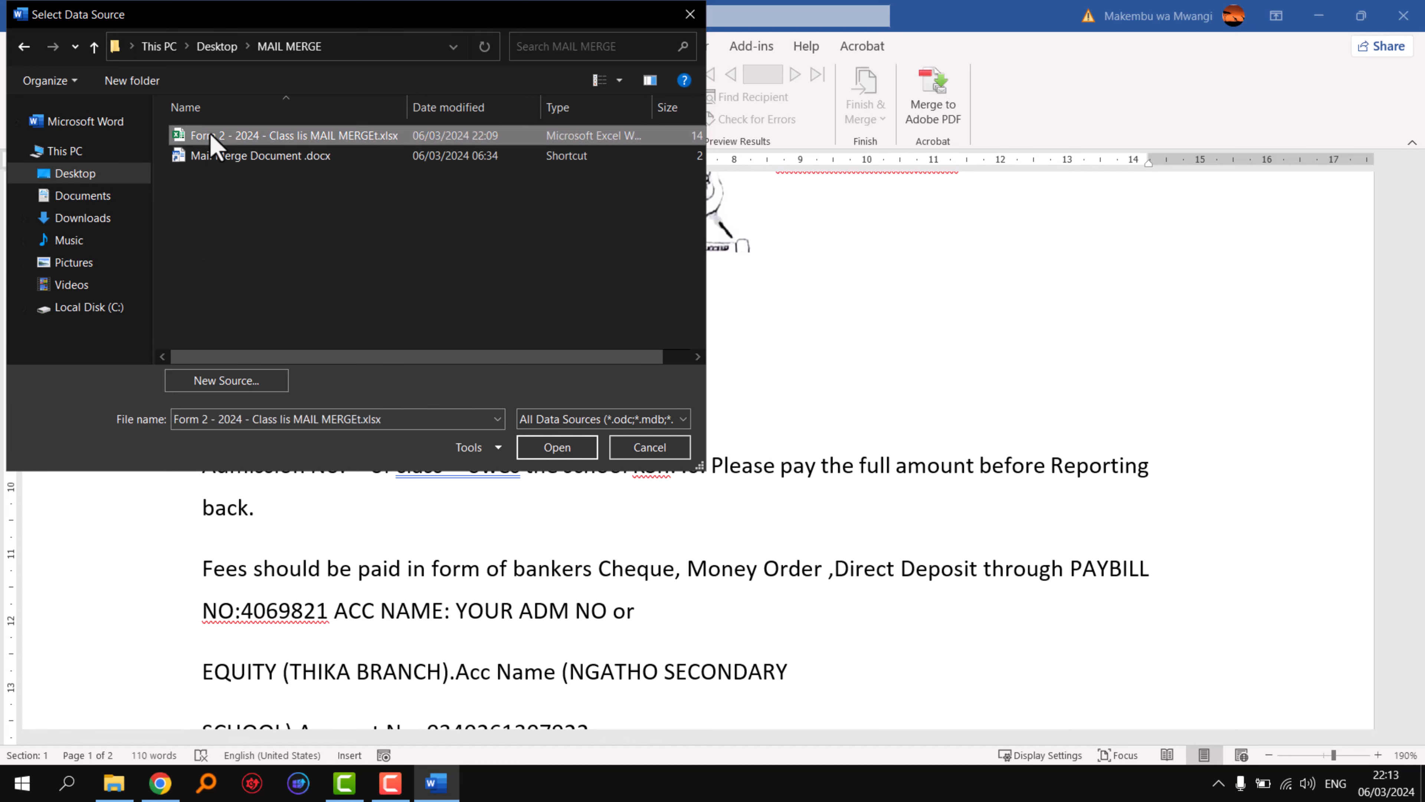
pyautogui.click(556, 447)
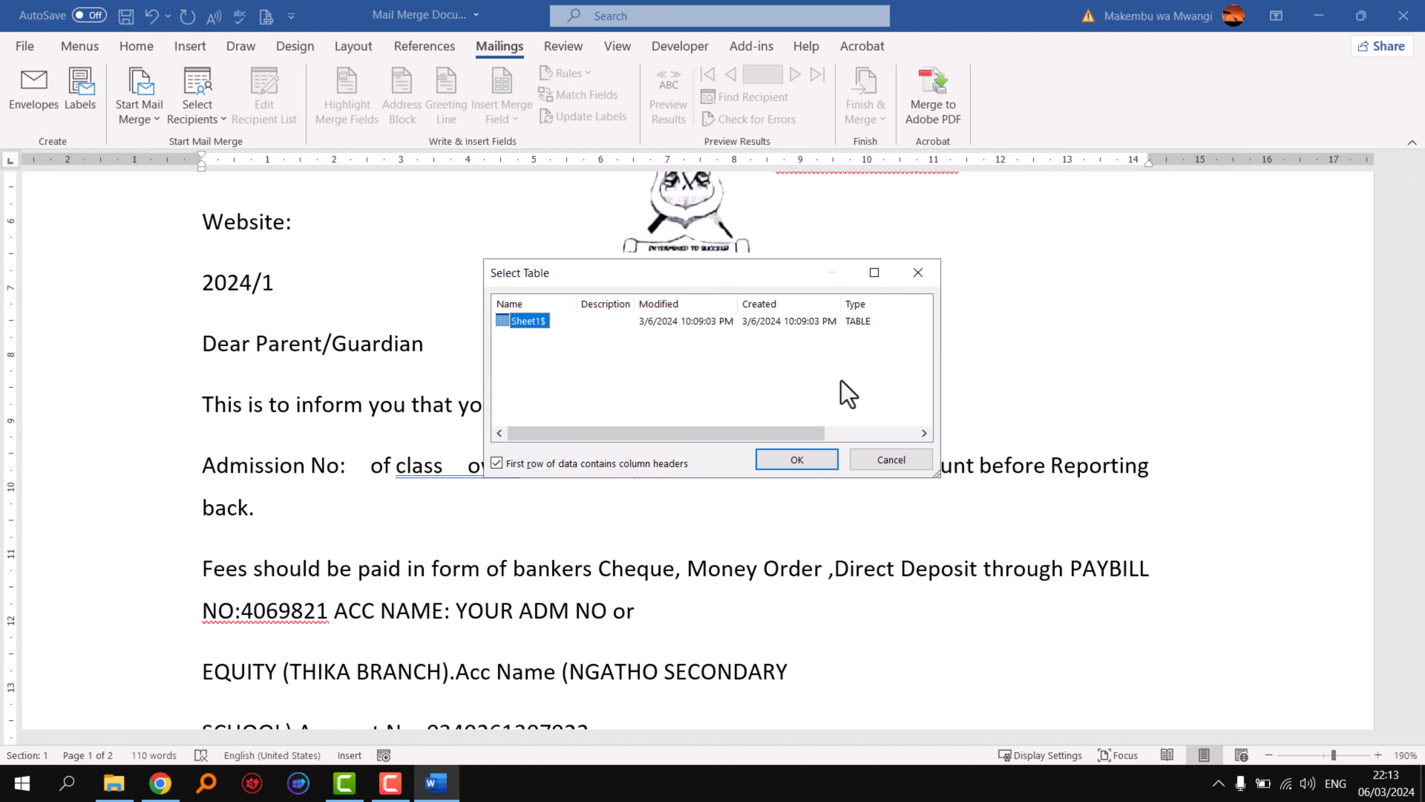
pyautogui.click(821, 457)
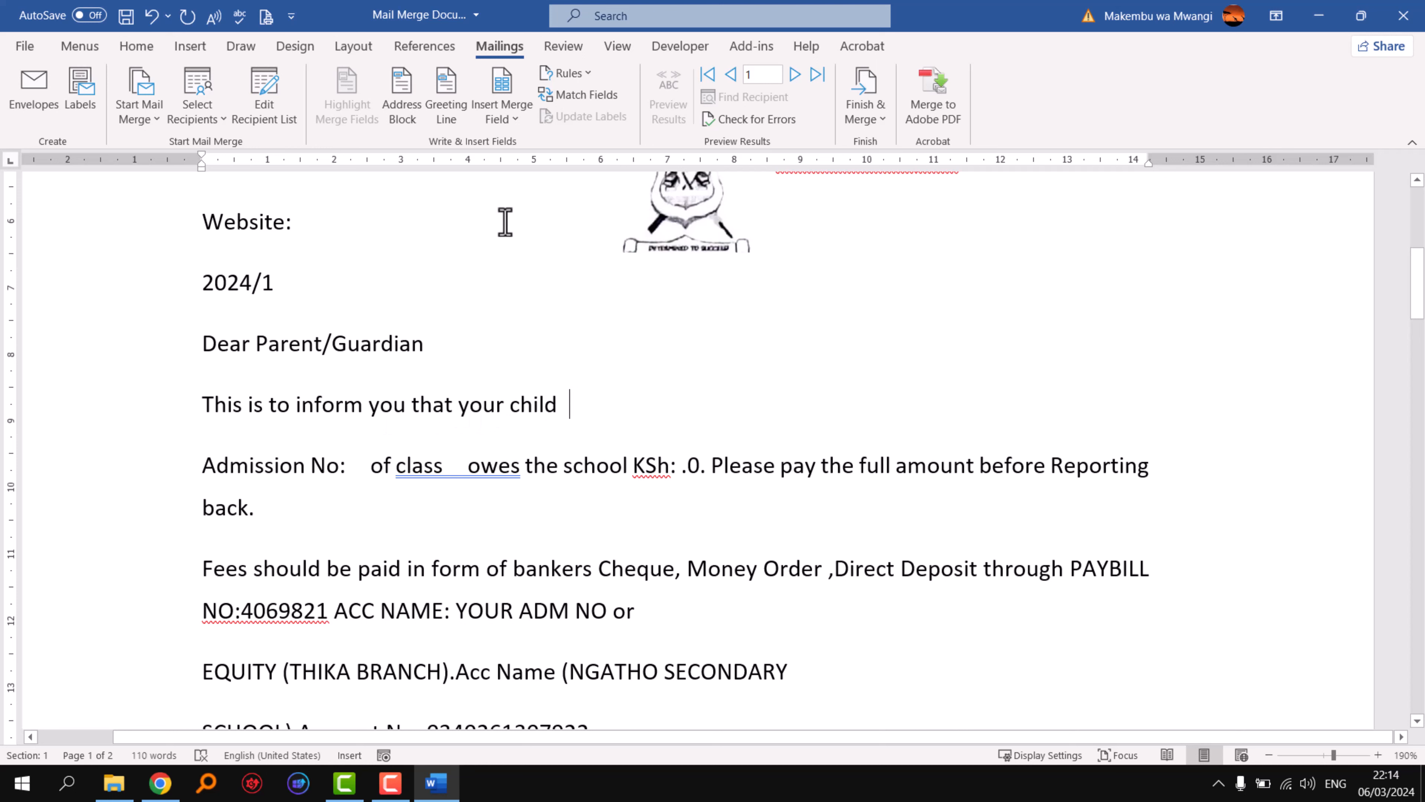
# Step: Insert the Name merge field after "your child" and the Adm_No merge field after "Admission No:"
pyautogui.click(516, 120)
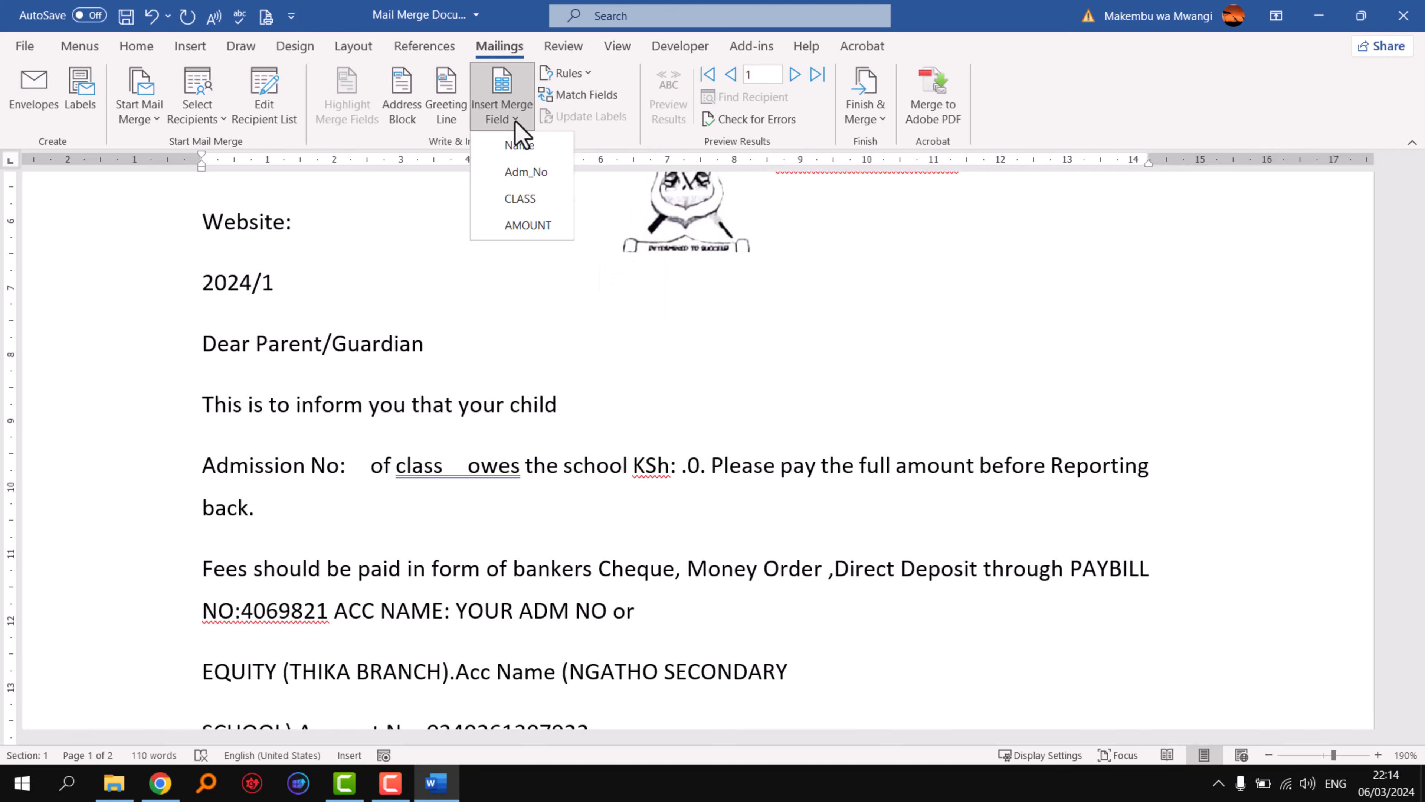
pyautogui.click(519, 151)
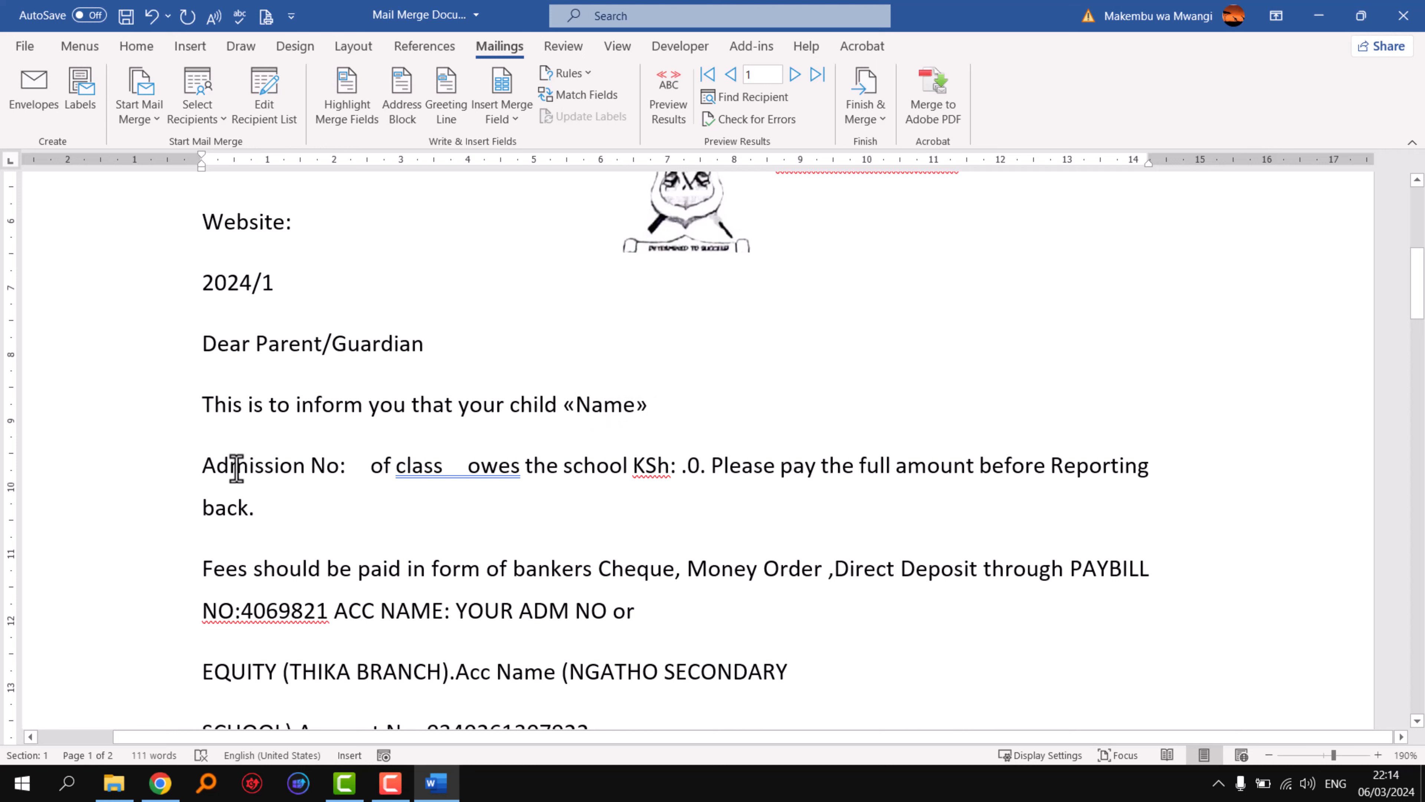
pyautogui.click(516, 120)
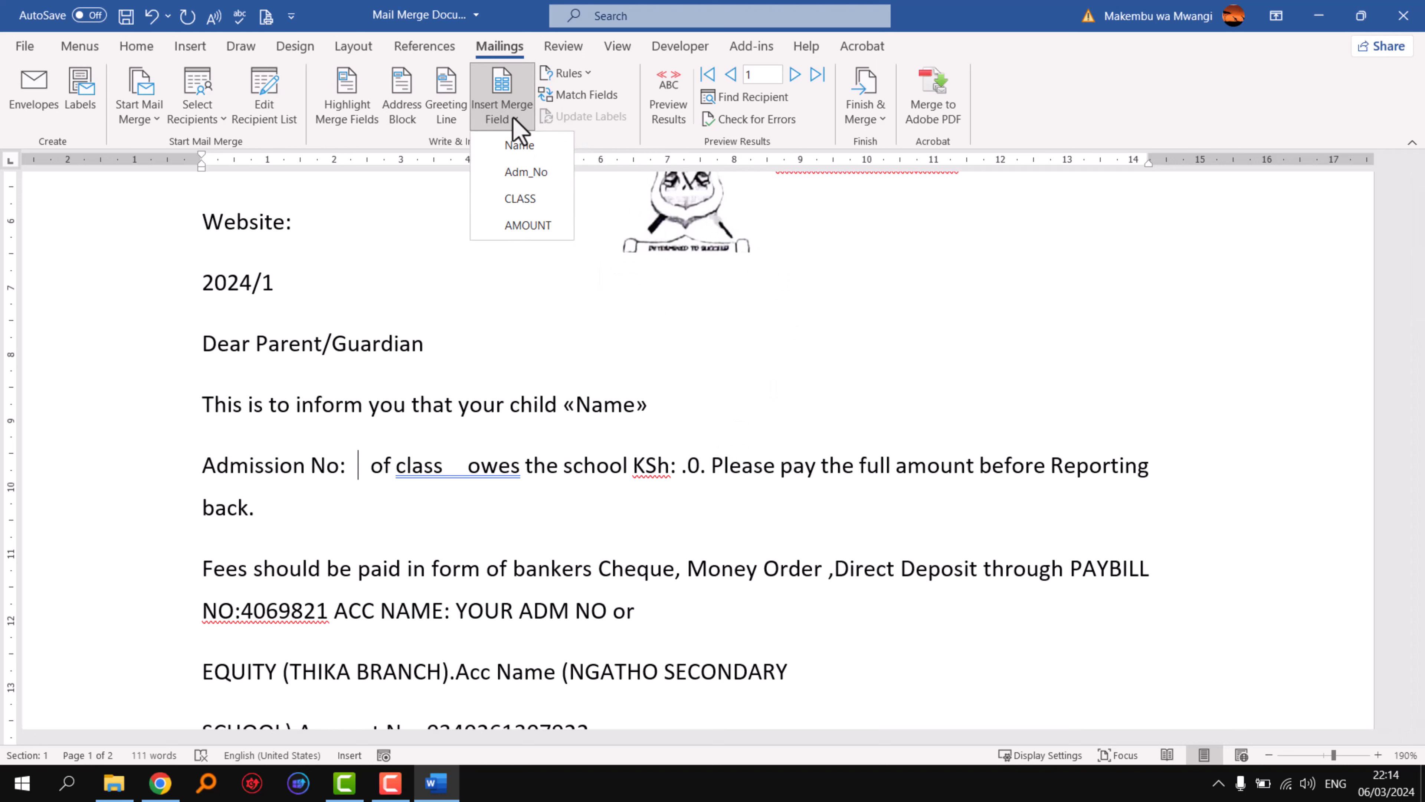
pyautogui.click(526, 171)
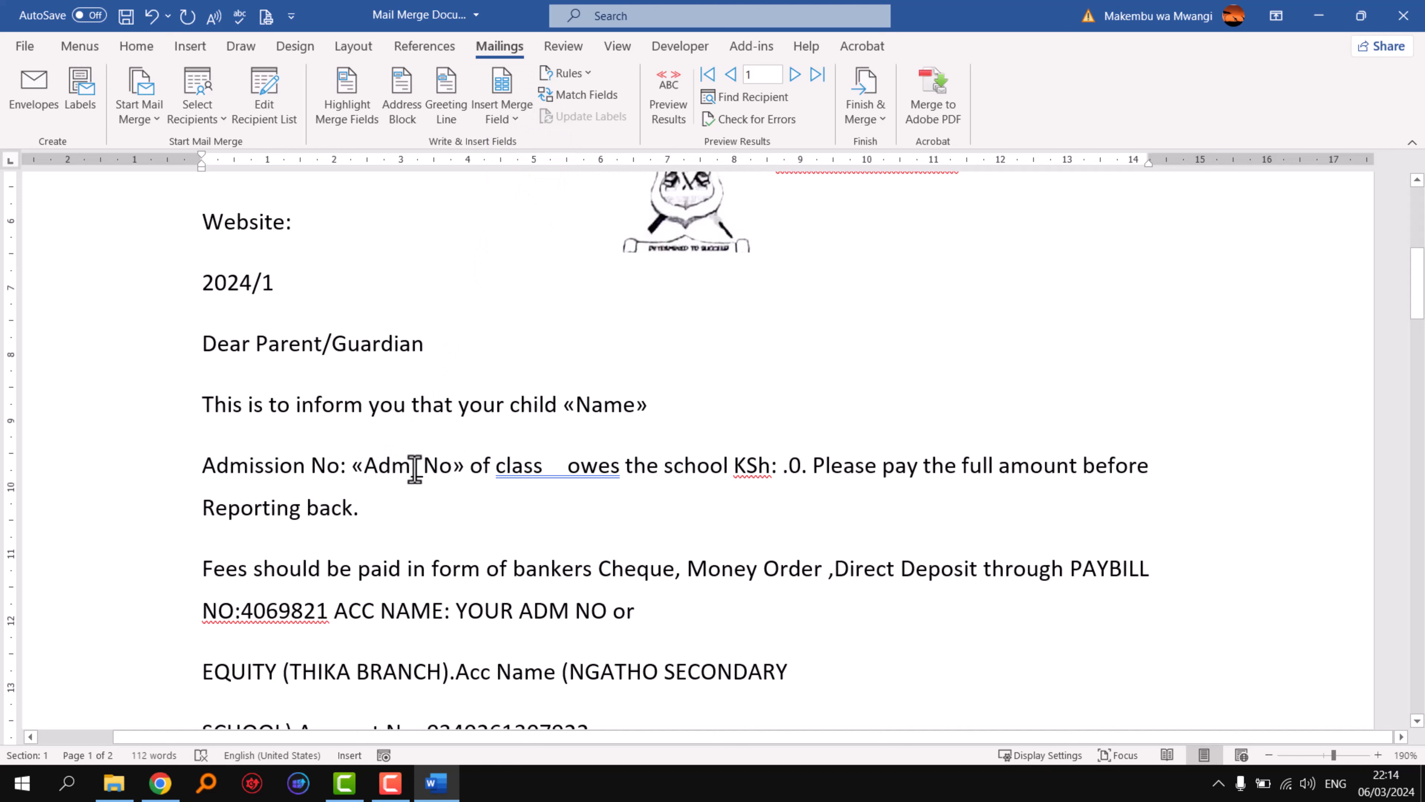
# Step: Insert the CLASS merge field between "of class" and "owes the school"
pyautogui.click(542, 466)
pyautogui.press('Right')
pyautogui.click(515, 116)
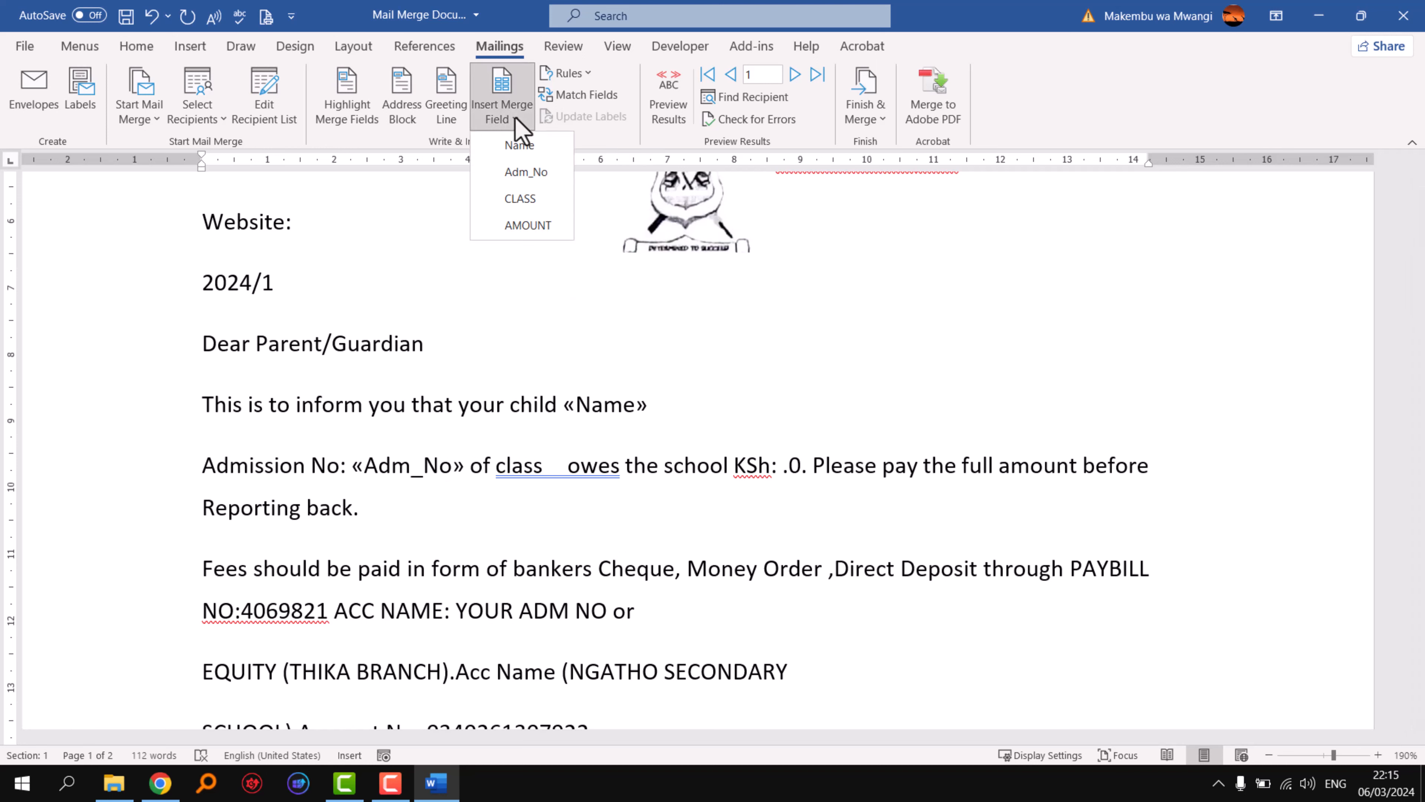
pyautogui.click(521, 199)
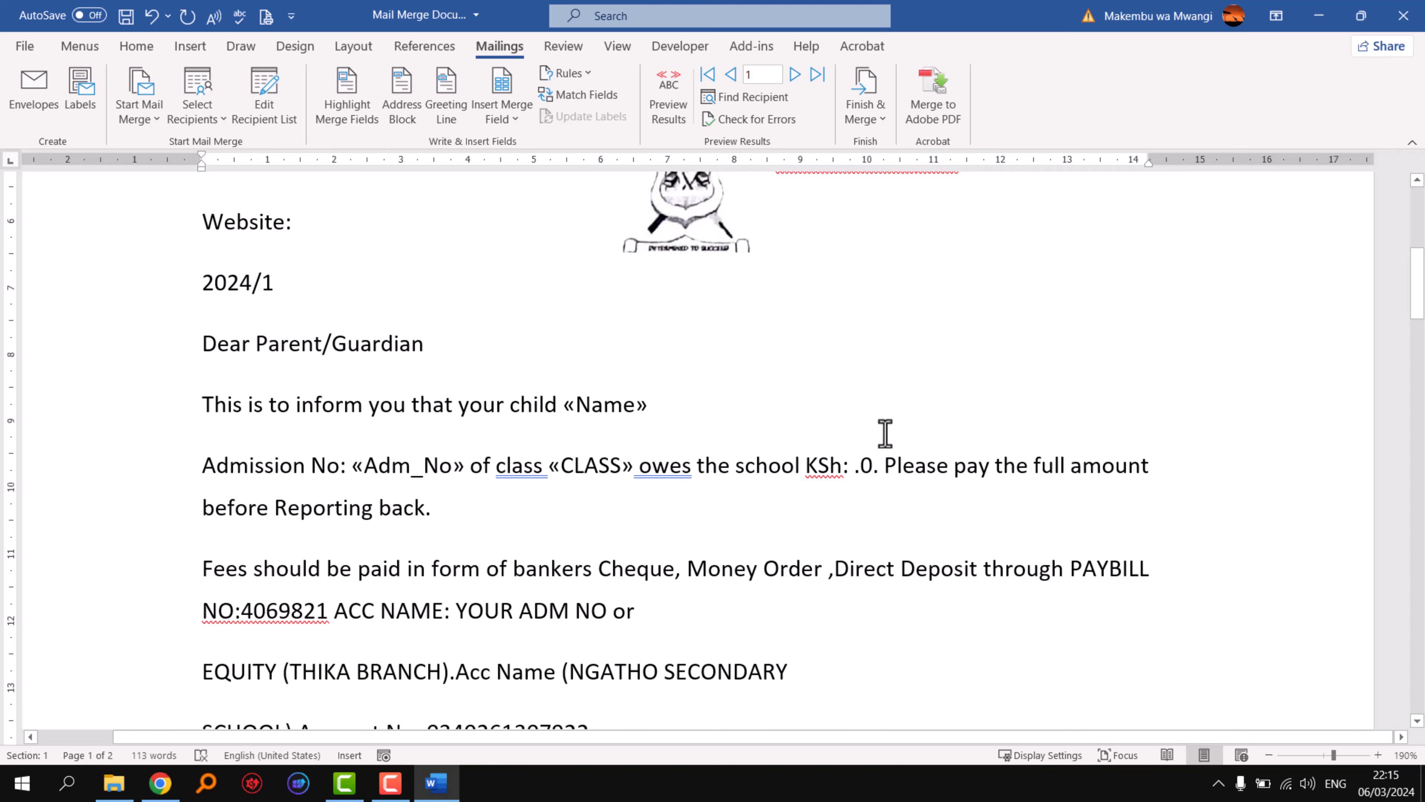
# Step: Insert the AMOUNT merge field after "KSh:" and preview the letter with the recipient data
pyautogui.hotkey('ctrl', 'j')
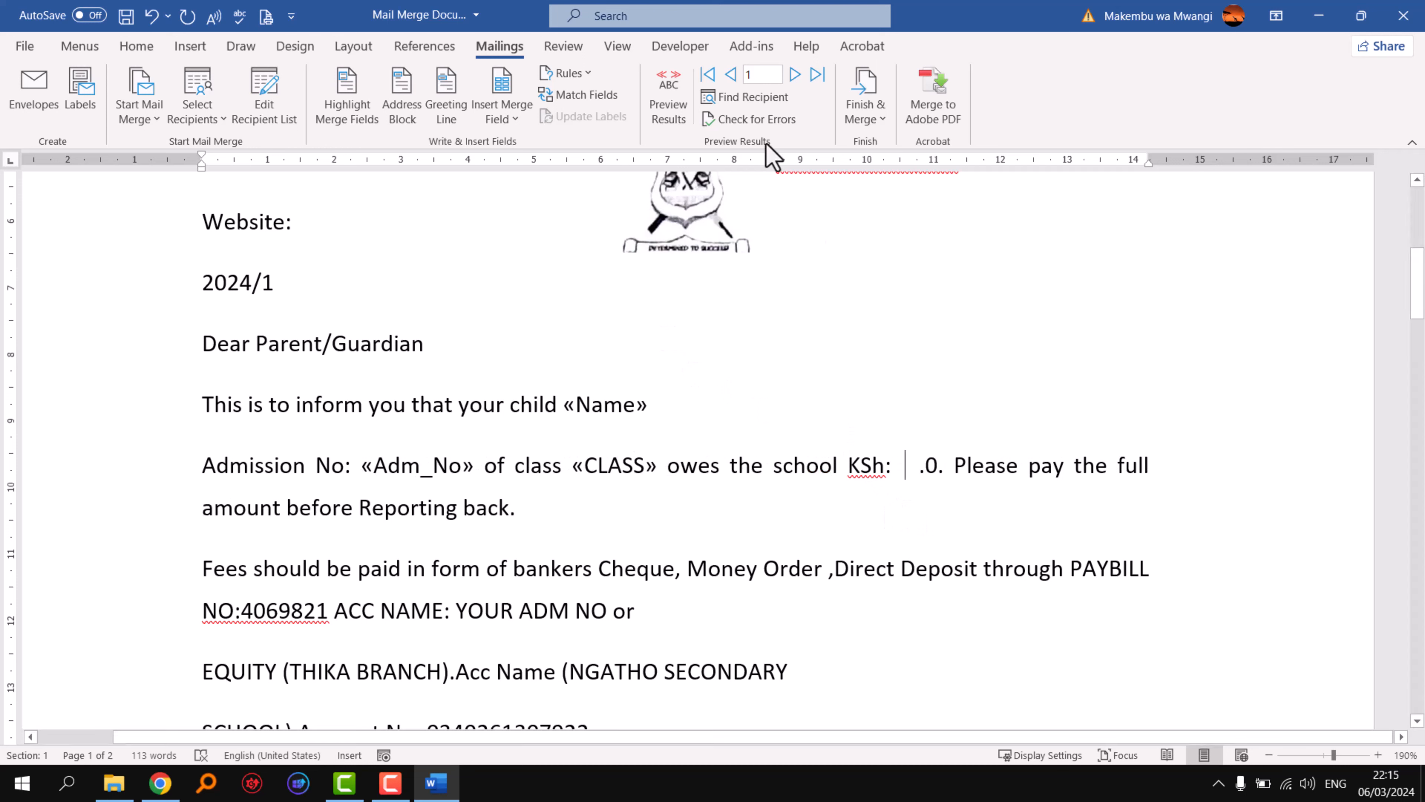
pyautogui.click(514, 120)
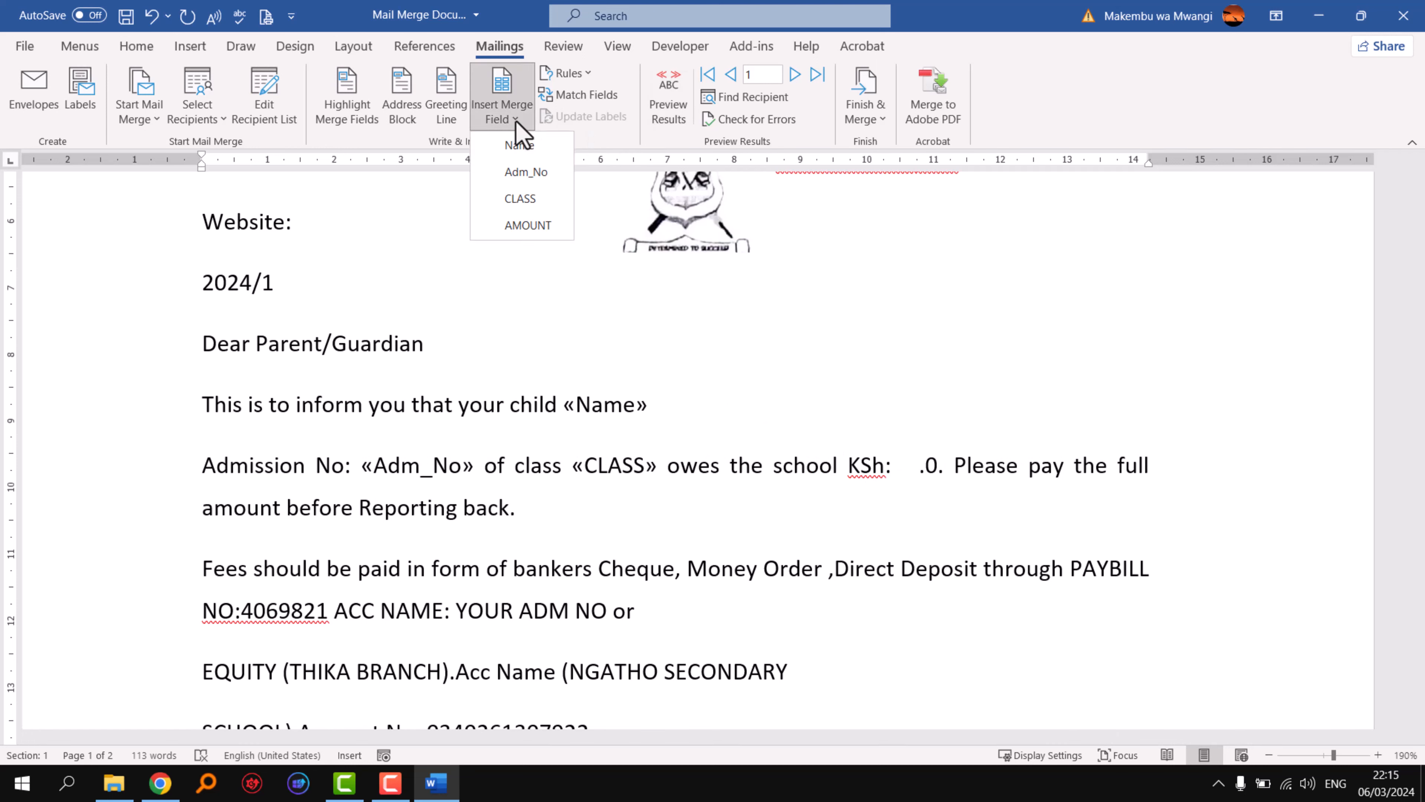
pyautogui.click(523, 225)
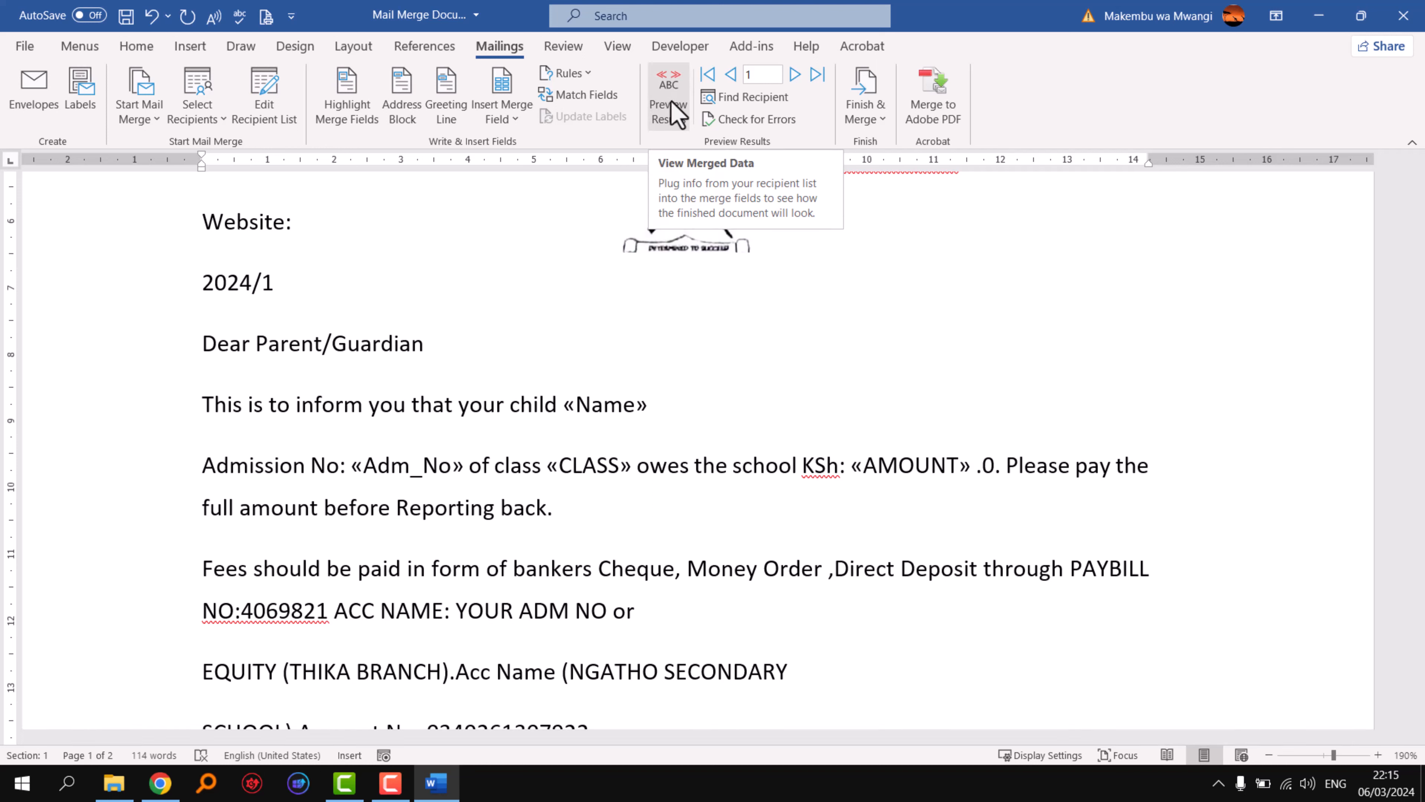
pyautogui.click(678, 113)
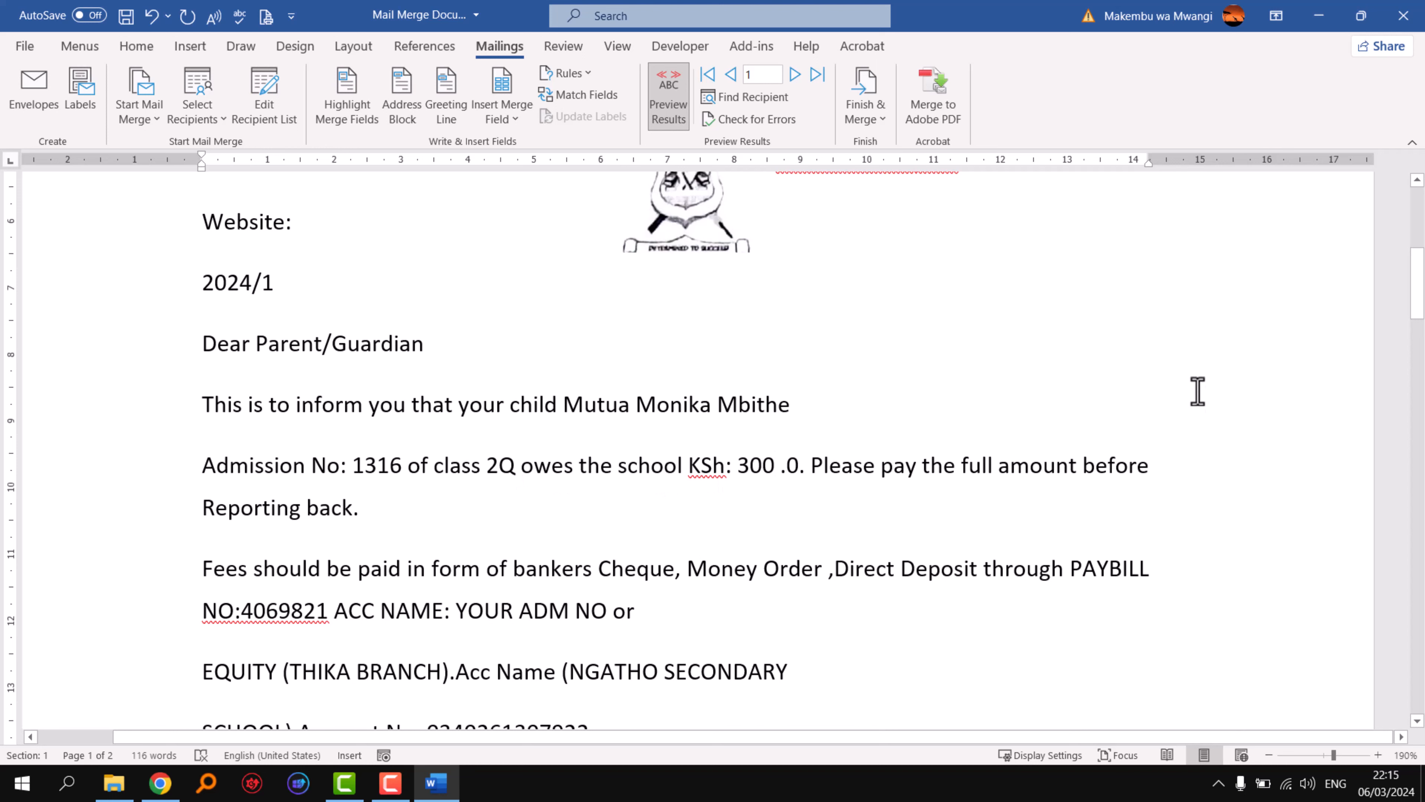
# Step: Preview the second recipient's letter and make the merged student name after "your child" bold
pyautogui.click(795, 74)
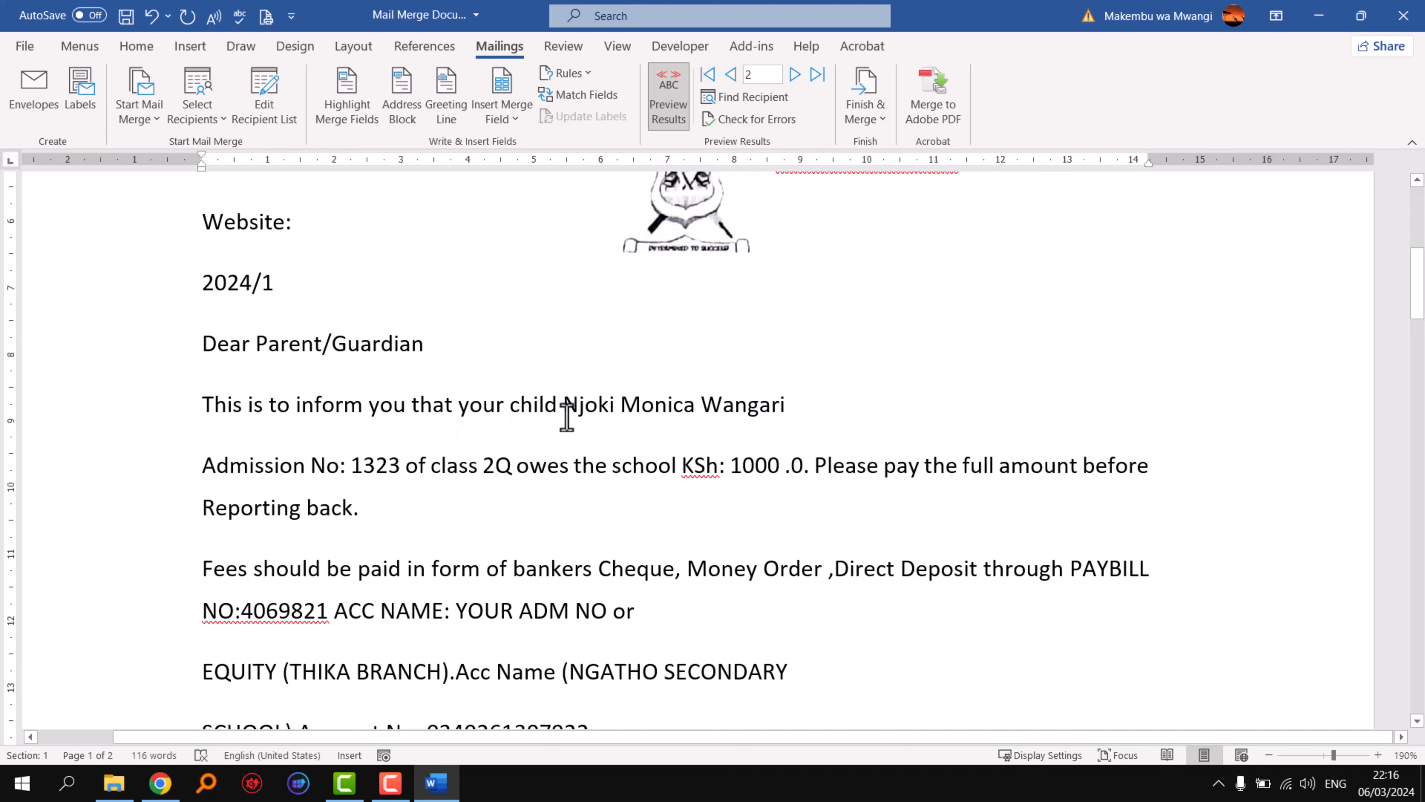
pyautogui.moveTo(564, 403); pyautogui.dragTo(814, 410)
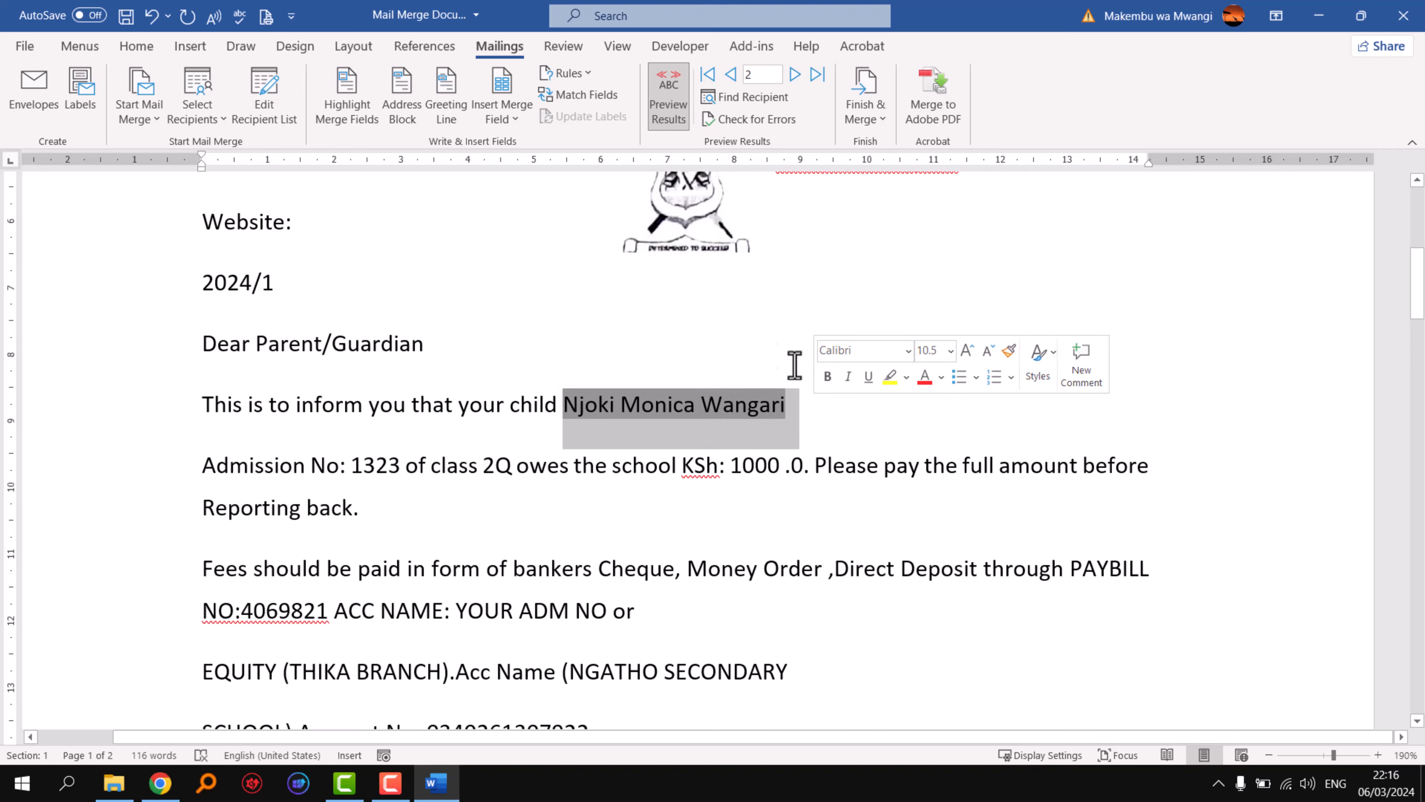
pyautogui.click(136, 47)
pyautogui.click(170, 110)
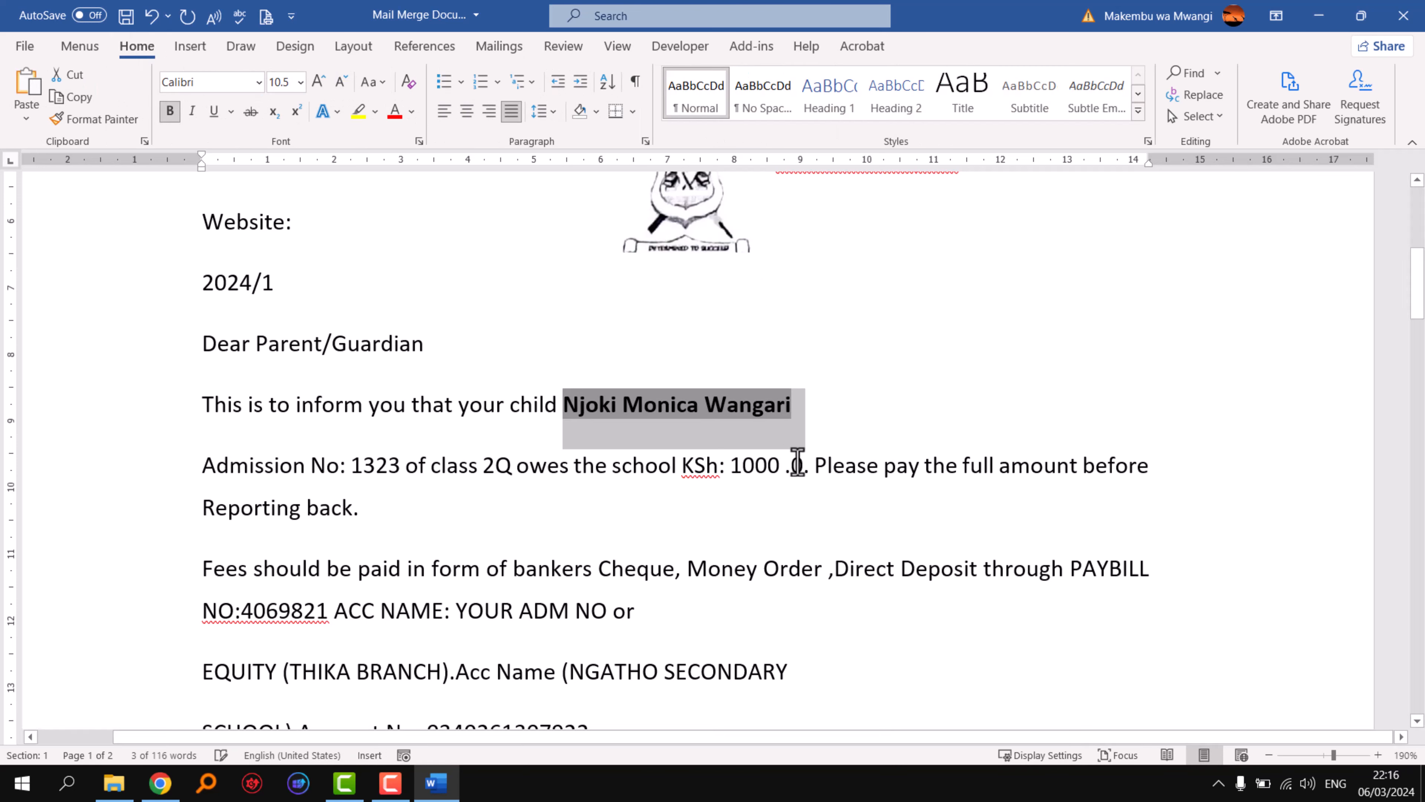
pyautogui.click(873, 348)
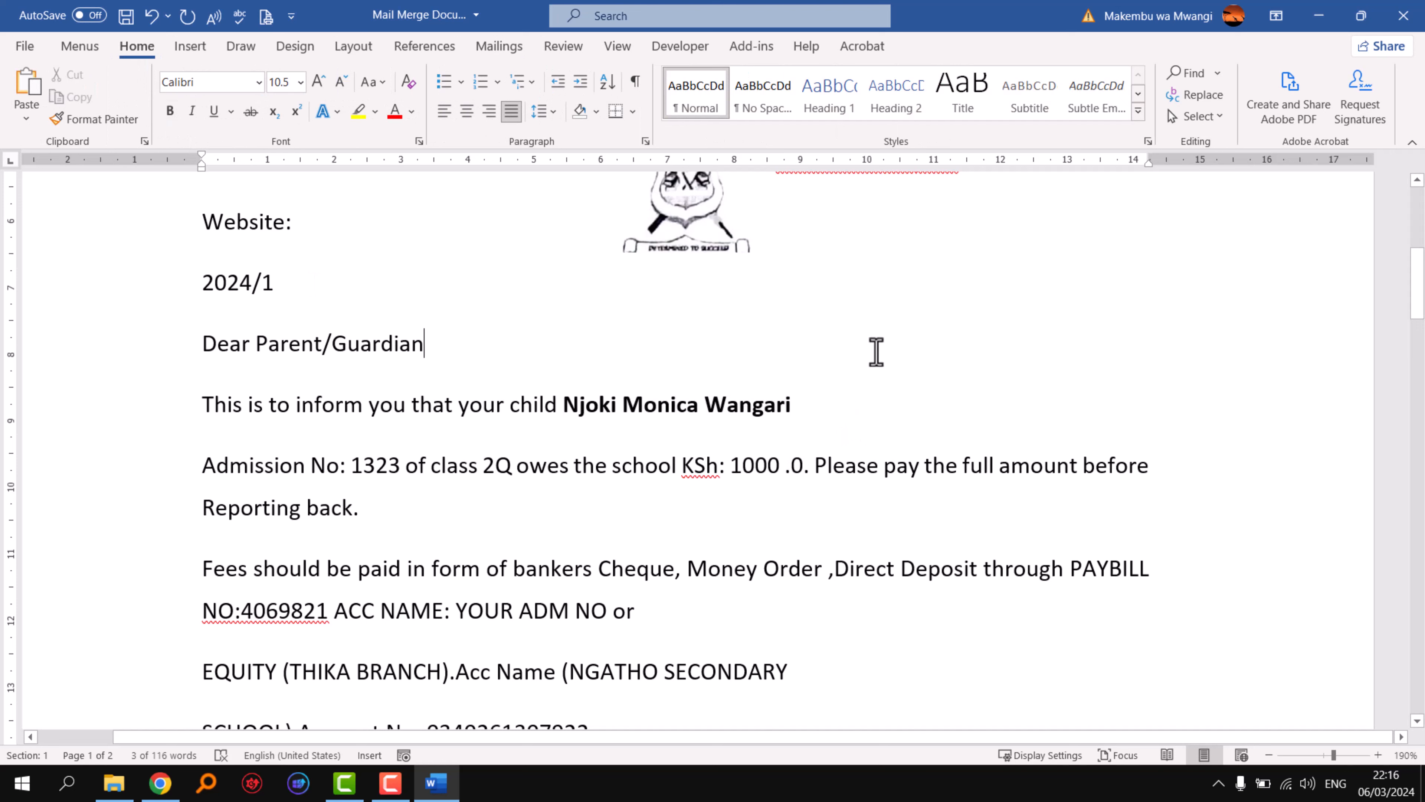
# Step: On record 3, make the merged admission number, class and amount including ".0." bold, and remove the space before ".0"
pyautogui.click(497, 49)
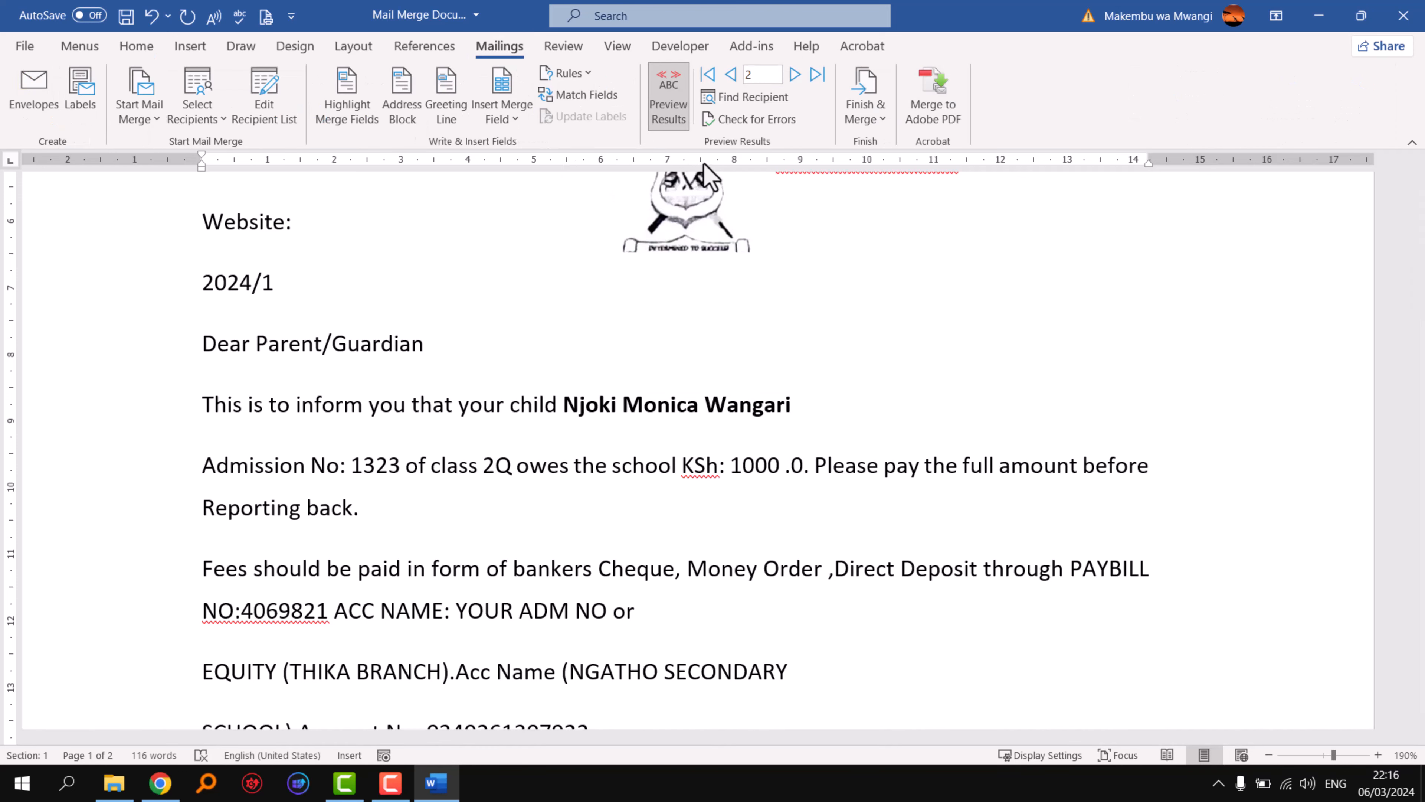
pyautogui.click(795, 76)
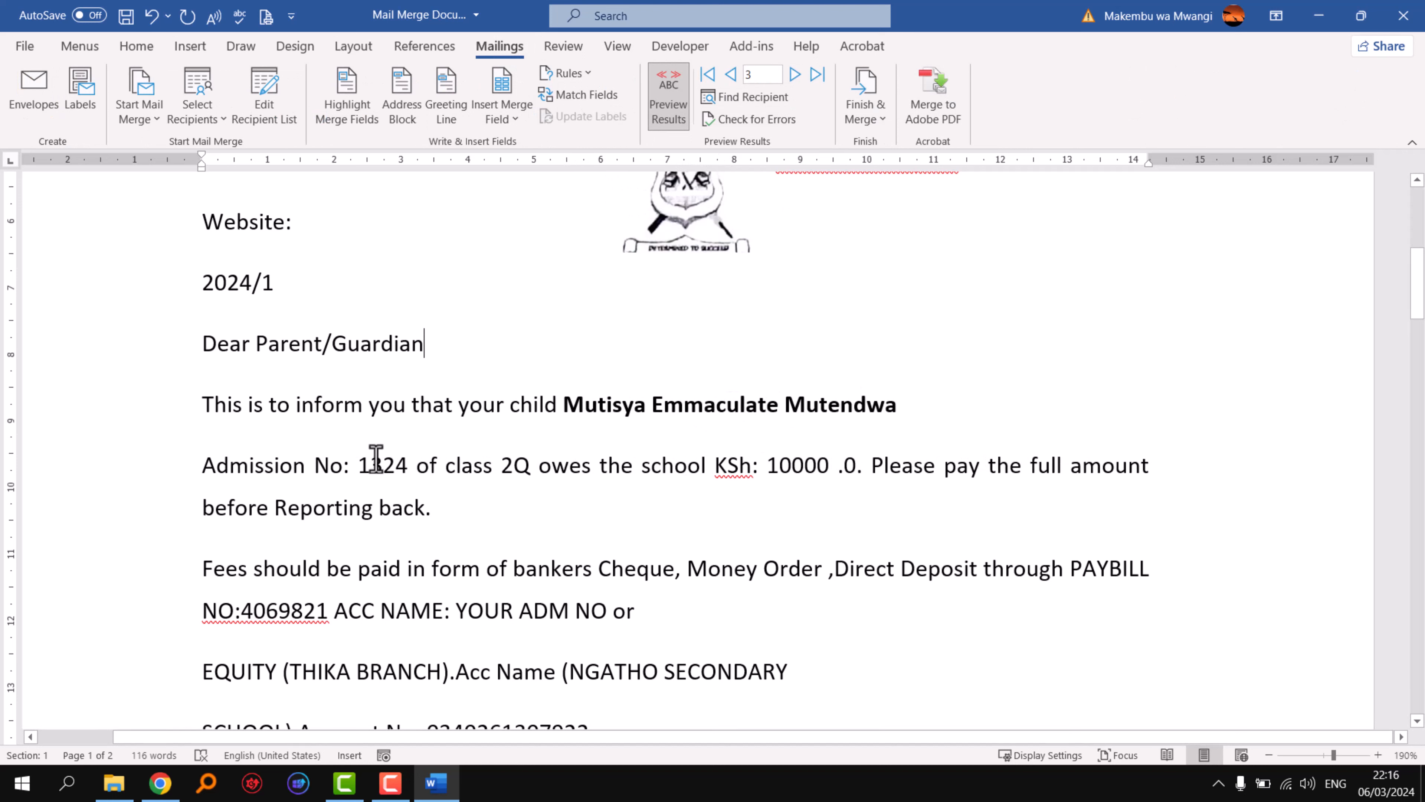
pyautogui.moveTo(357, 467); pyautogui.dragTo(418, 469)
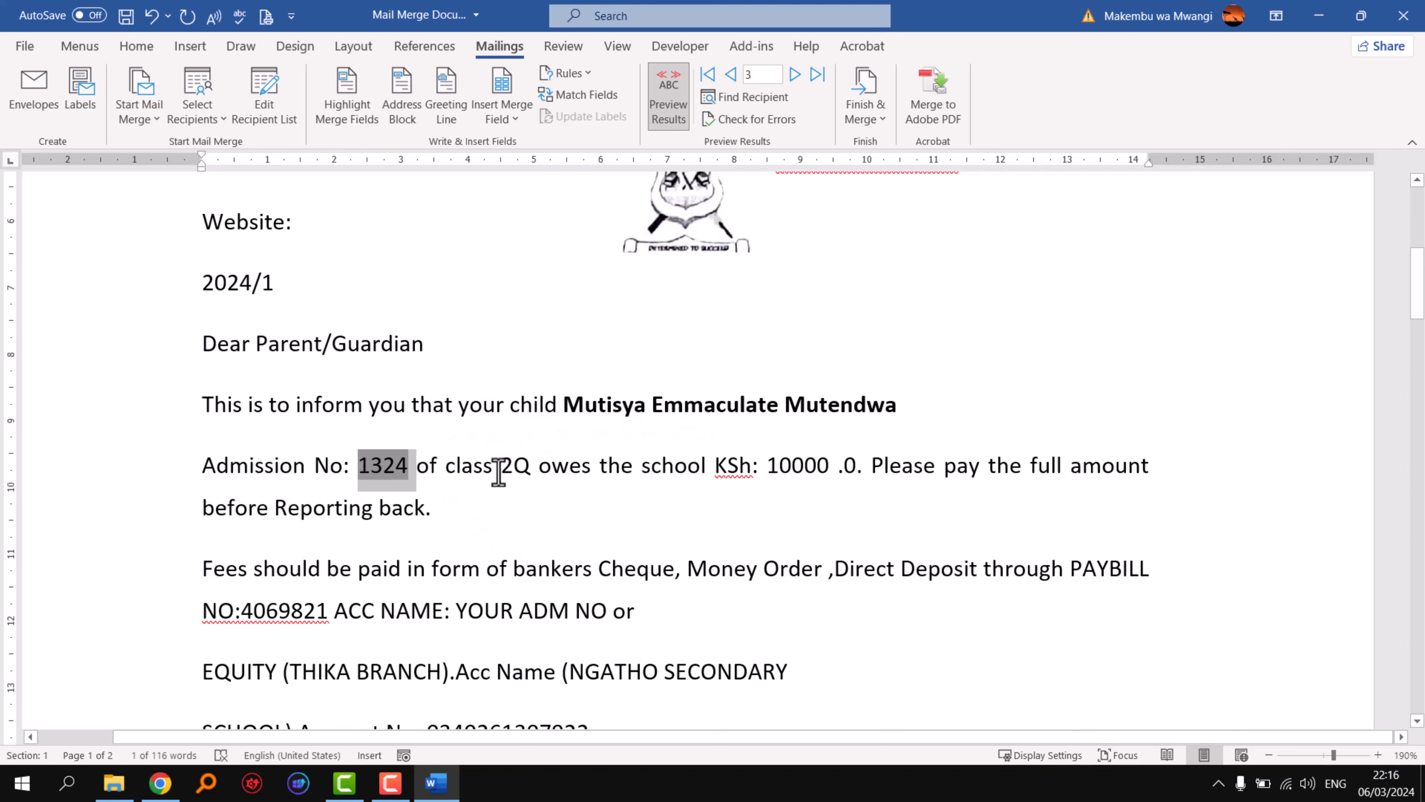
pyautogui.moveTo(502, 465); pyautogui.dragTo(528, 470)
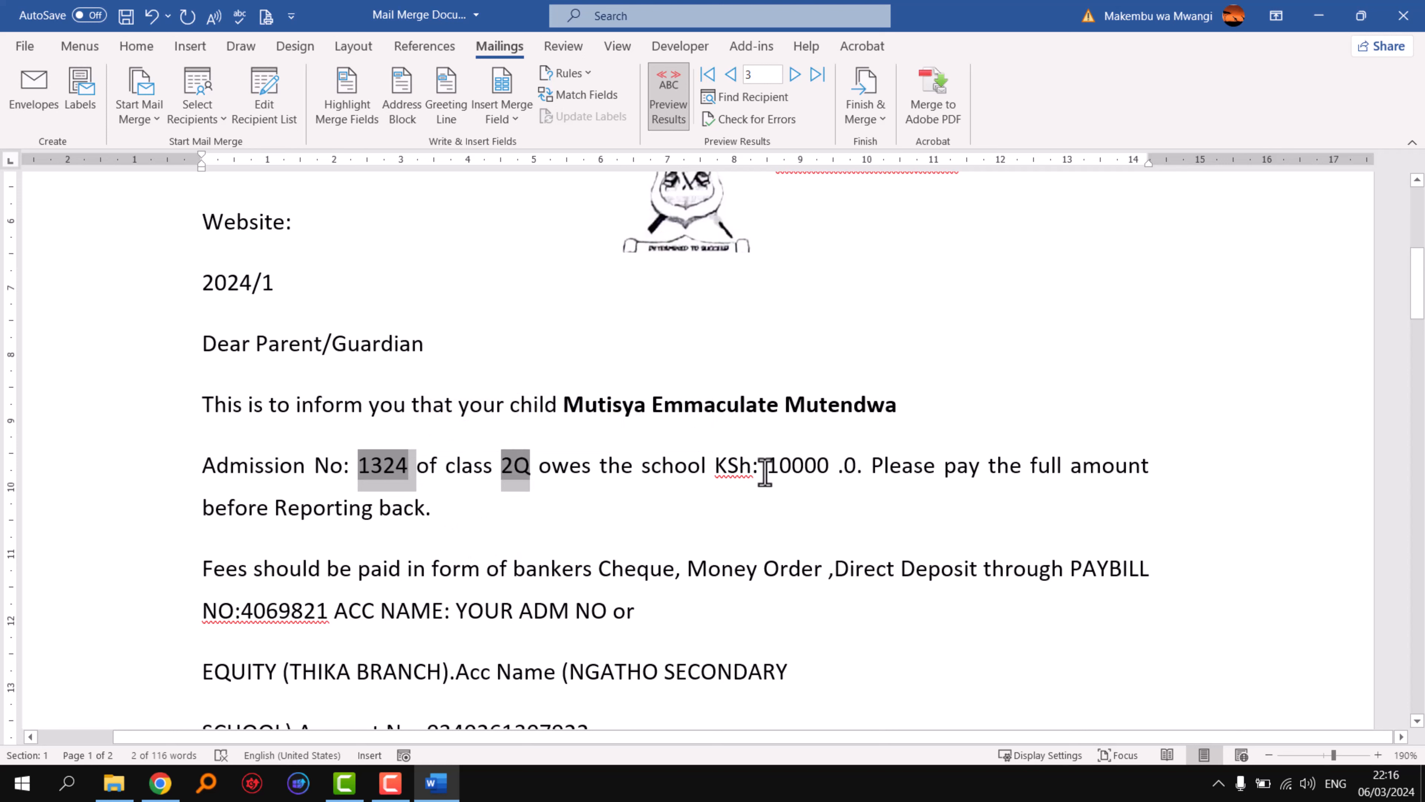
pyautogui.moveTo(765, 471); pyautogui.dragTo(859, 474)
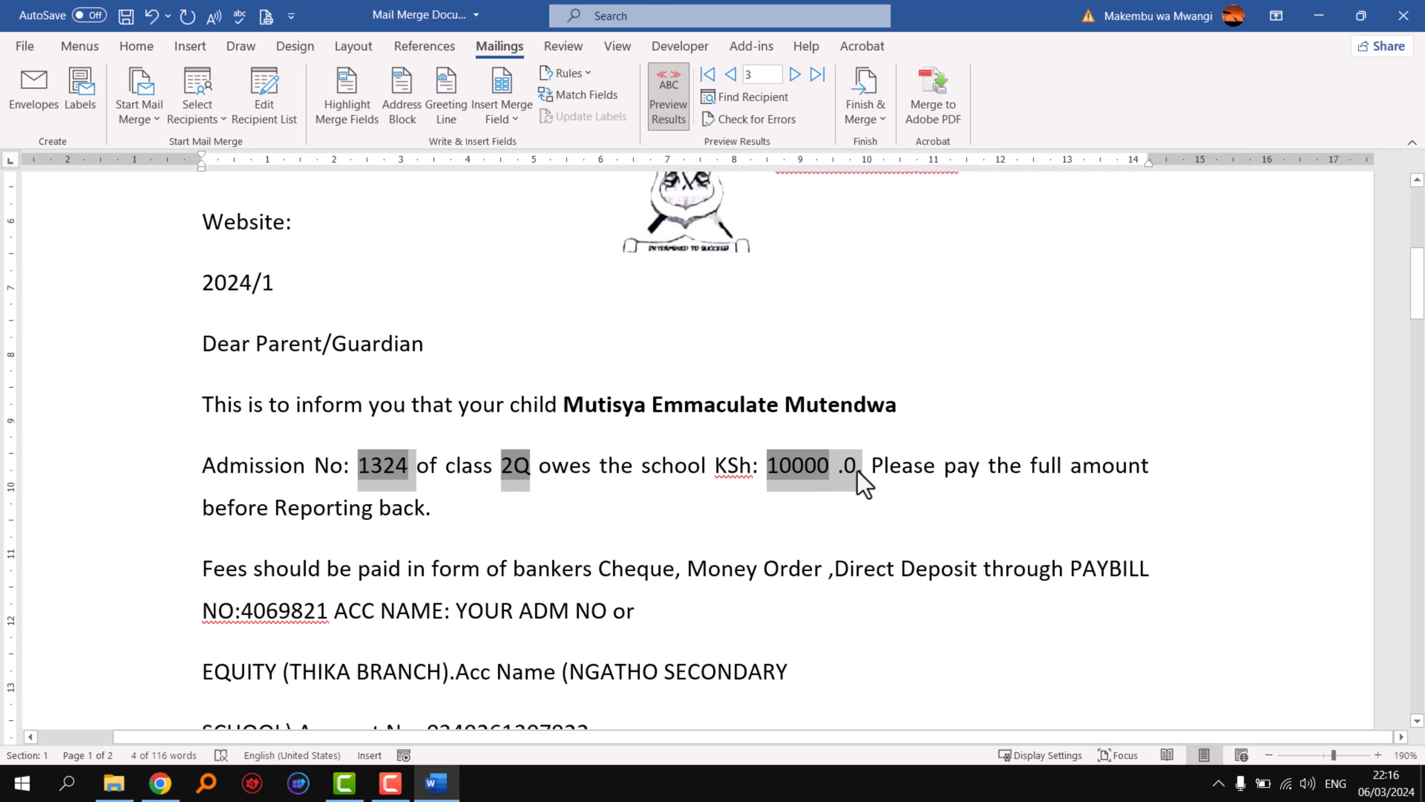
pyautogui.click(145, 50)
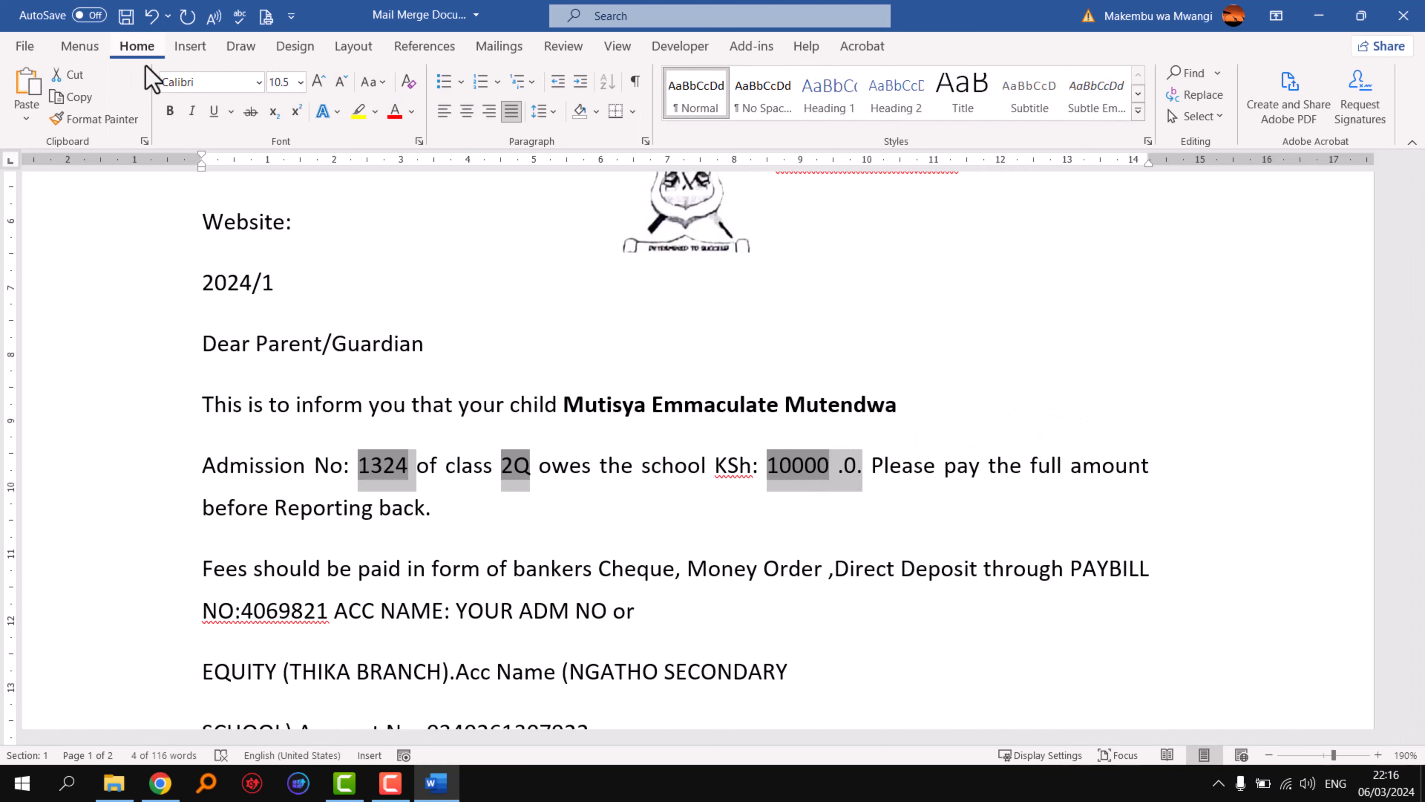
pyautogui.click(168, 111)
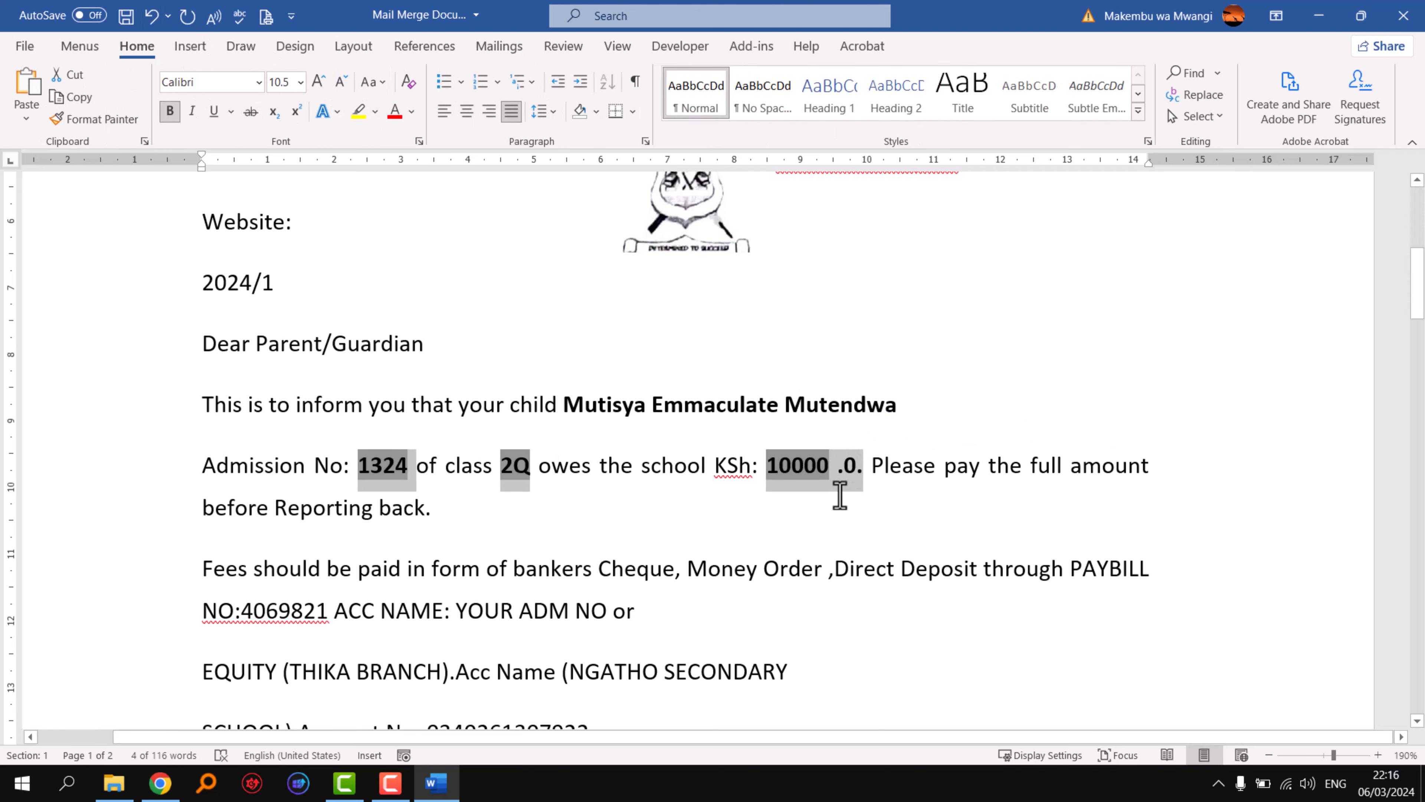
pyautogui.click(837, 468)
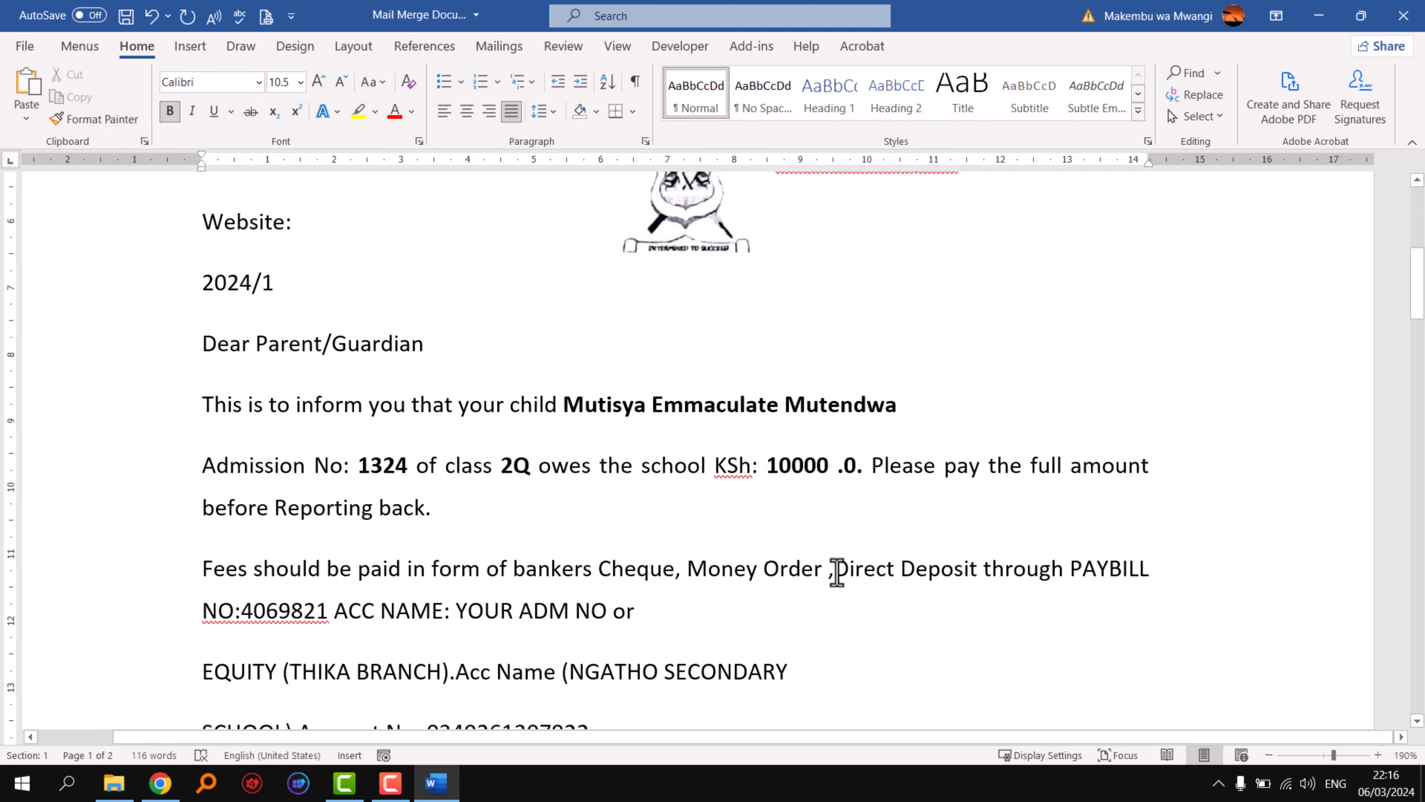
pyautogui.press('BackSpace')
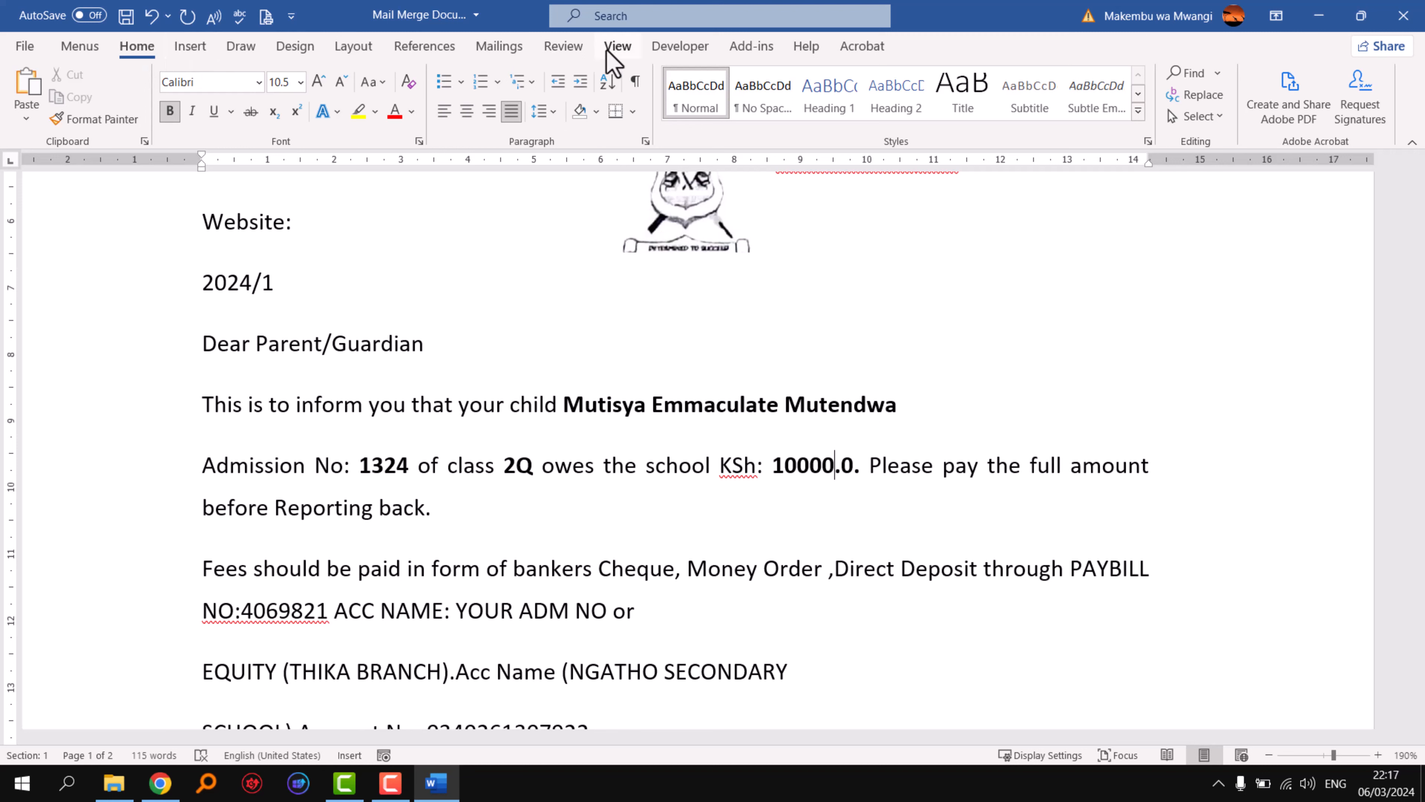
# Step: Page forward through the previewed letters to record 7, jump to the last record, and step back to record 106 to check the merged data
pyautogui.click(495, 49)
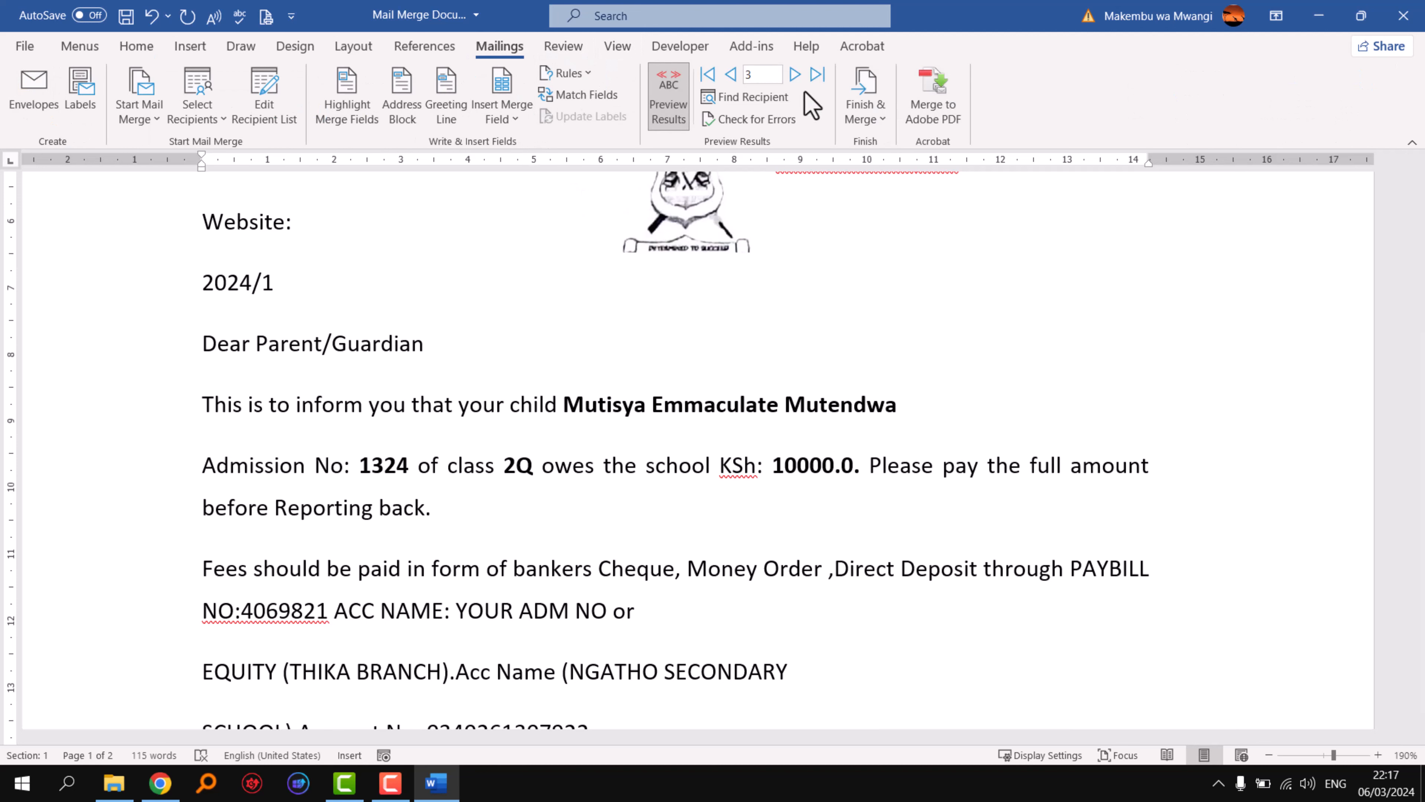
pyautogui.click(794, 74)
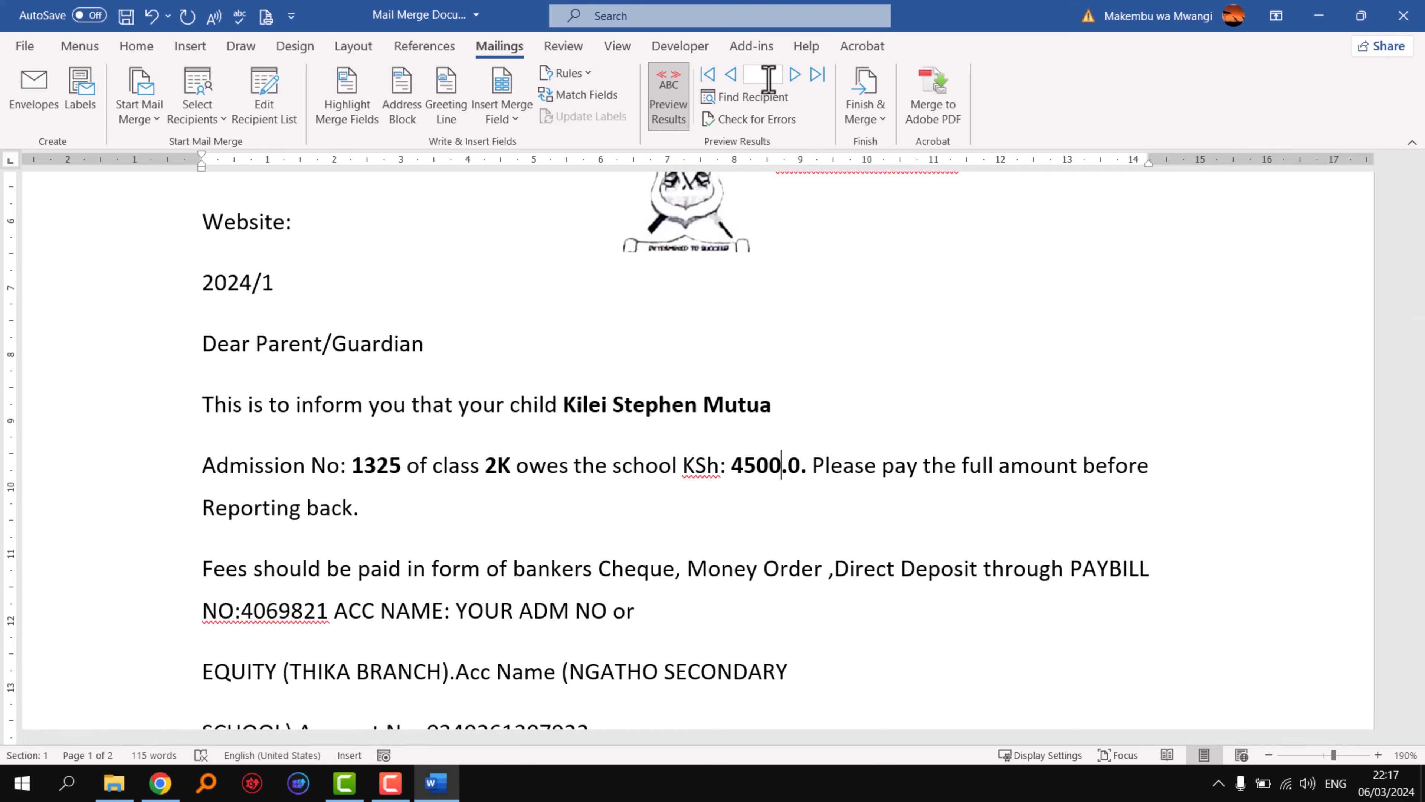
pyautogui.click(795, 73)
pyautogui.click(795, 75)
pyautogui.click(795, 75)
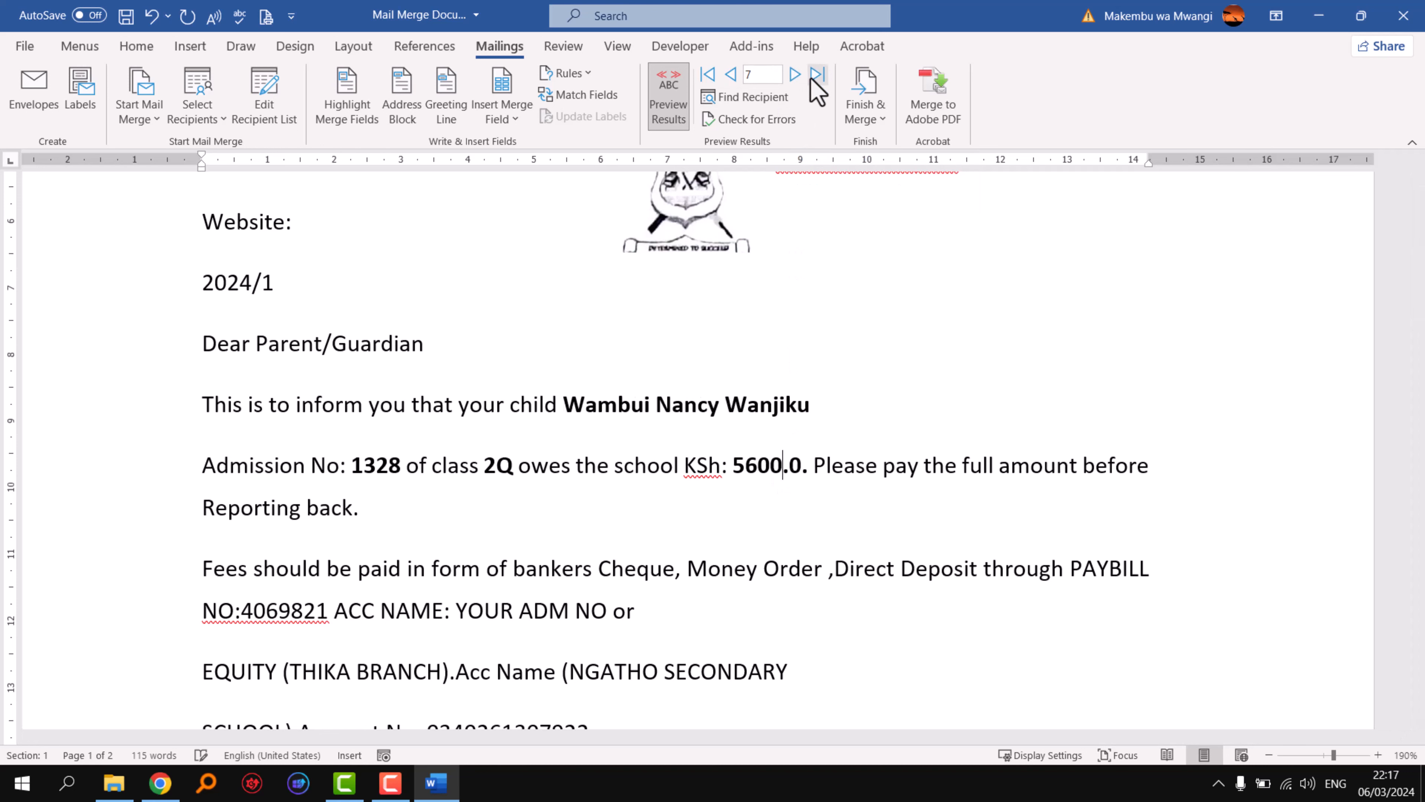
pyautogui.click(817, 76)
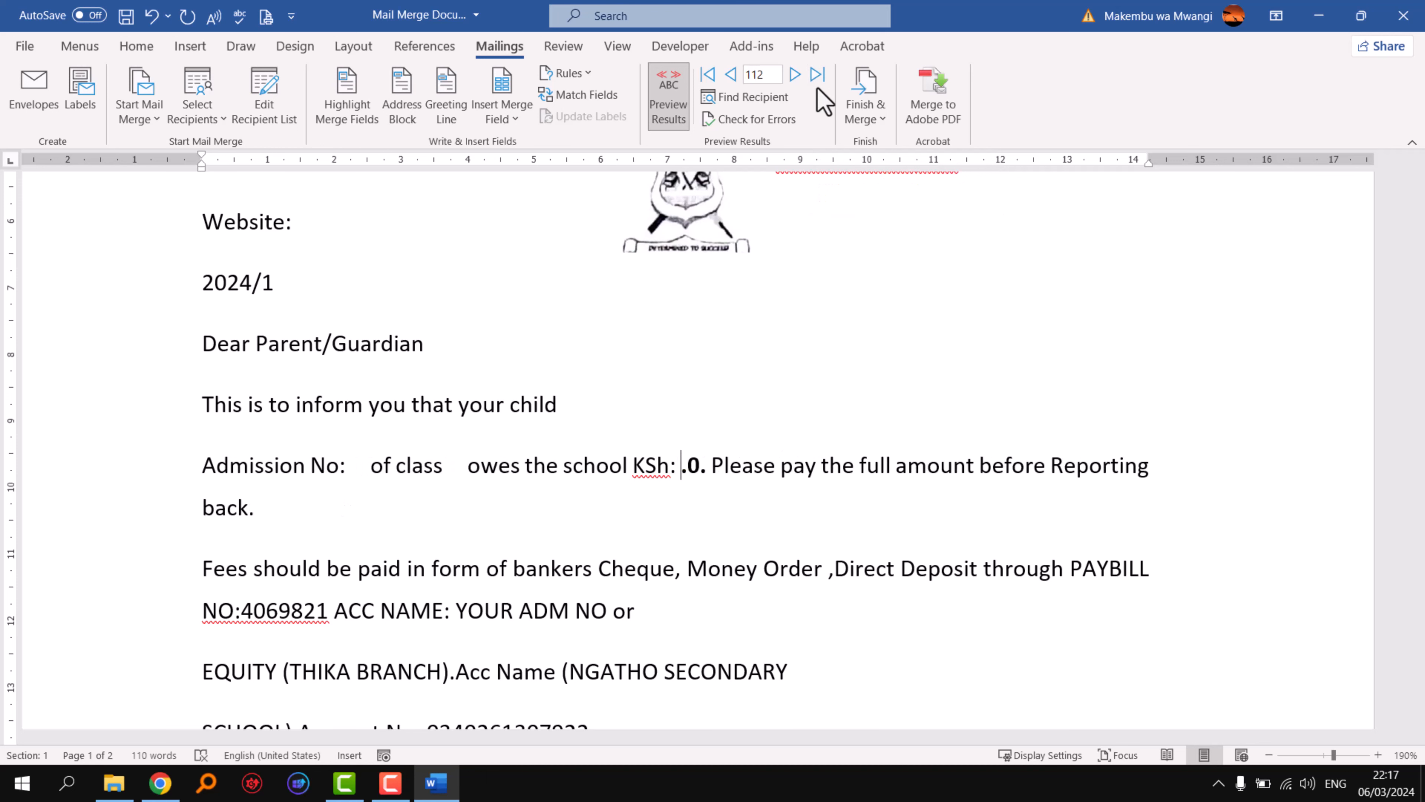
pyautogui.click(731, 75)
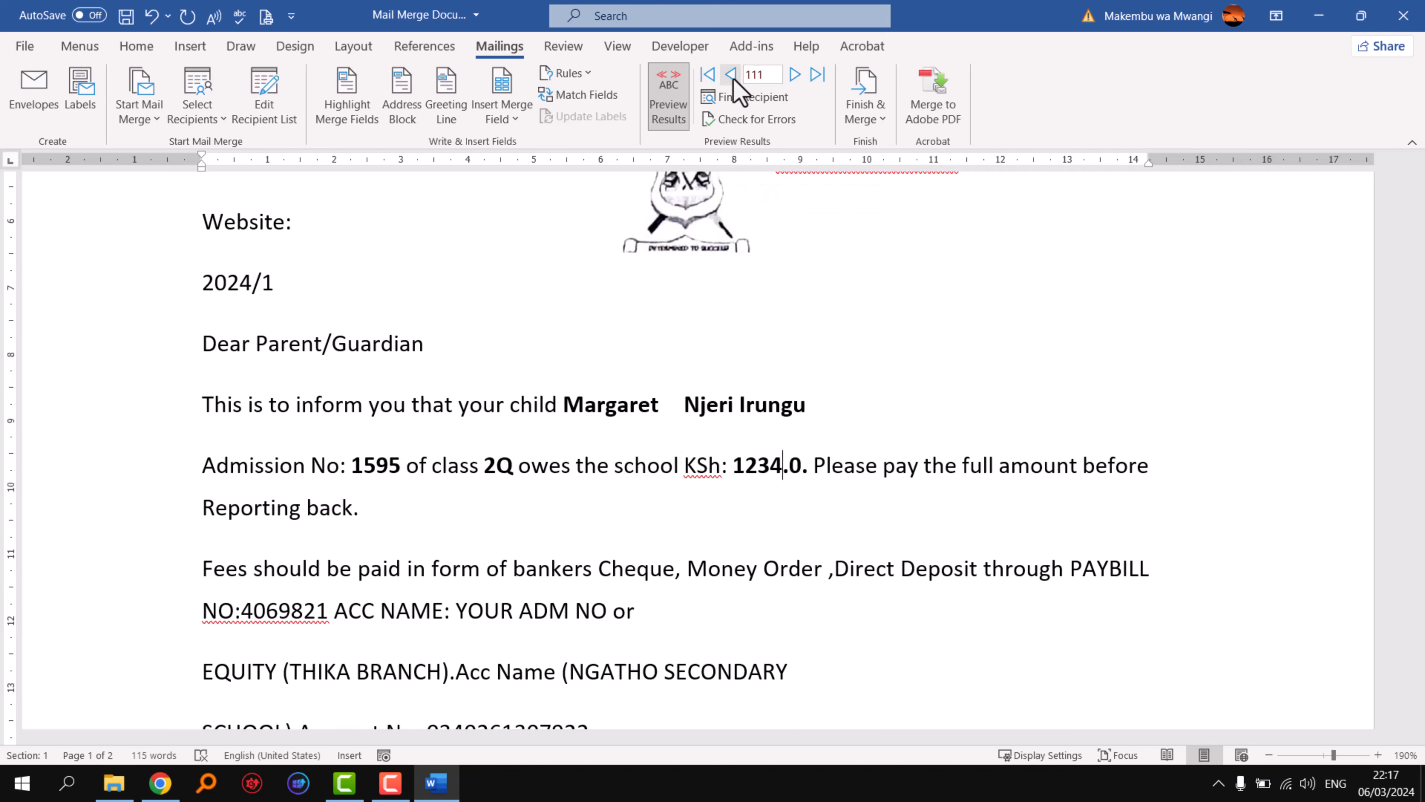
pyautogui.click(731, 75)
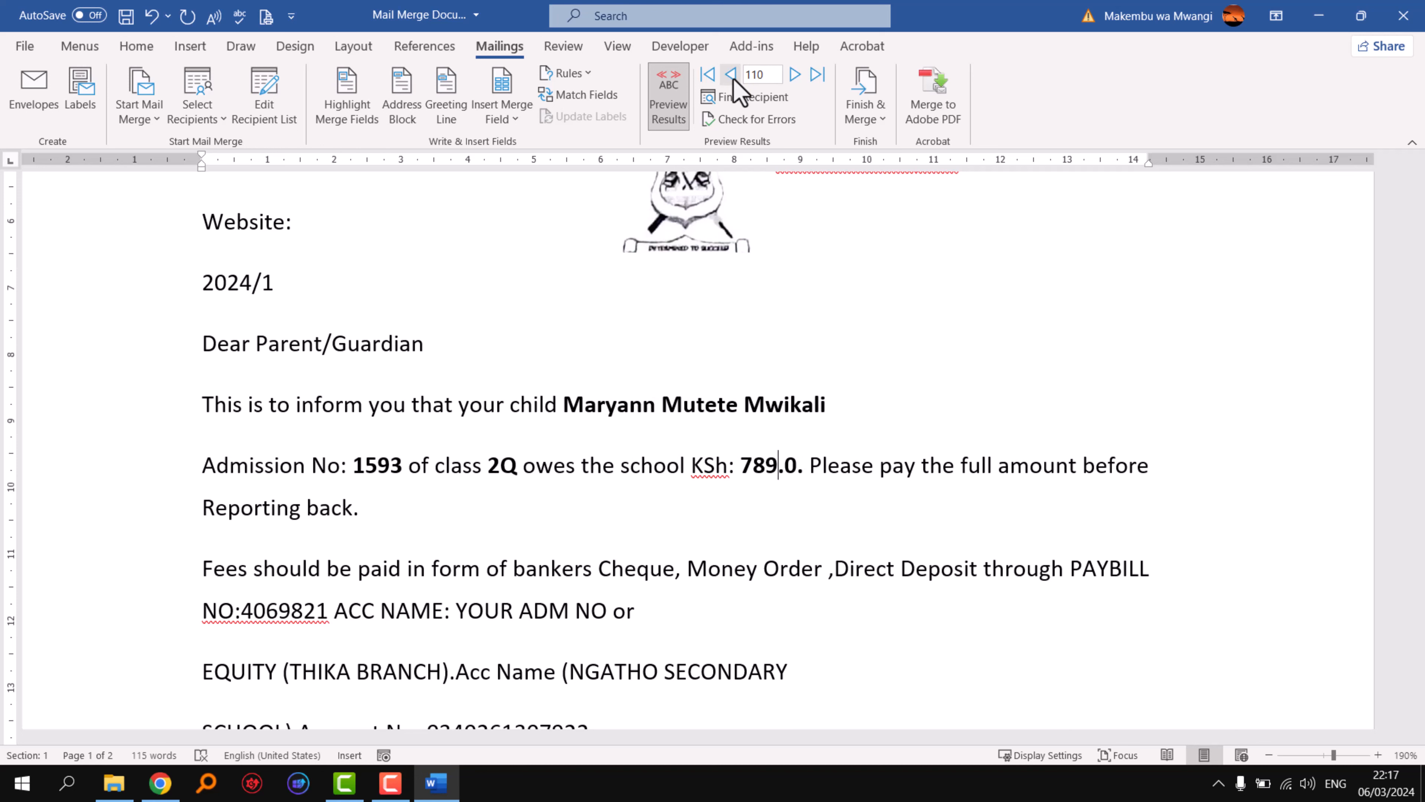
pyautogui.click(731, 75)
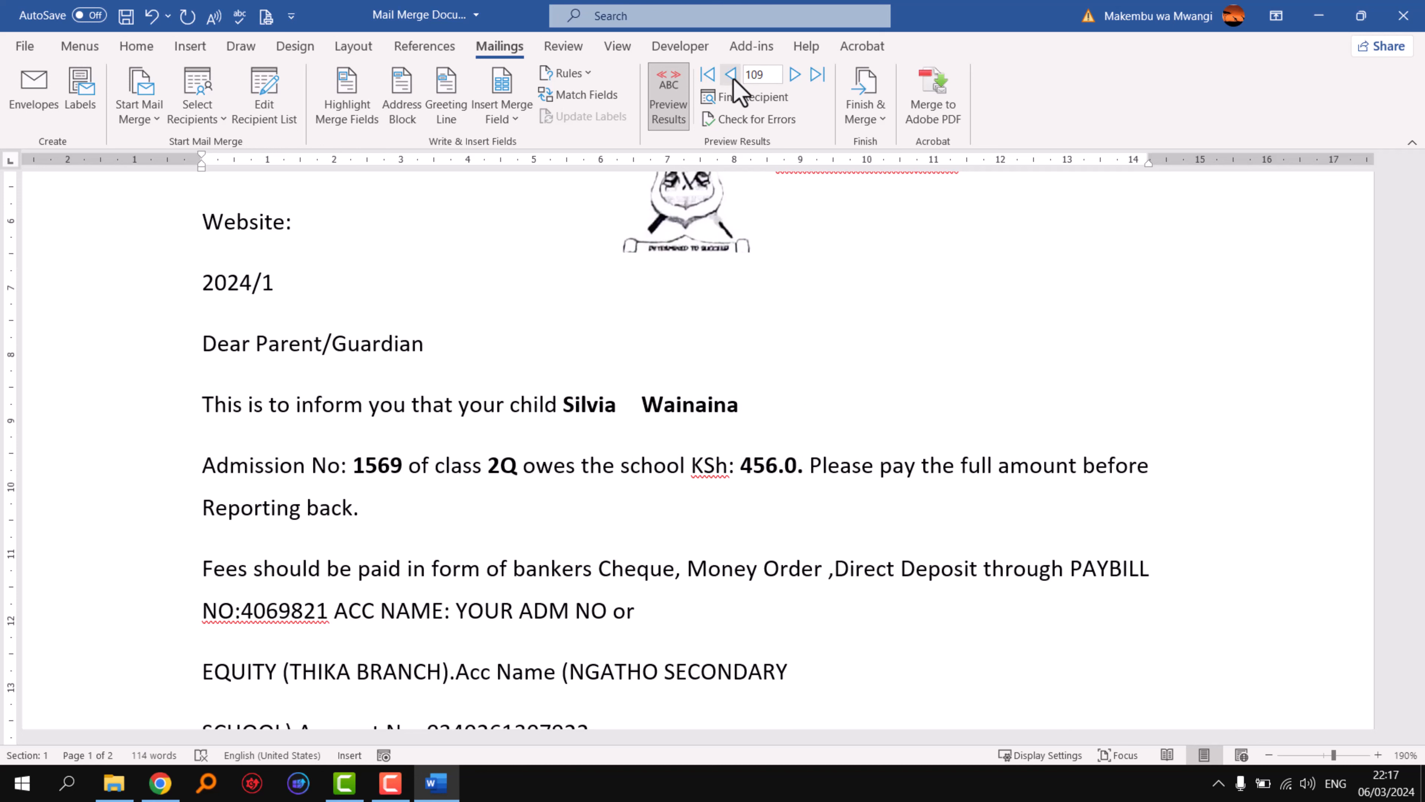
pyautogui.click(731, 75)
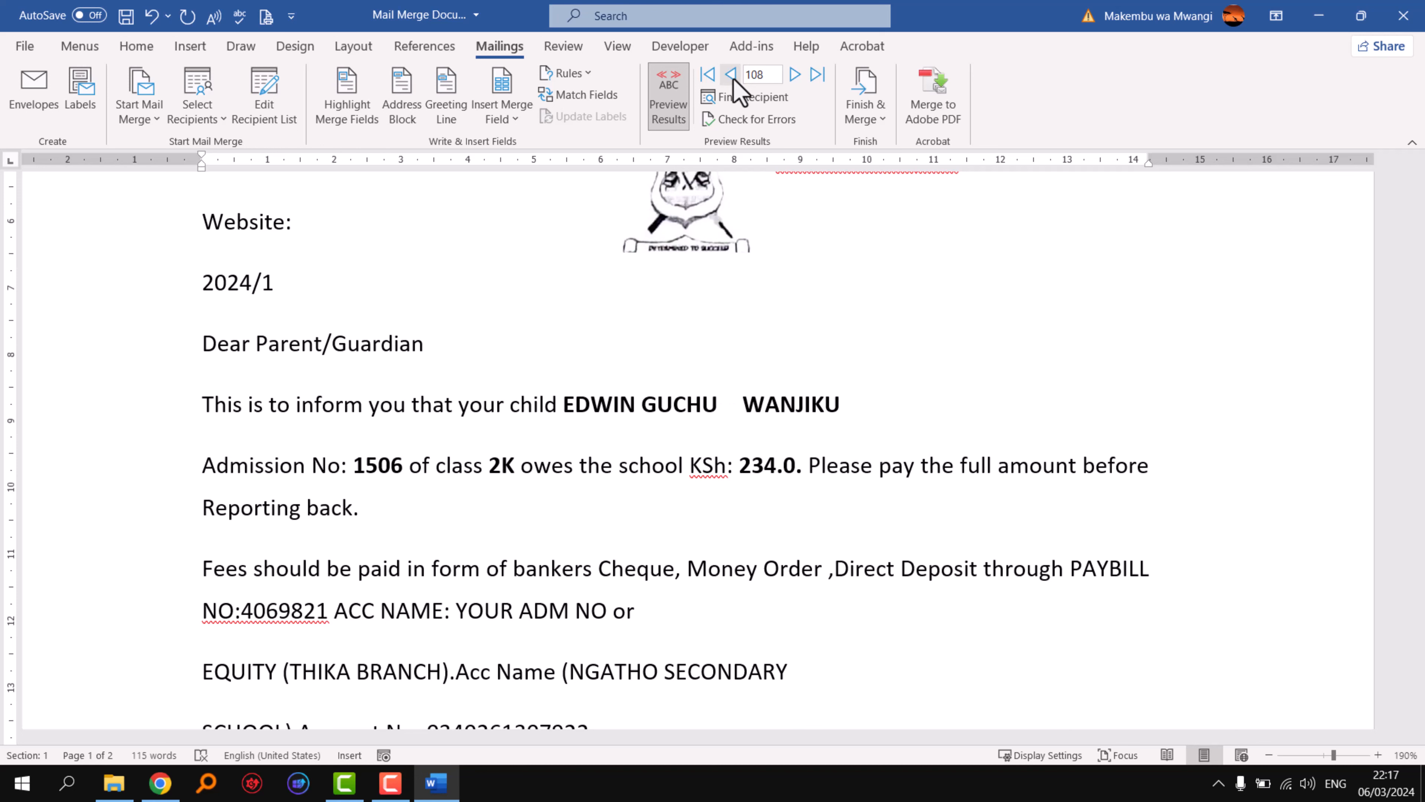
pyautogui.click(731, 75)
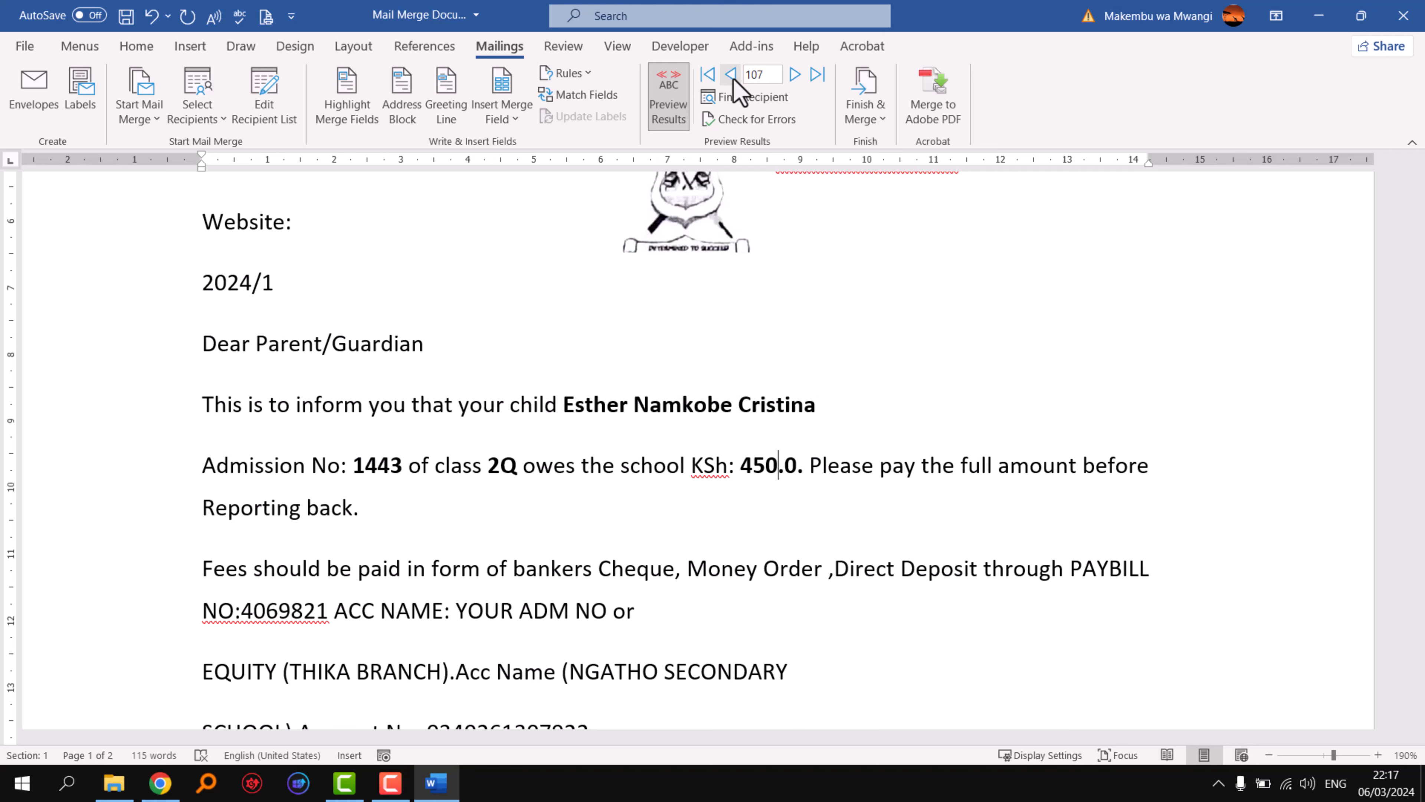
pyautogui.click(731, 75)
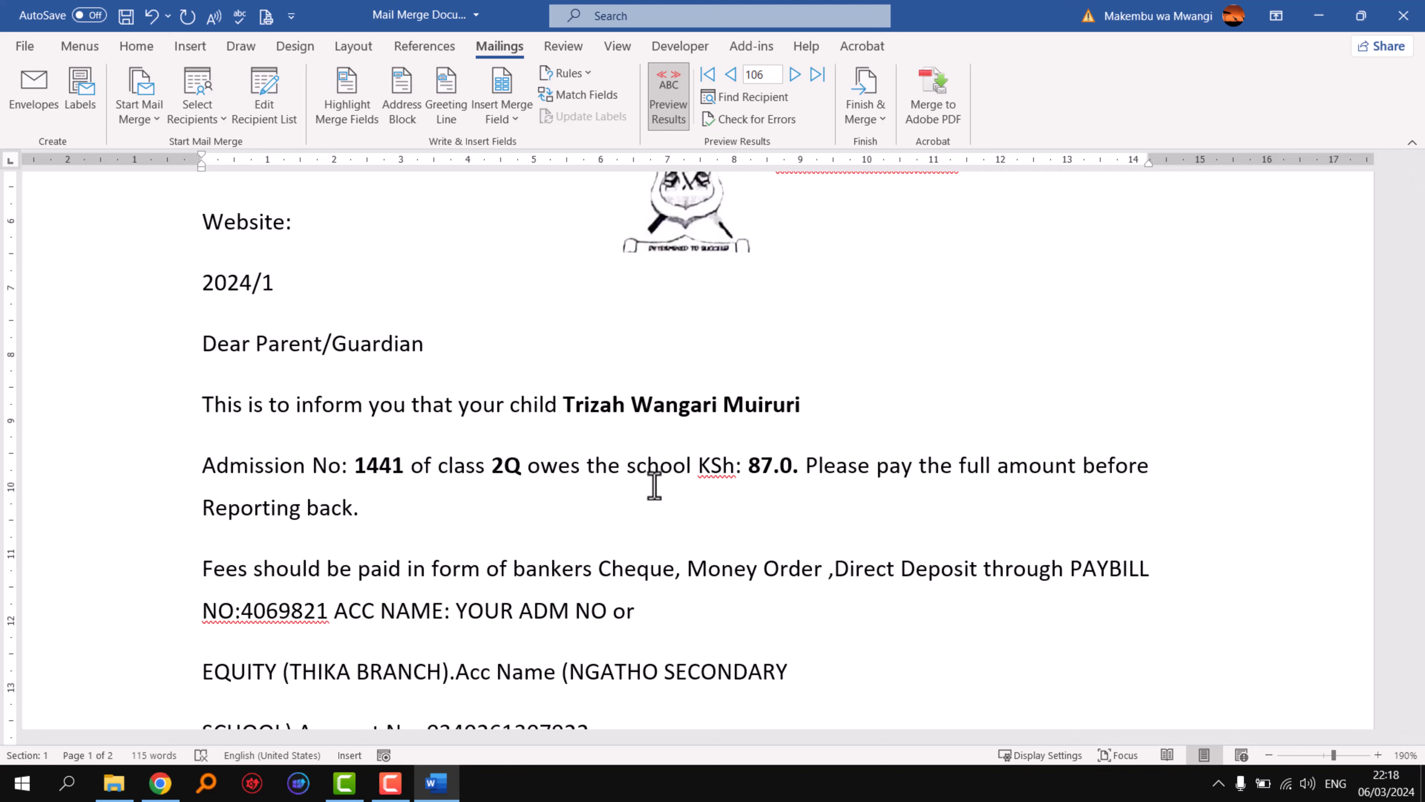
# Step: Finish the merge by sending all records to the printer
pyautogui.click(868, 111)
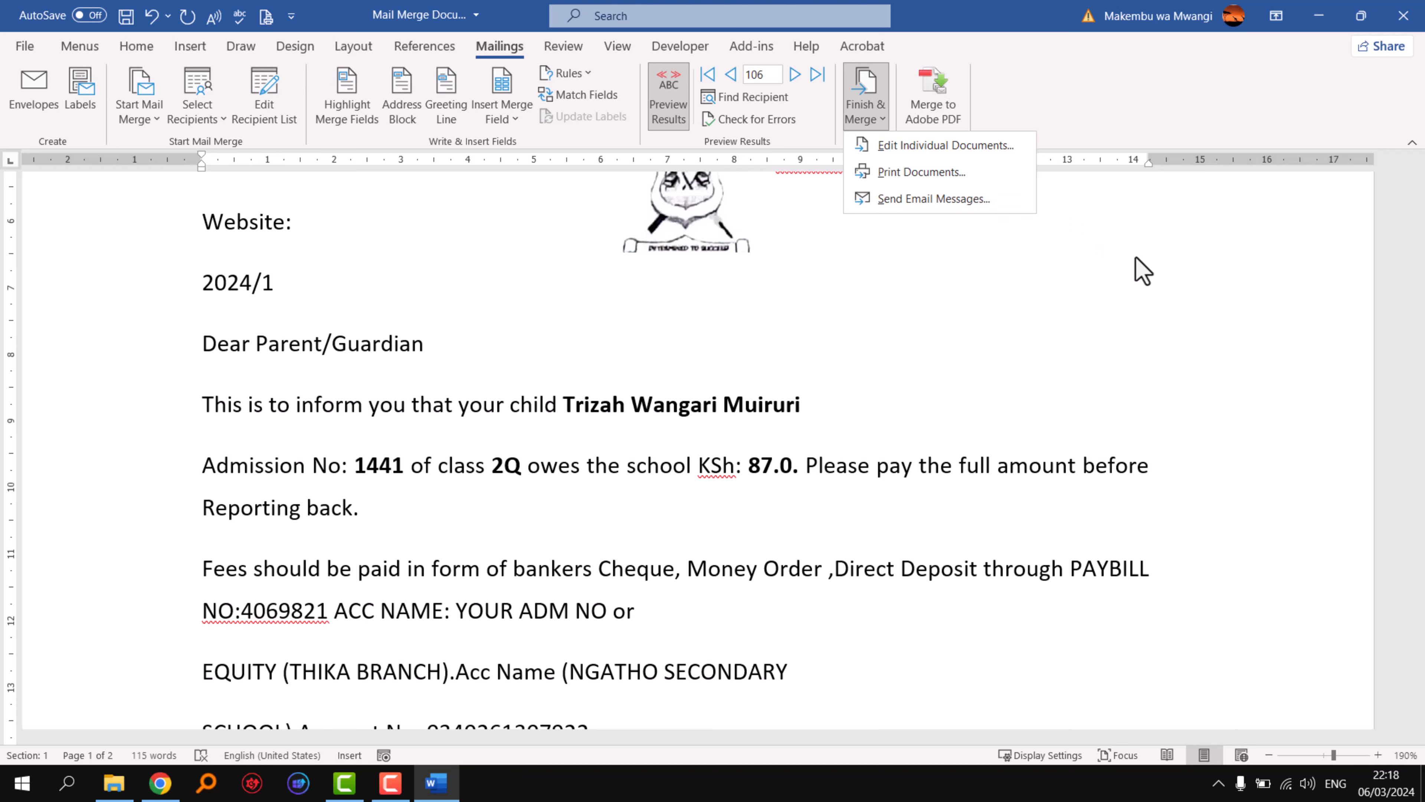
pyautogui.click(925, 173)
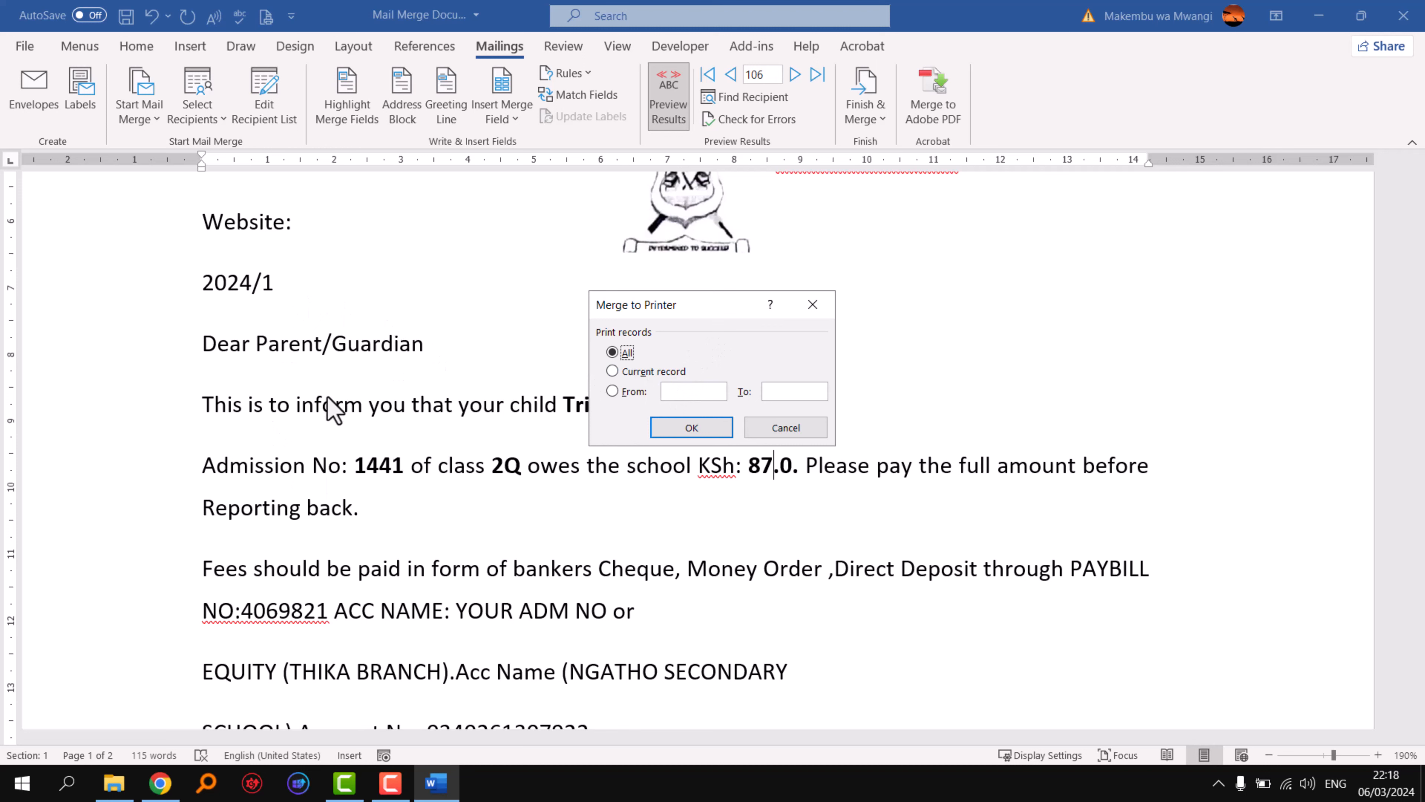
pyautogui.click(679, 391)
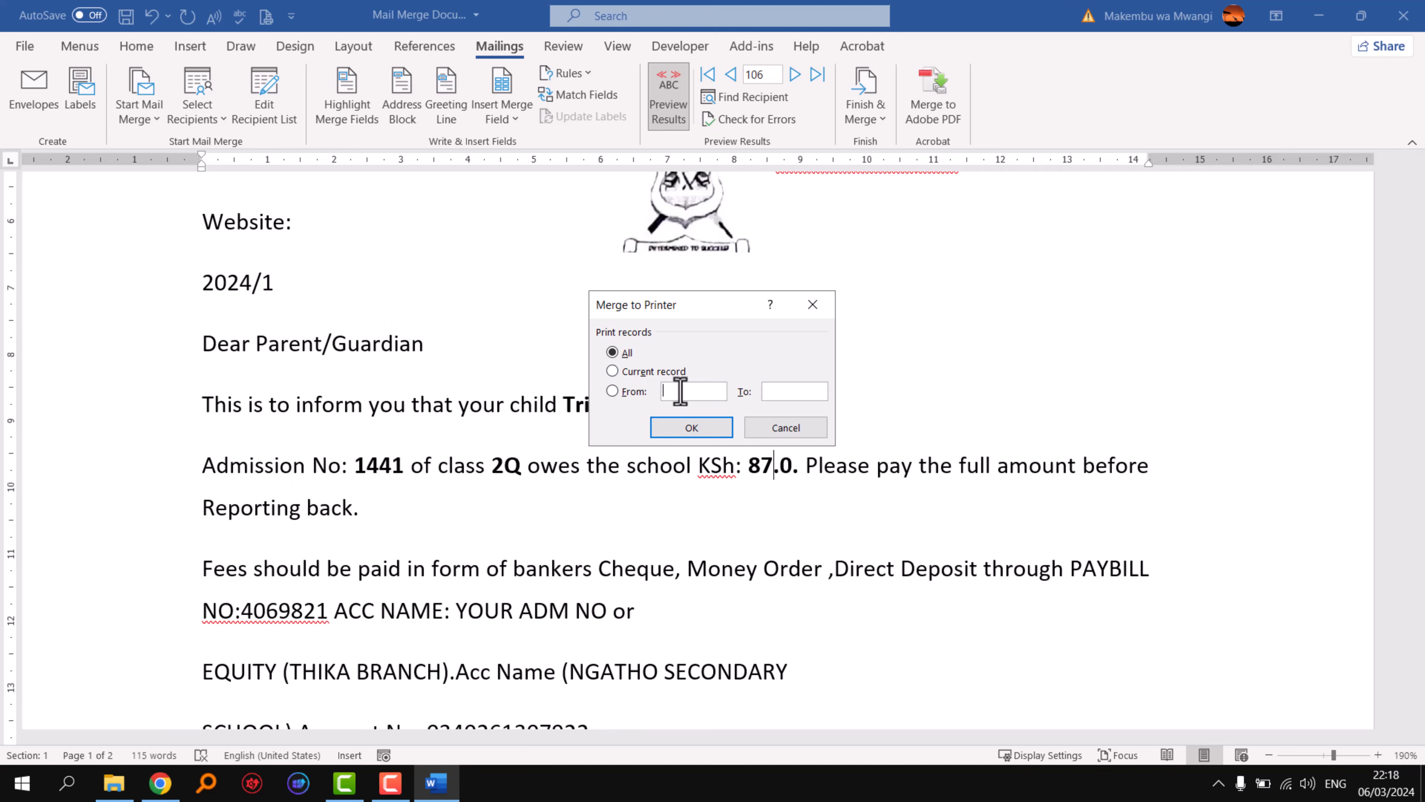
pyautogui.click(801, 391)
pyautogui.click(708, 428)
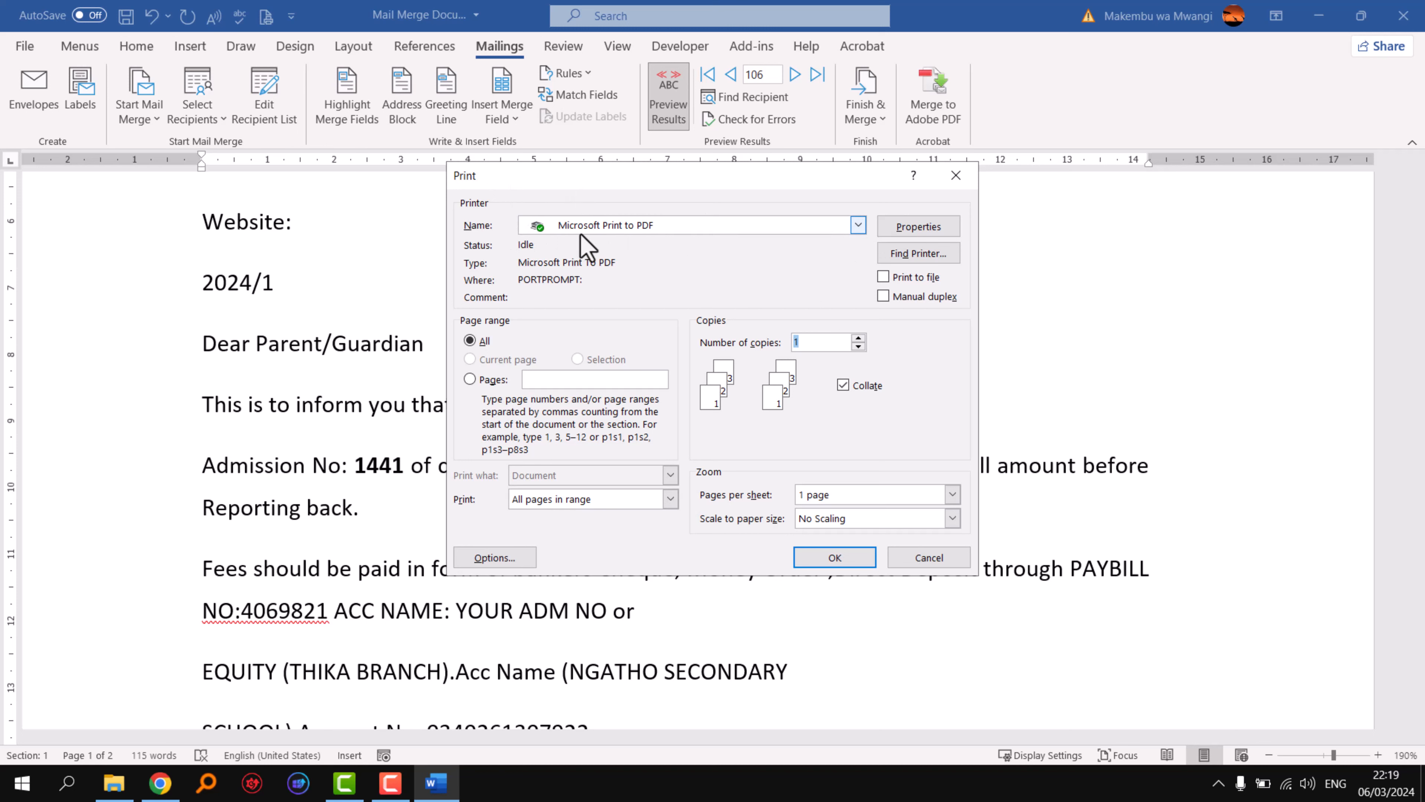
# Step: Choose Microsoft Print to PDF as the printer and start printing the merged letters
pyautogui.click(858, 225)
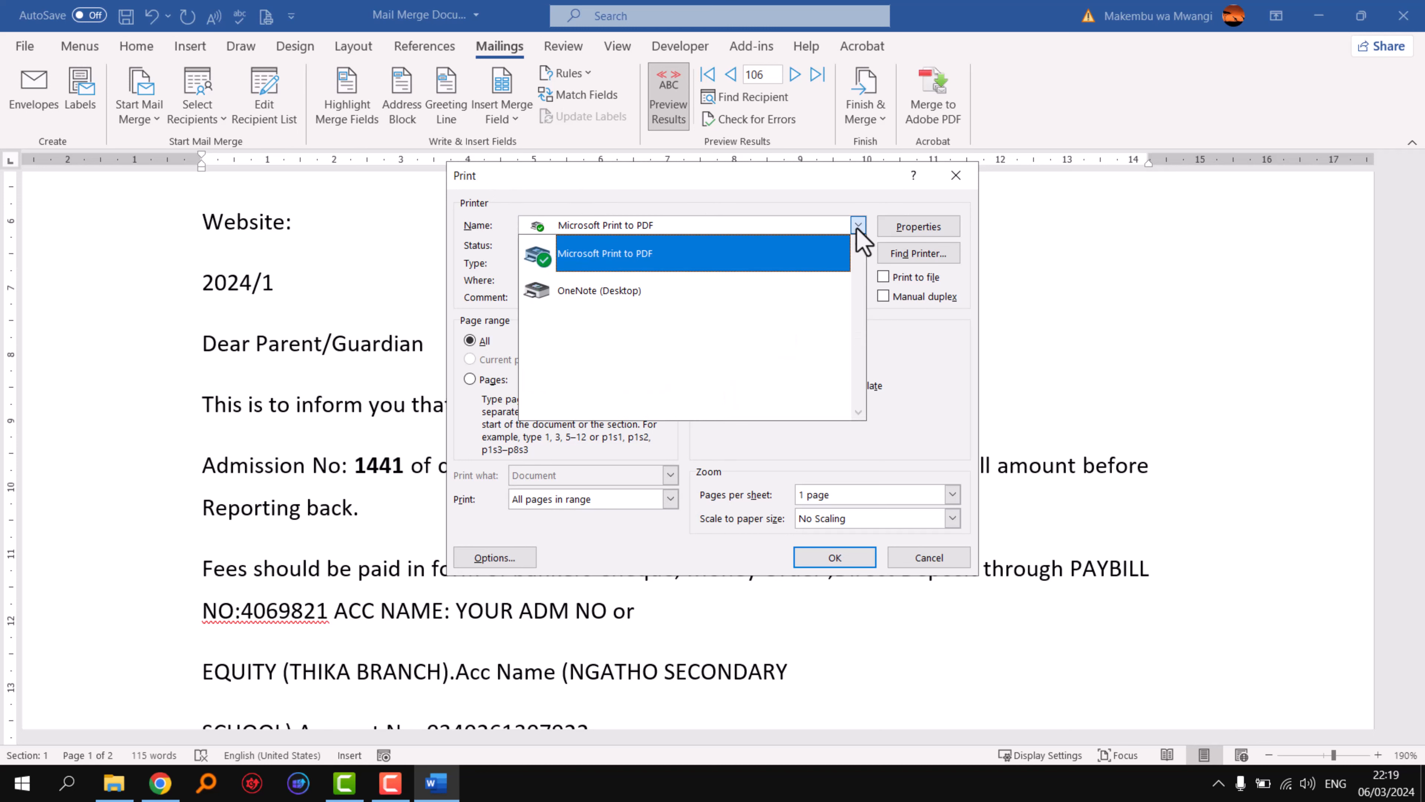
pyautogui.click(600, 264)
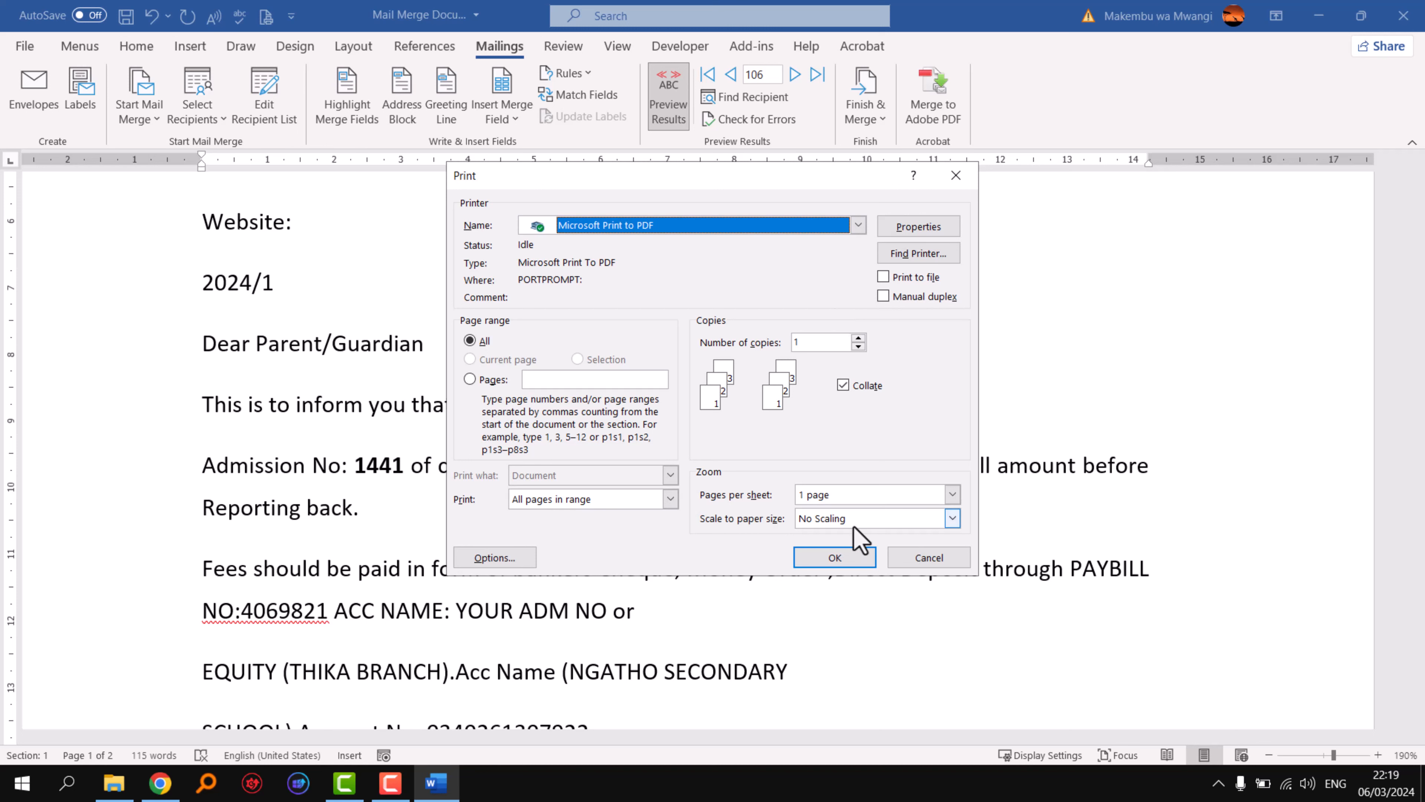
pyautogui.click(836, 557)
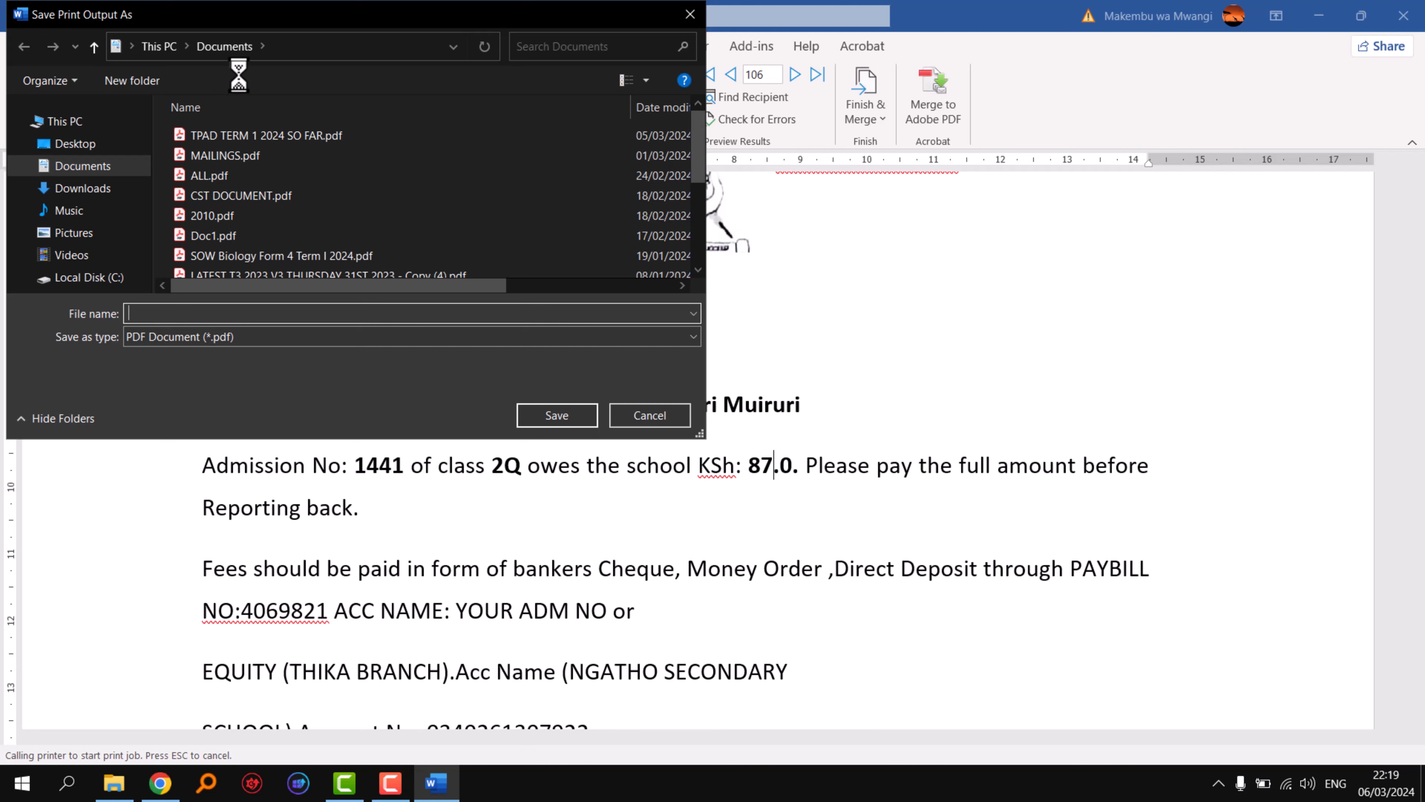
# Step: Save the printed letters as a PDF named FEES NOTES in the MAIL MERGE folder on the Desktop
pyautogui.click(159, 47)
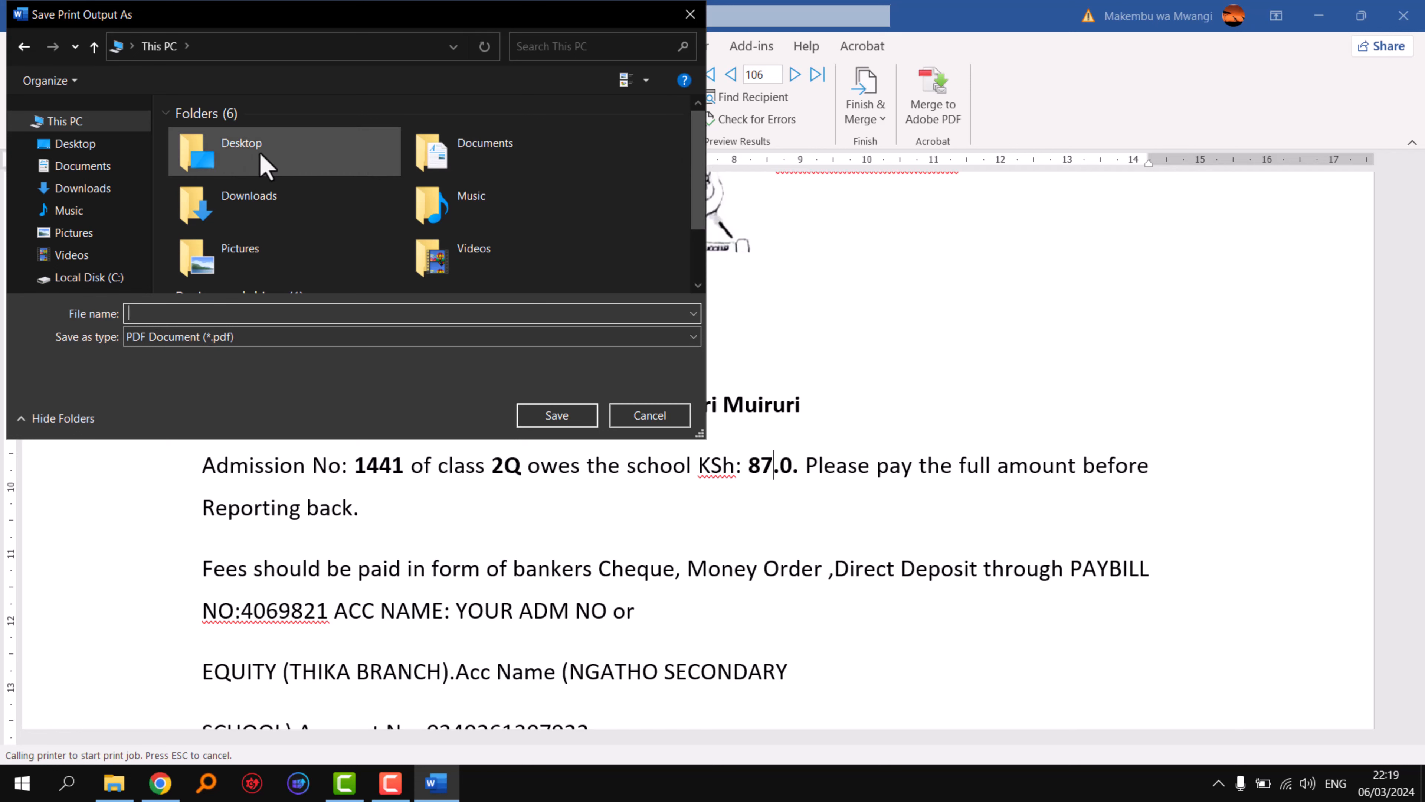
pyautogui.click(111, 144)
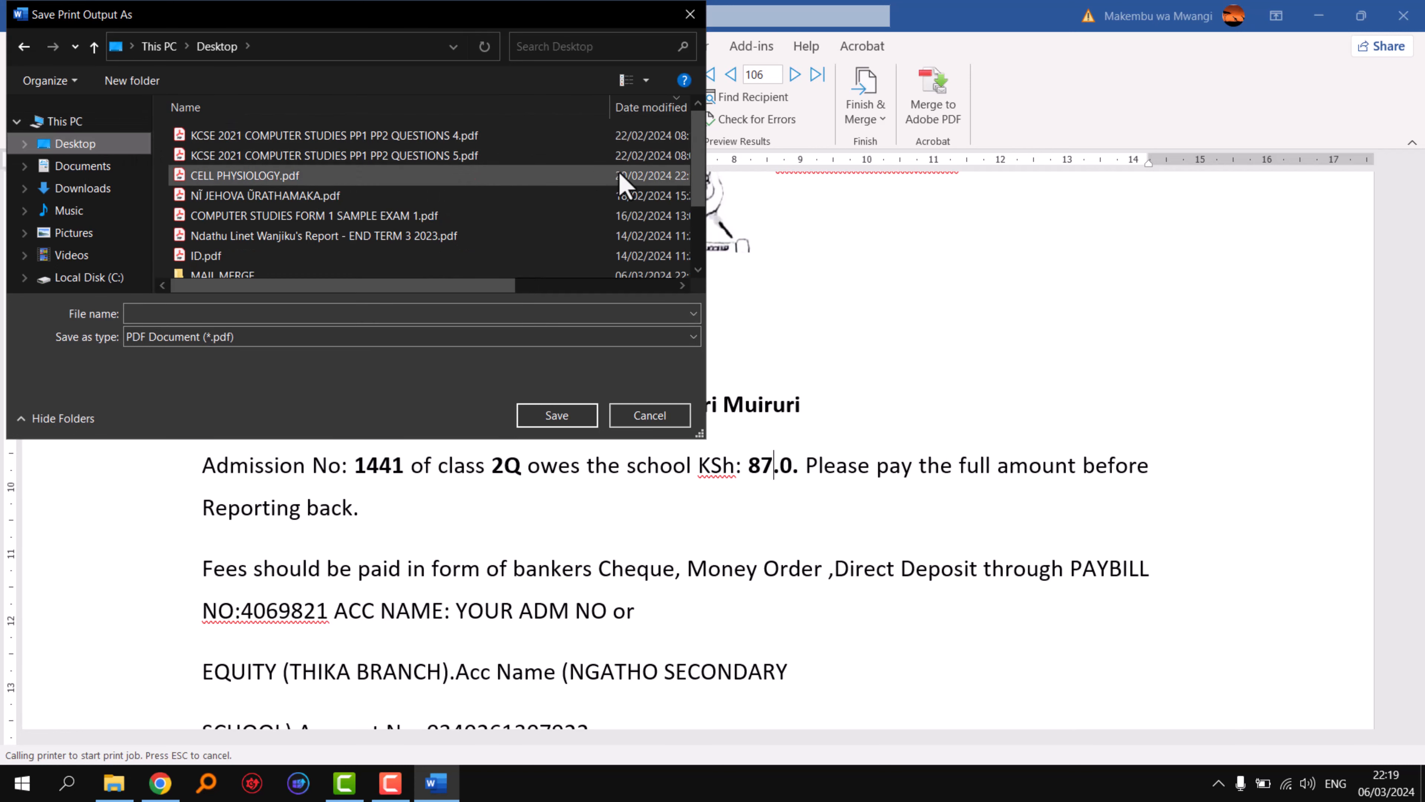
pyautogui.moveTo(699, 185); pyautogui.dragTo(696, 239)
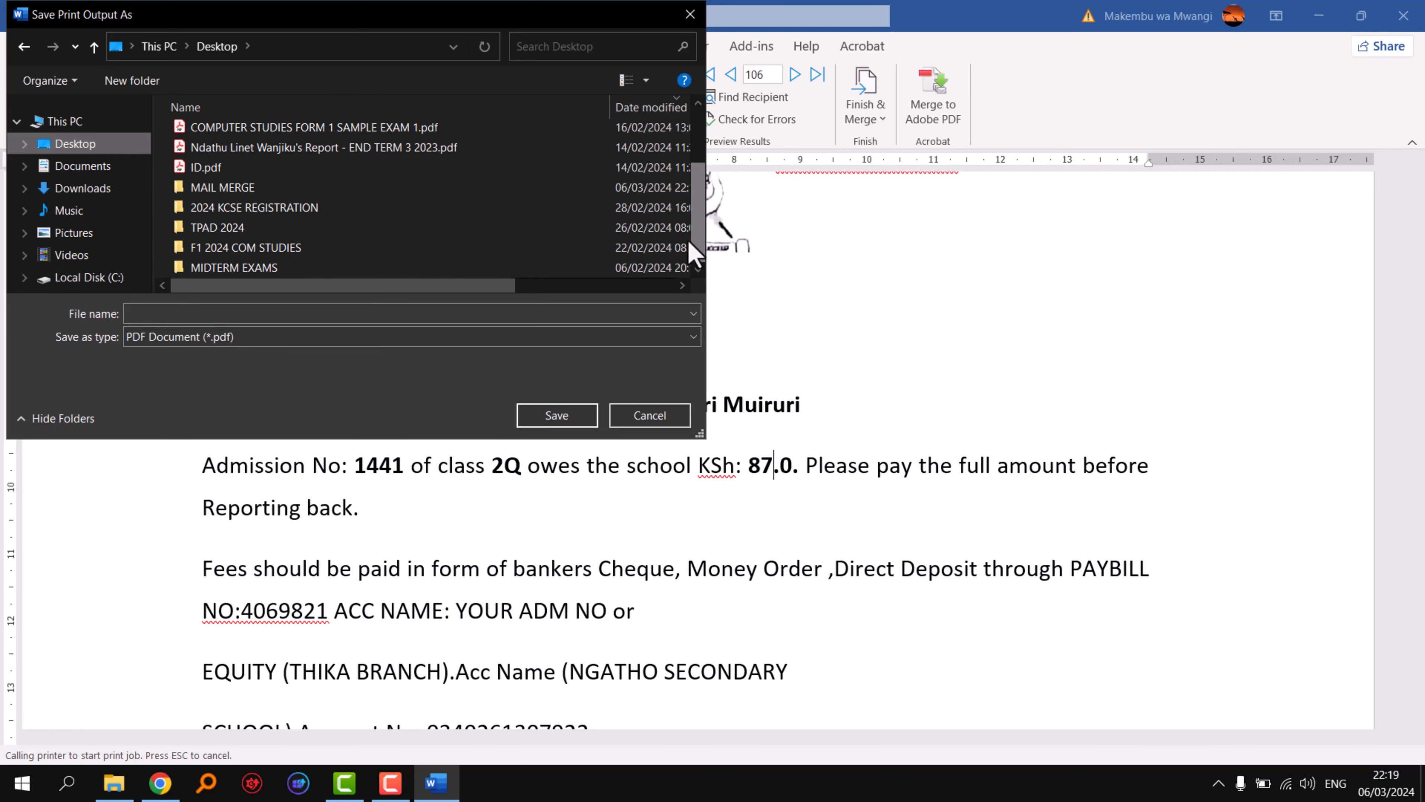
pyautogui.doubleClick(225, 192)
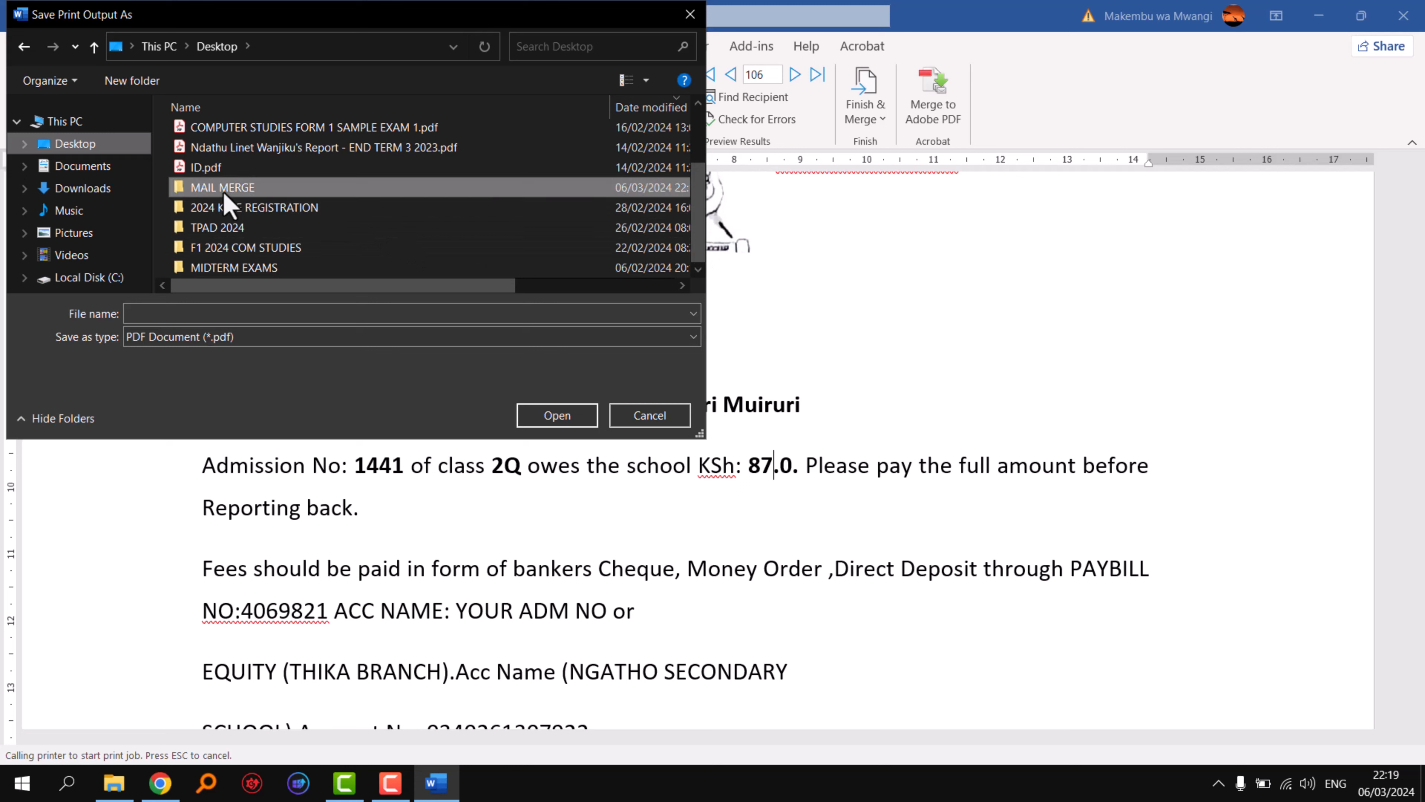
pyautogui.click(207, 313)
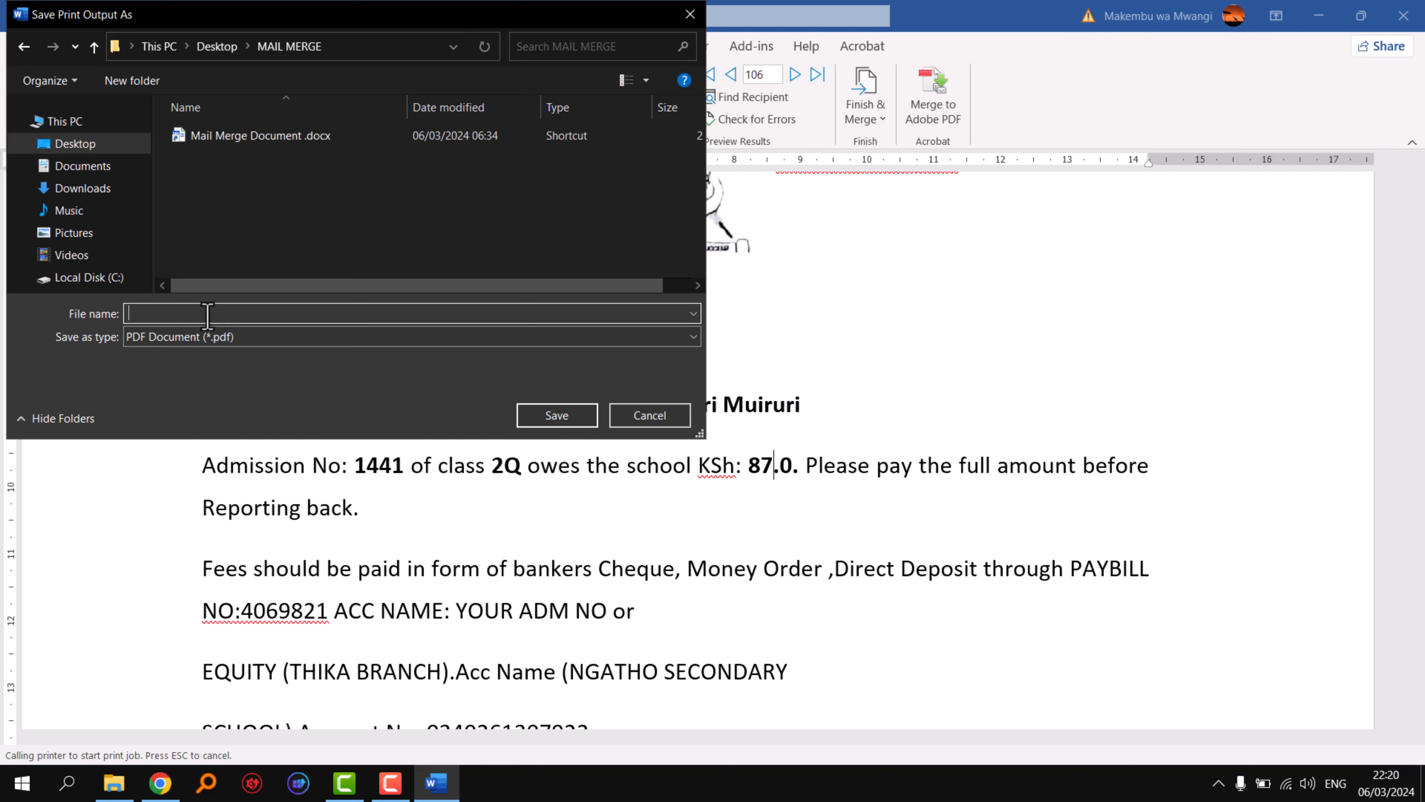
pyautogui.write('F')
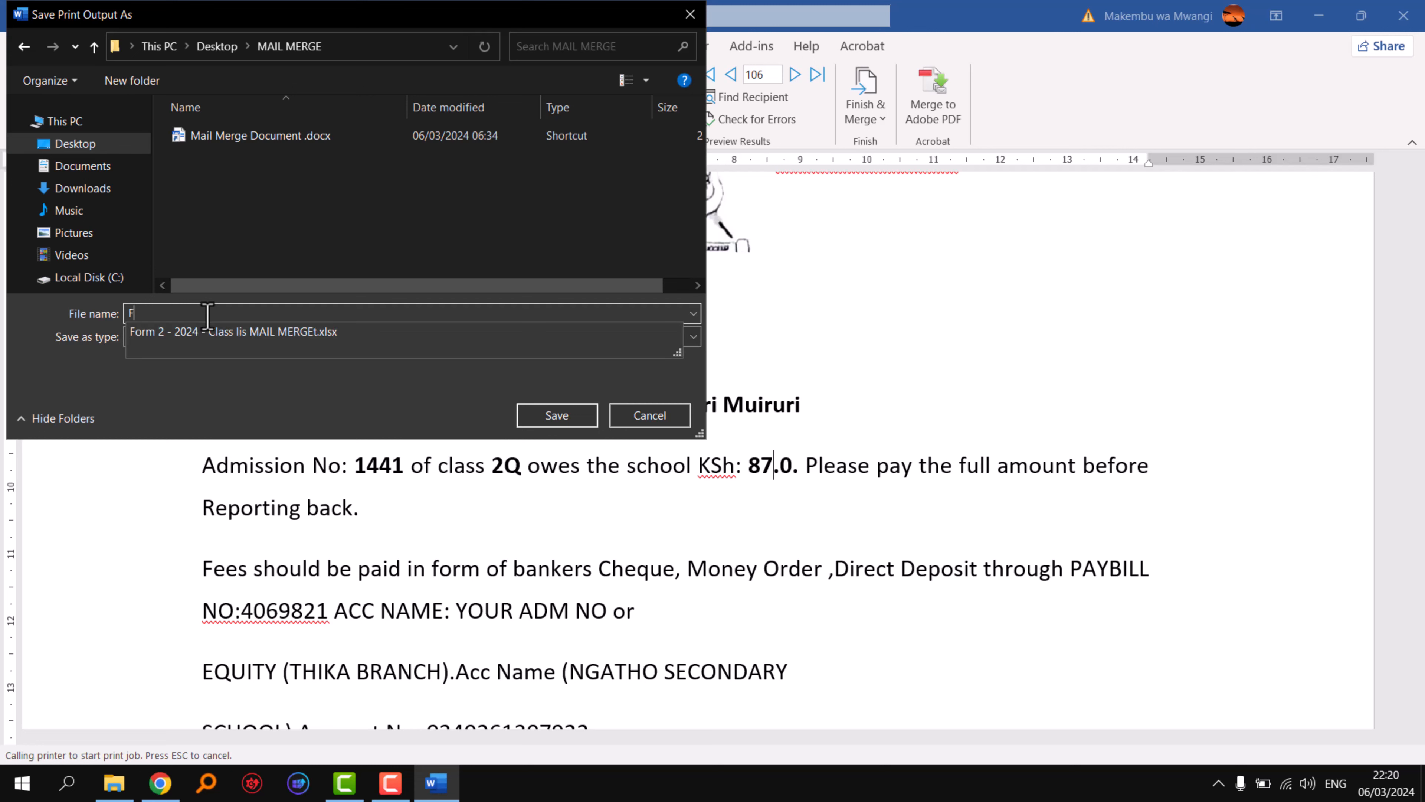
pyautogui.write('EES ')
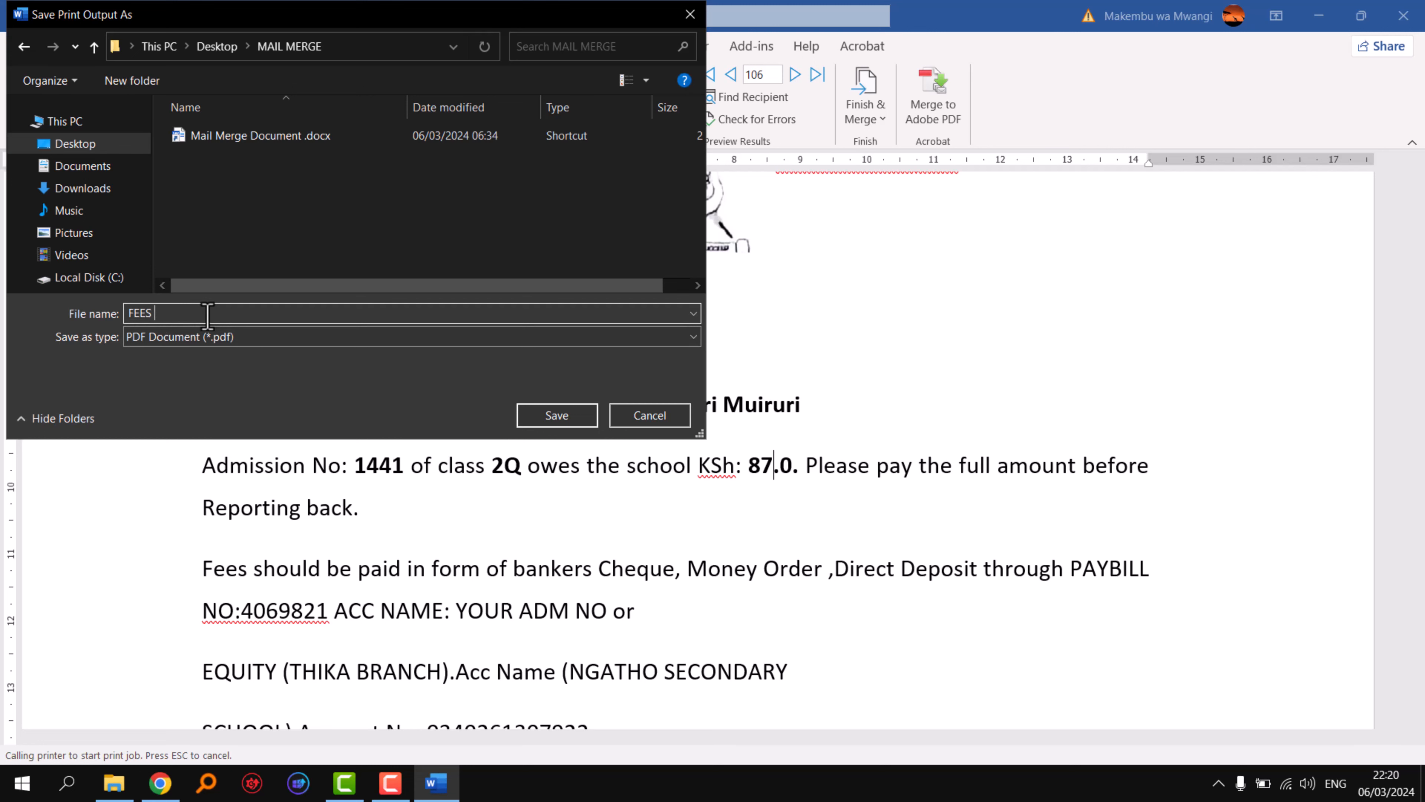
pyautogui.write('NOTES')
pyautogui.click(554, 416)
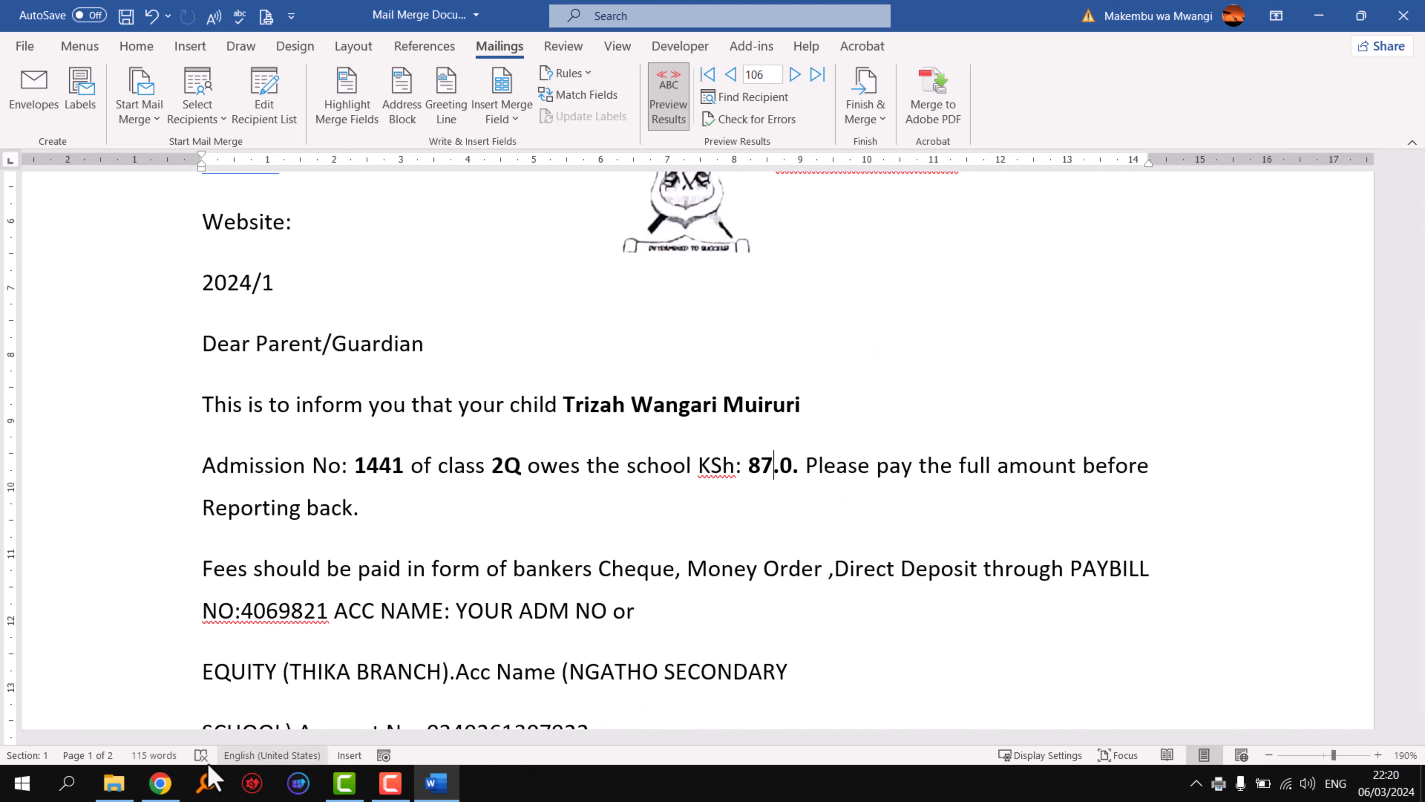
# Step: Switch to the open MAIL MERGE folder in File Explorer and clear the file selection
pyautogui.moveTo(113, 786)
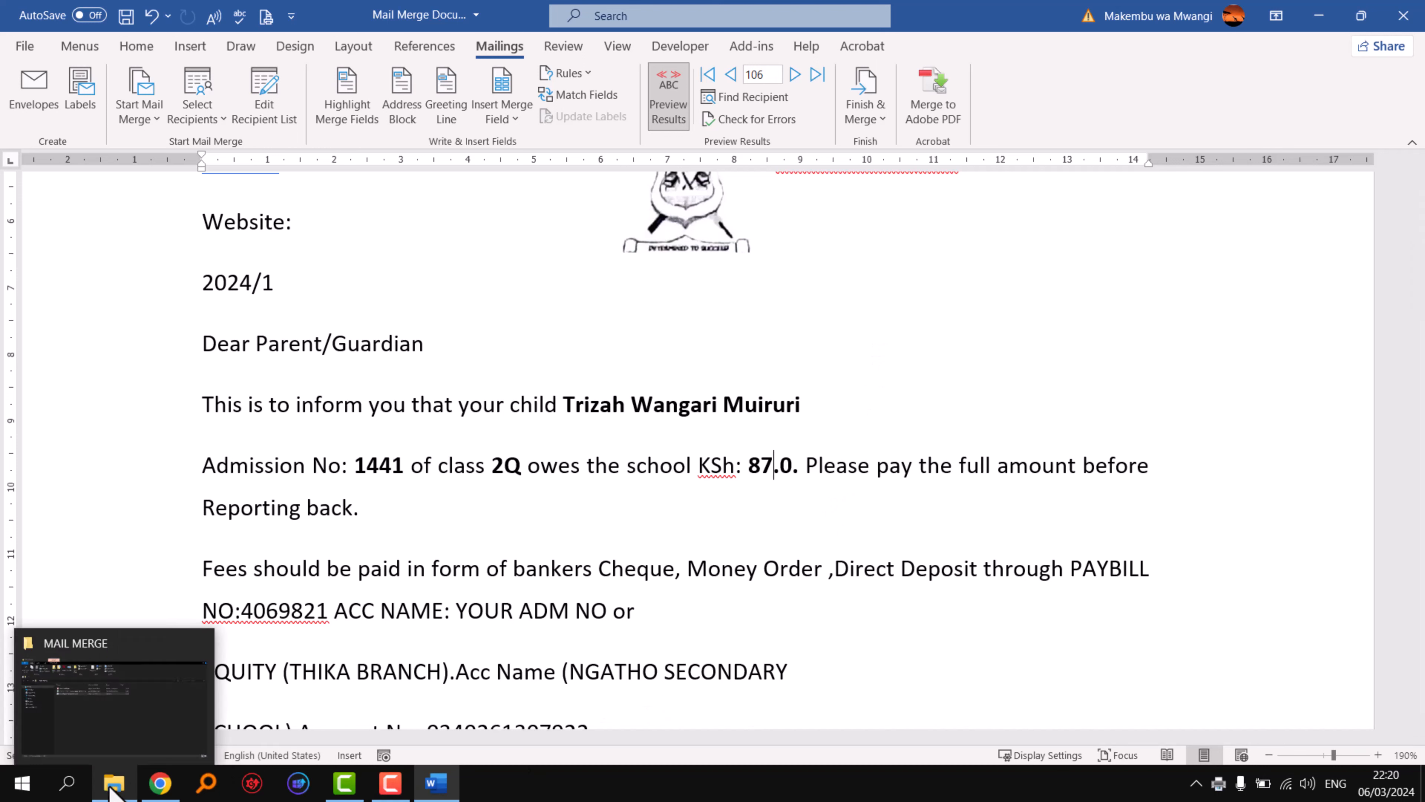
pyautogui.click(114, 713)
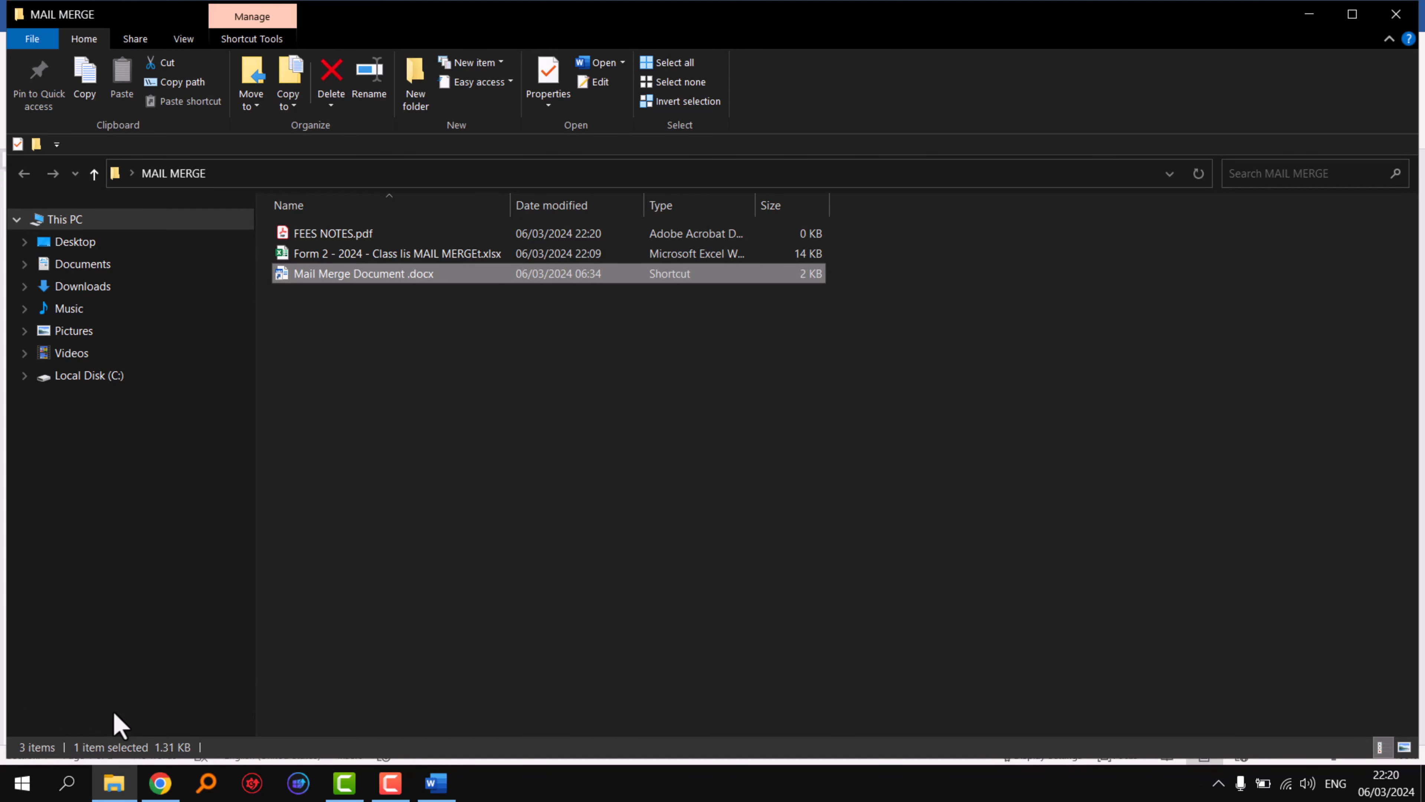
pyautogui.click(623, 605)
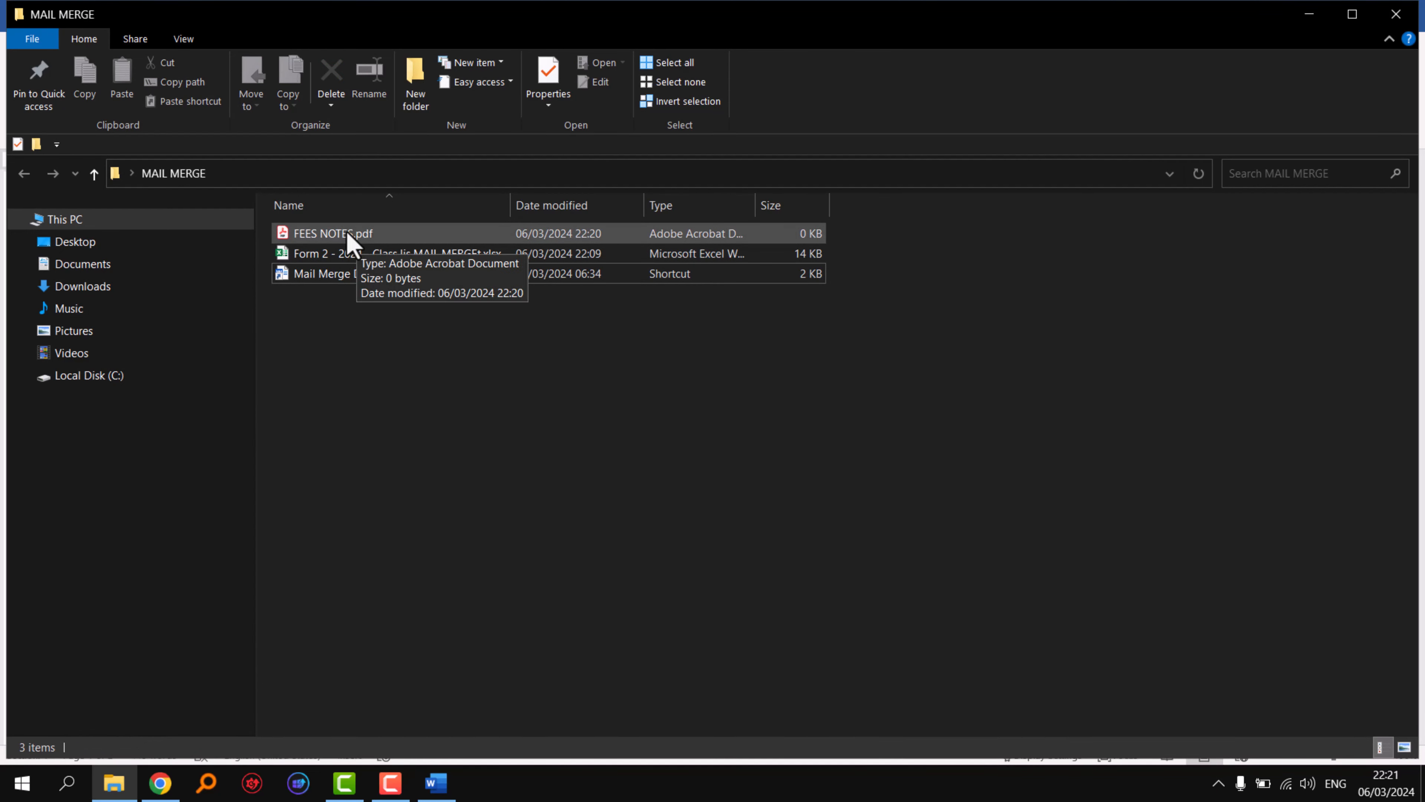
# Step: Try to open FEES NOTES.pdf from the MAIL MERGE folder, and close Adobe Acrobat
pyautogui.click(318, 232)
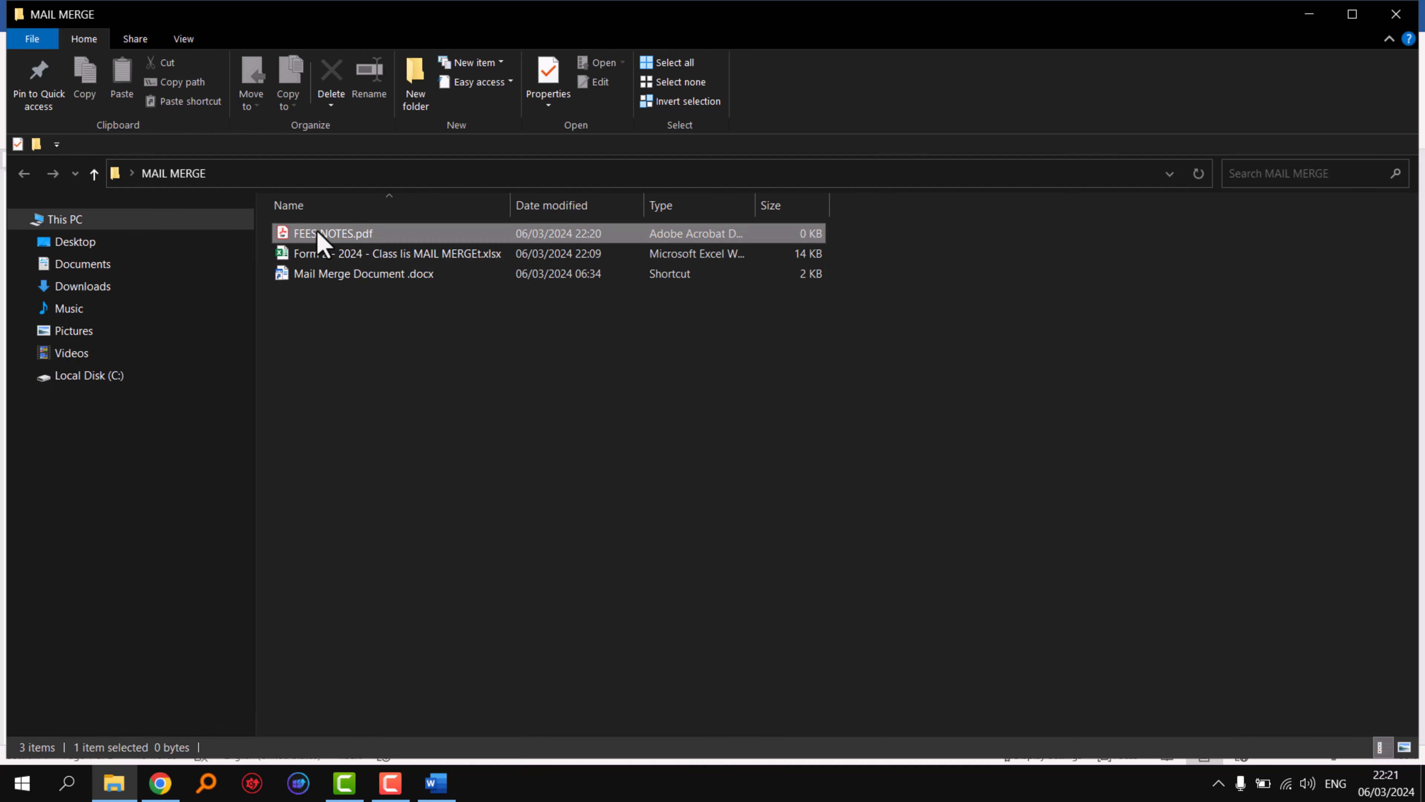
pyautogui.doubleClick(318, 232)
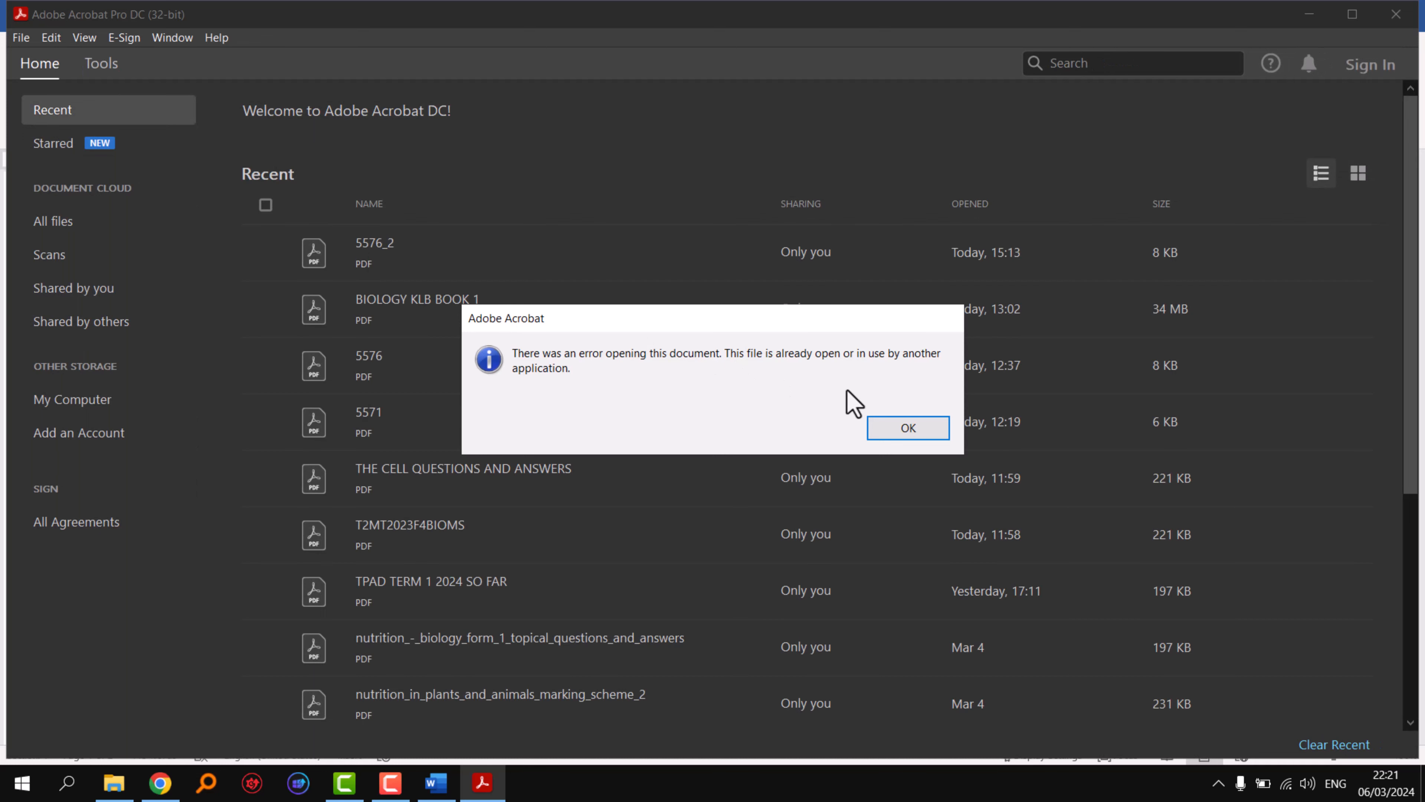
pyautogui.click(910, 433)
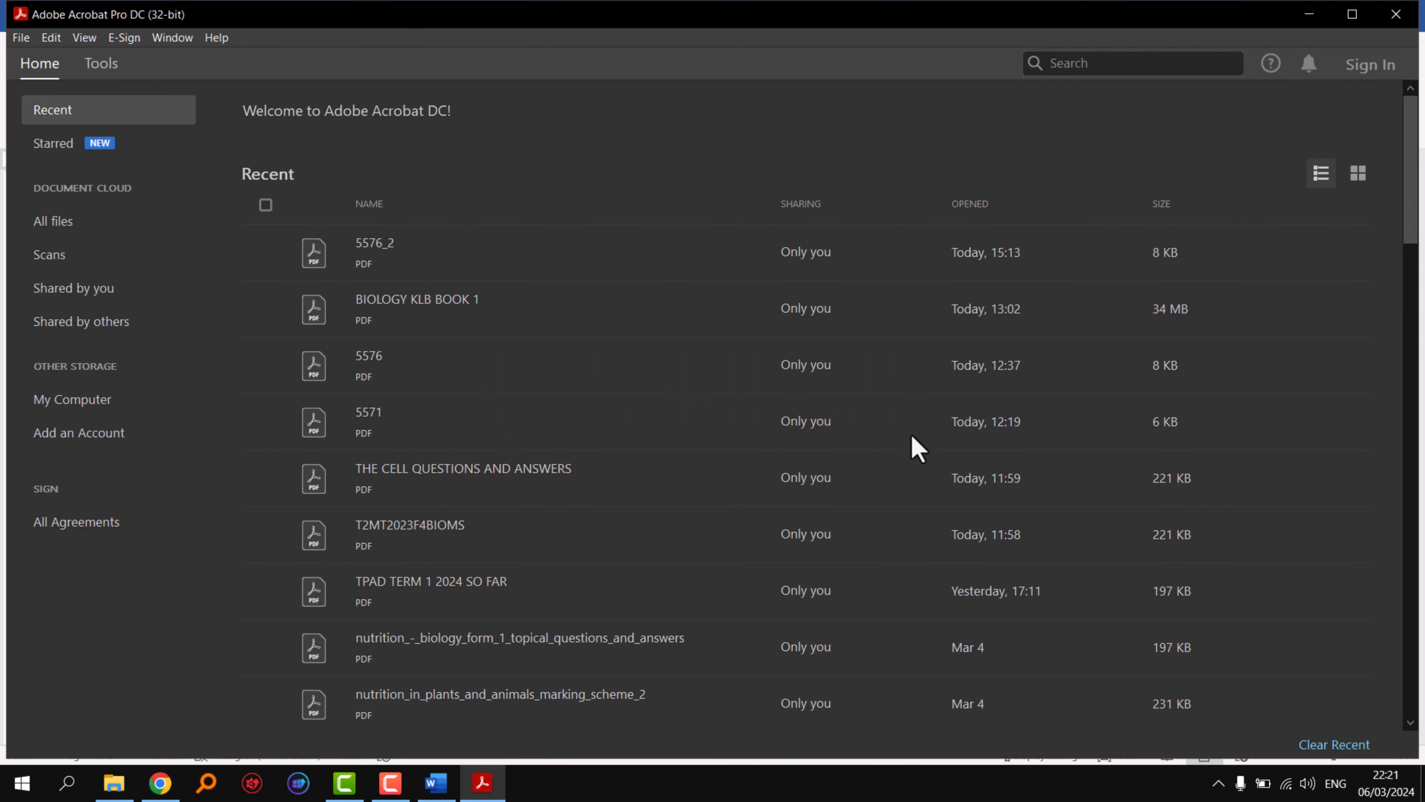
pyautogui.click(1394, 16)
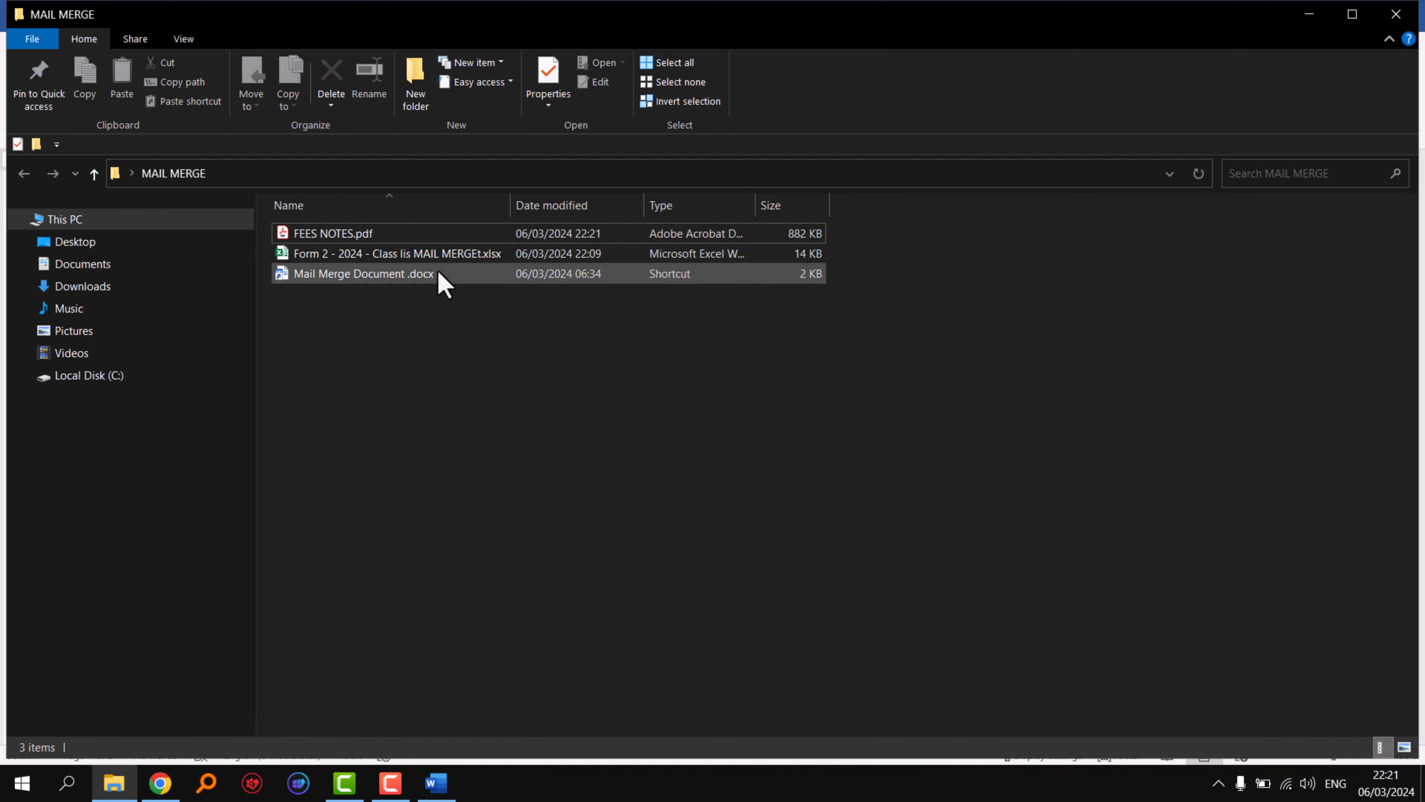
# Step: Open FEES NOTES.pdf in Adobe Acrobat and read through the first letter to its signature line
pyautogui.doubleClick(330, 235)
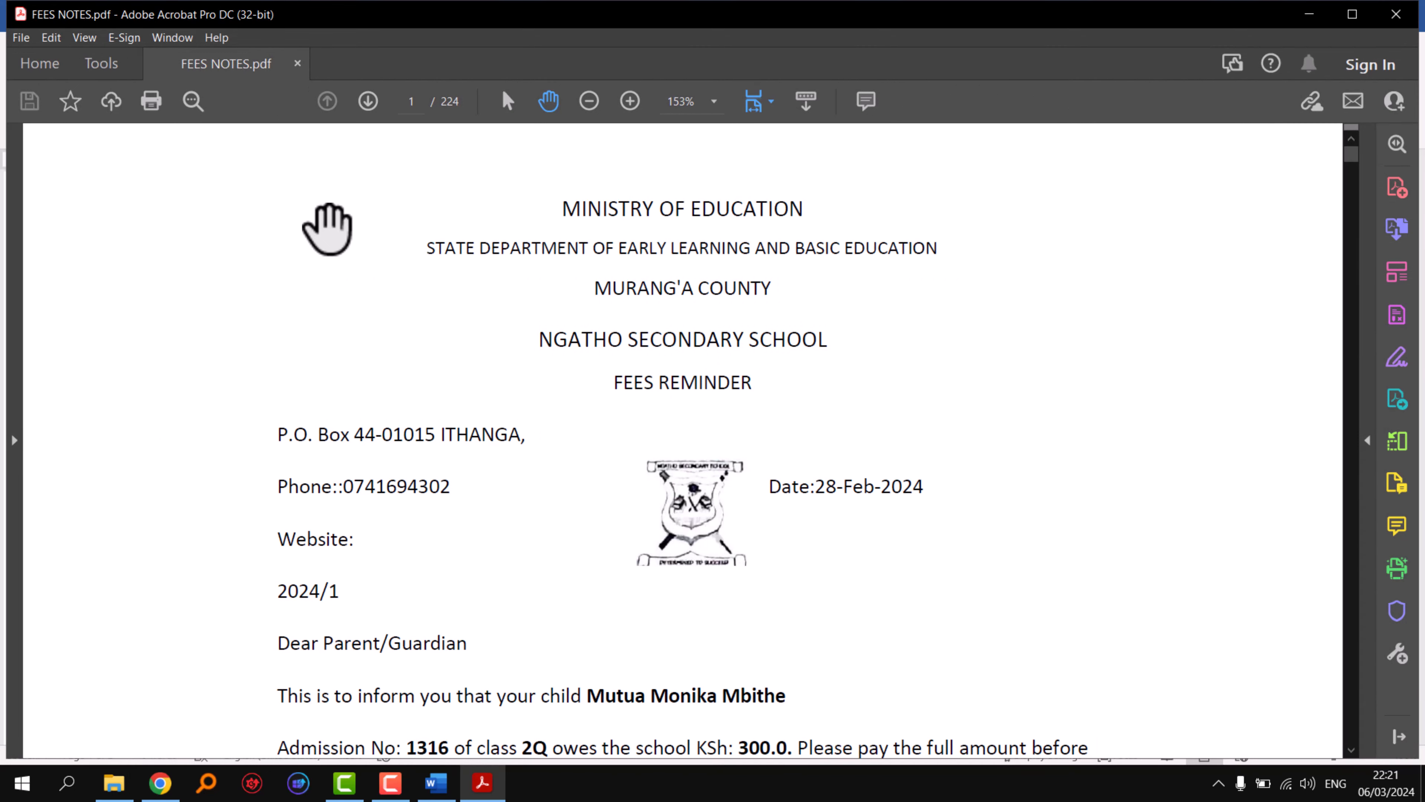
pyautogui.moveTo(713, 668); pyautogui.dragTo(696, 341)
pyautogui.scroll(-9, 697, 341)
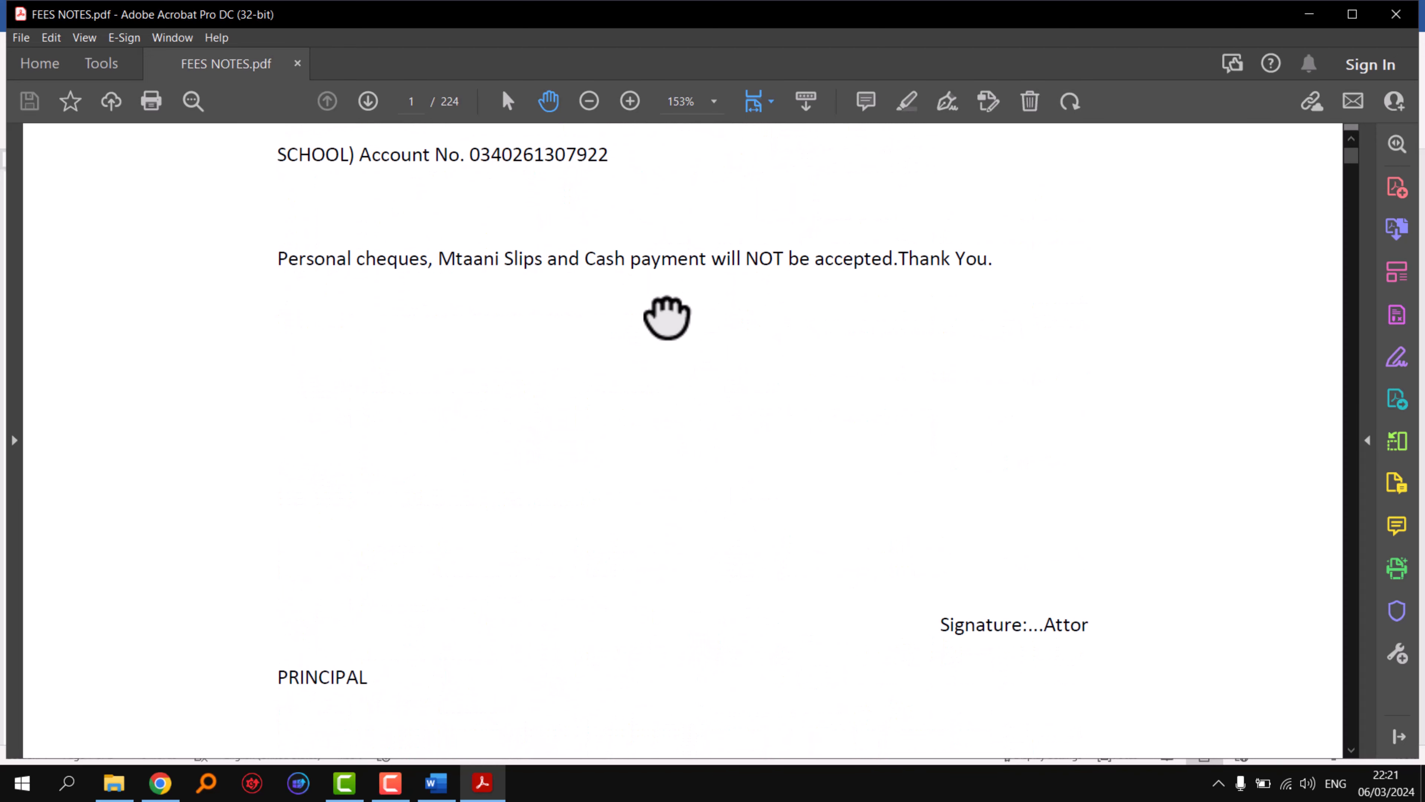
pyautogui.scroll(-2, 676, 395)
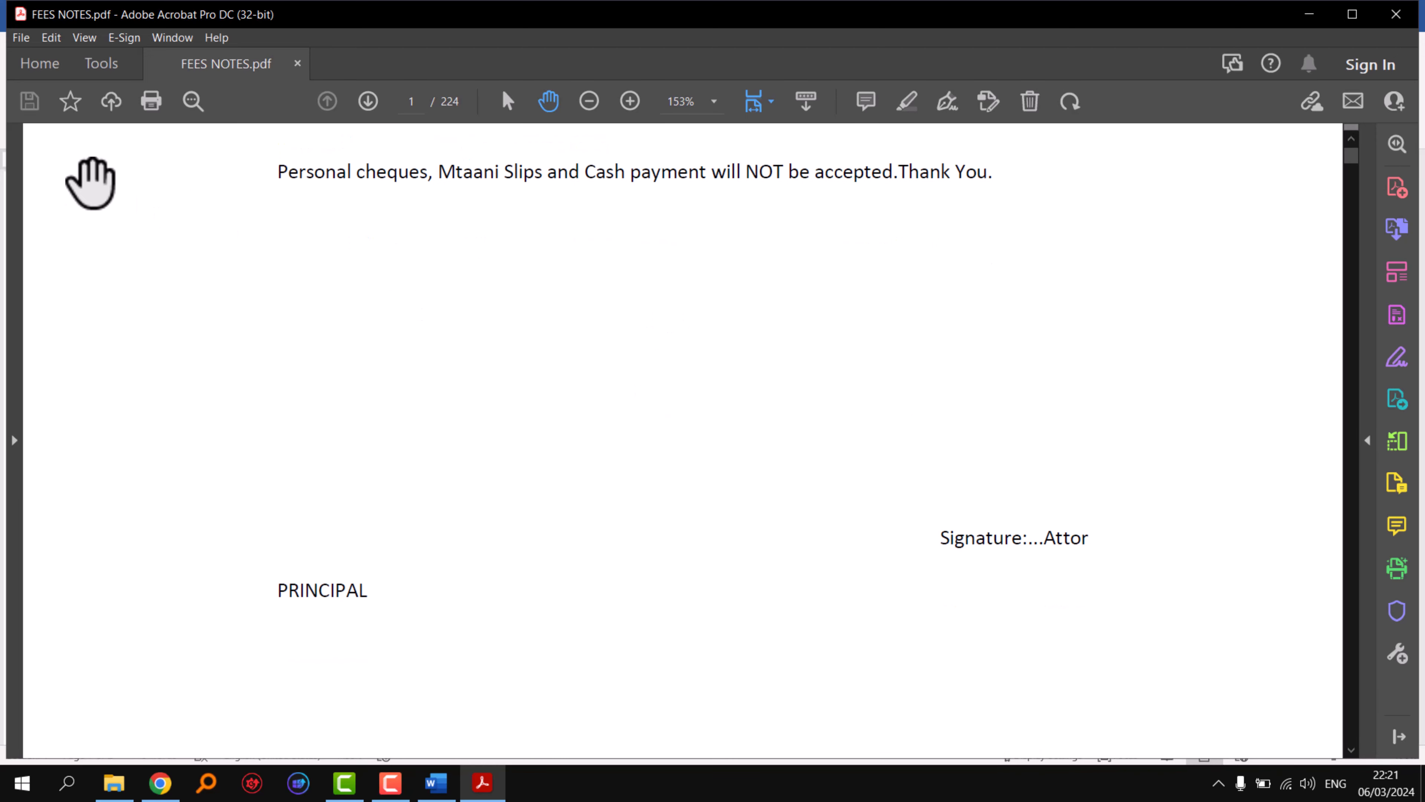
# Step: Show the page thumbnails and view pages 2, 3 and 4 of the PDF
pyautogui.click(13, 438)
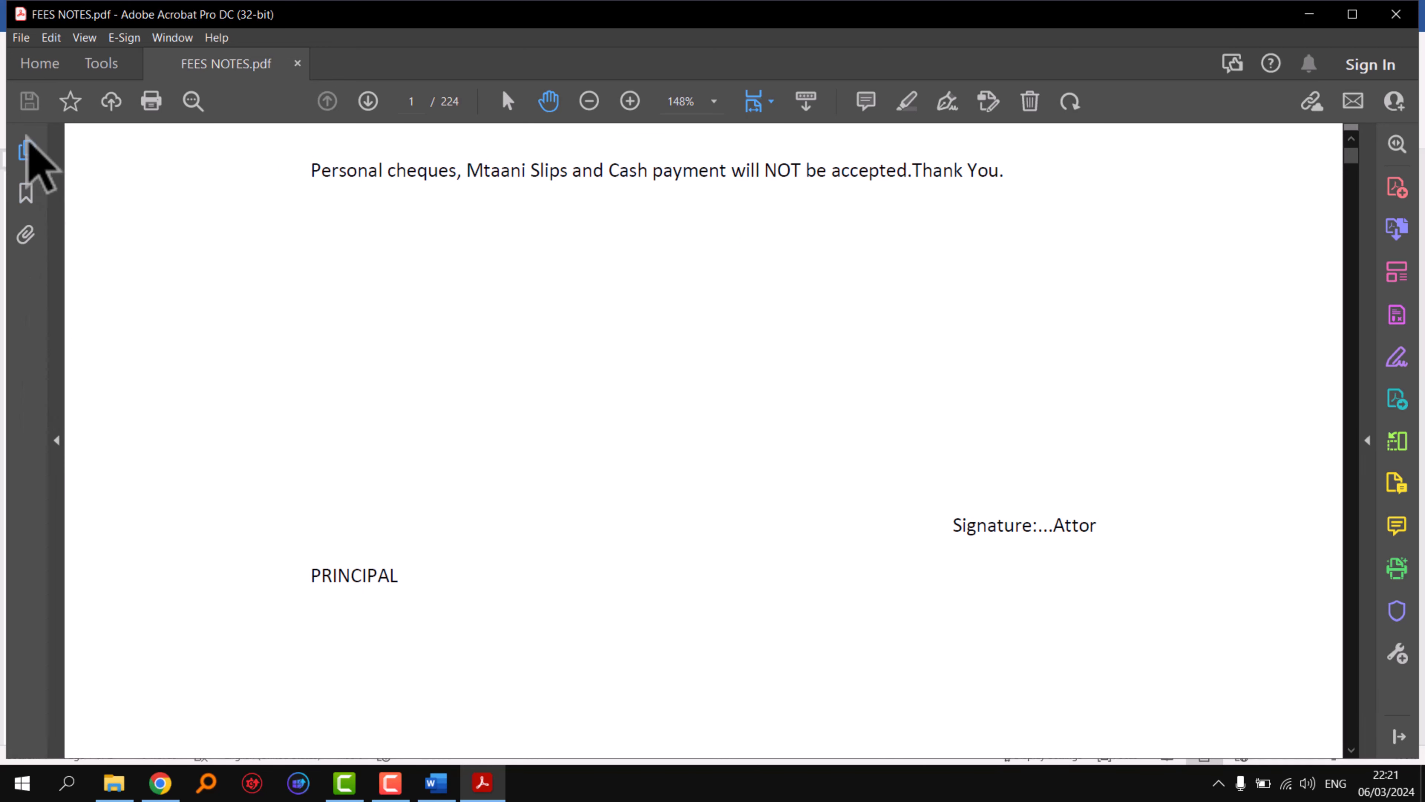
pyautogui.click(26, 151)
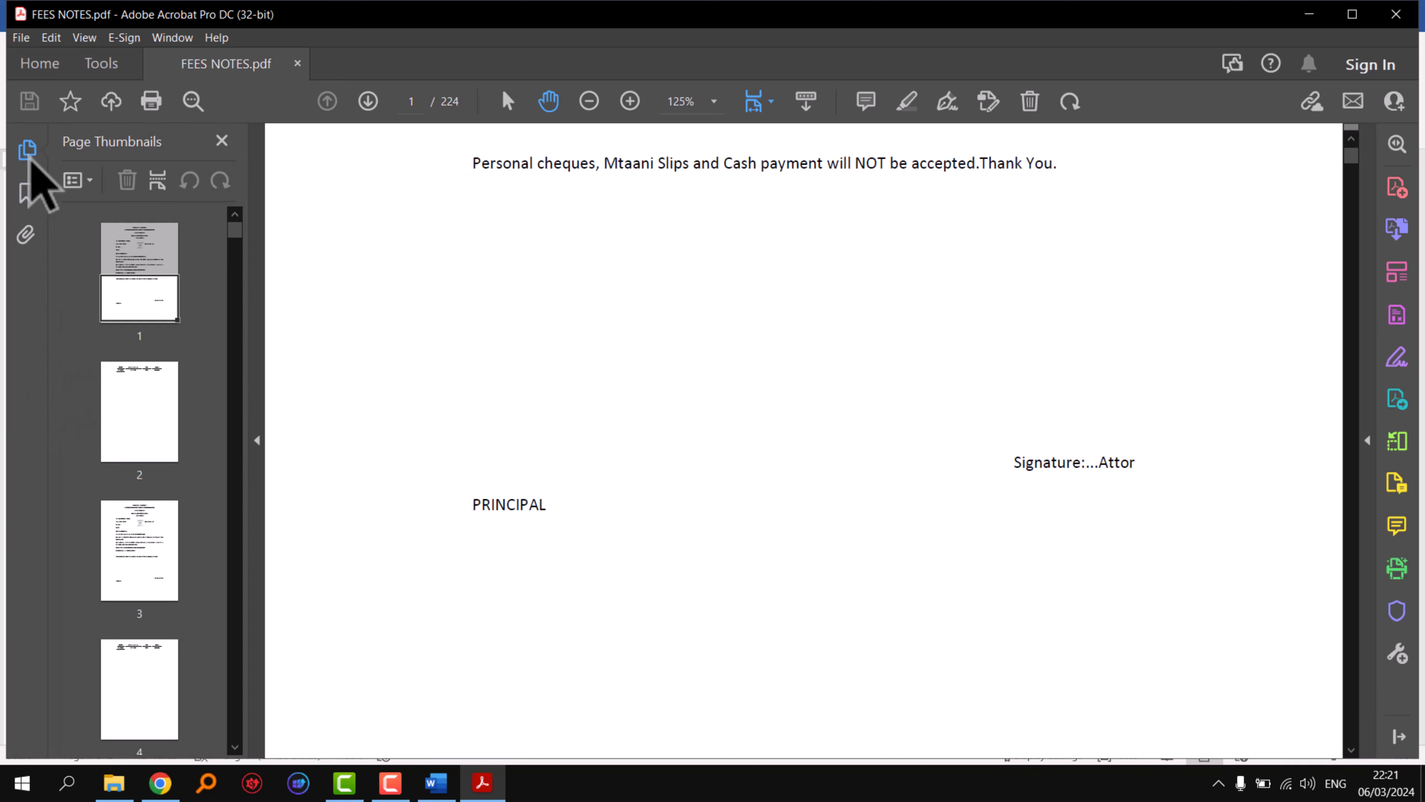
pyautogui.click(144, 384)
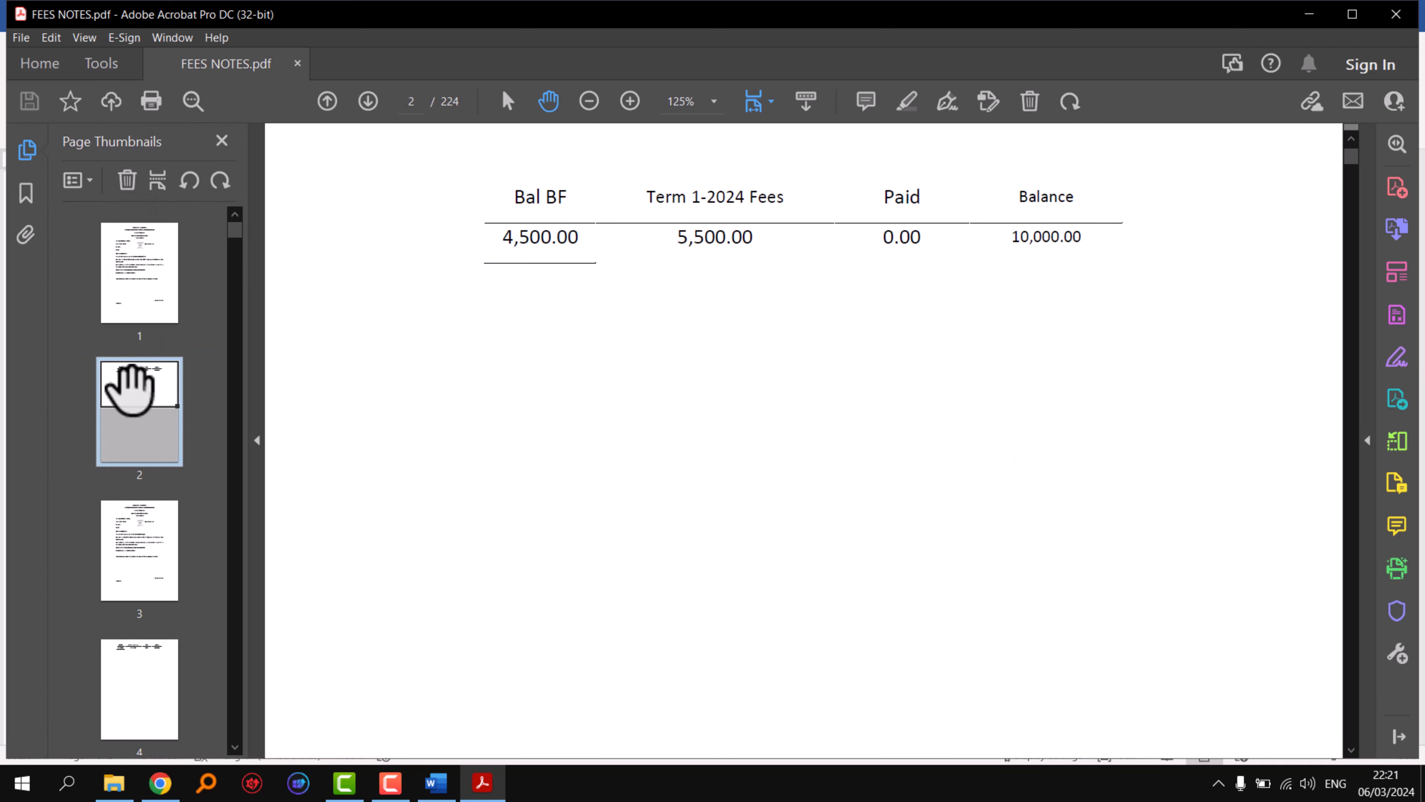
pyautogui.click(144, 548)
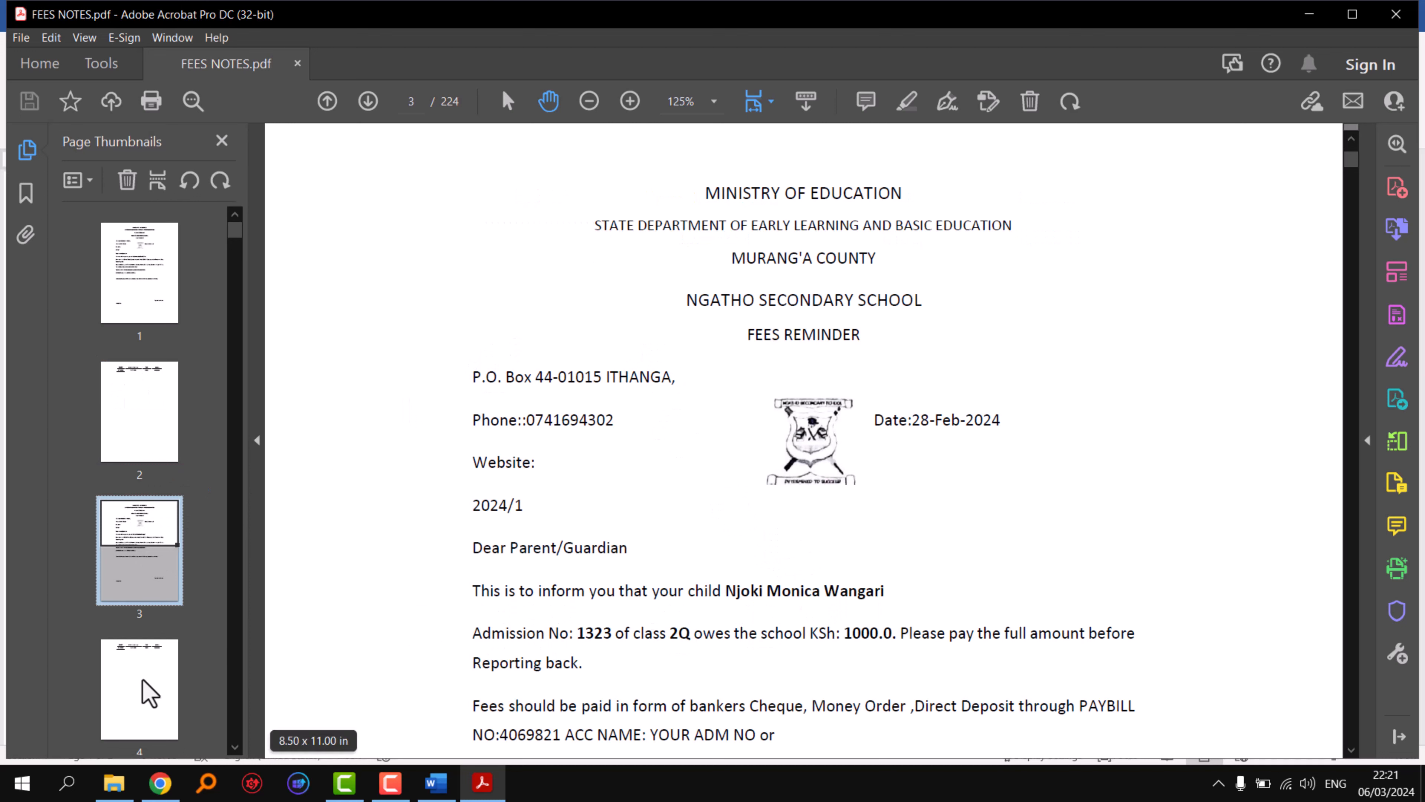
pyautogui.click(136, 694)
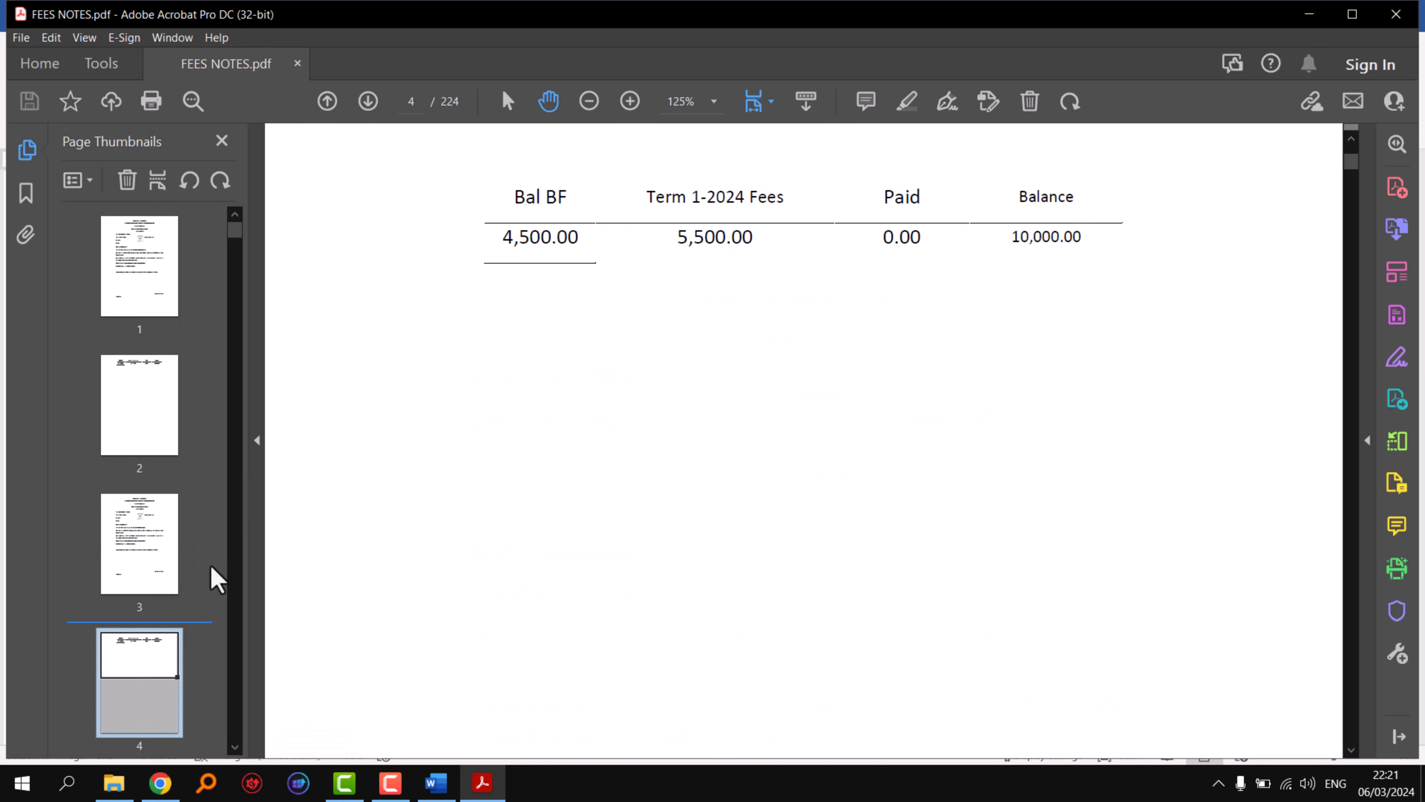
# Step: Go through the letters on pages 5, 7, 9 and 11 to check each student's merged name, admission number, class and amount
pyautogui.scroll(-2, 192, 589)
pyautogui.scroll(-2, 191, 598)
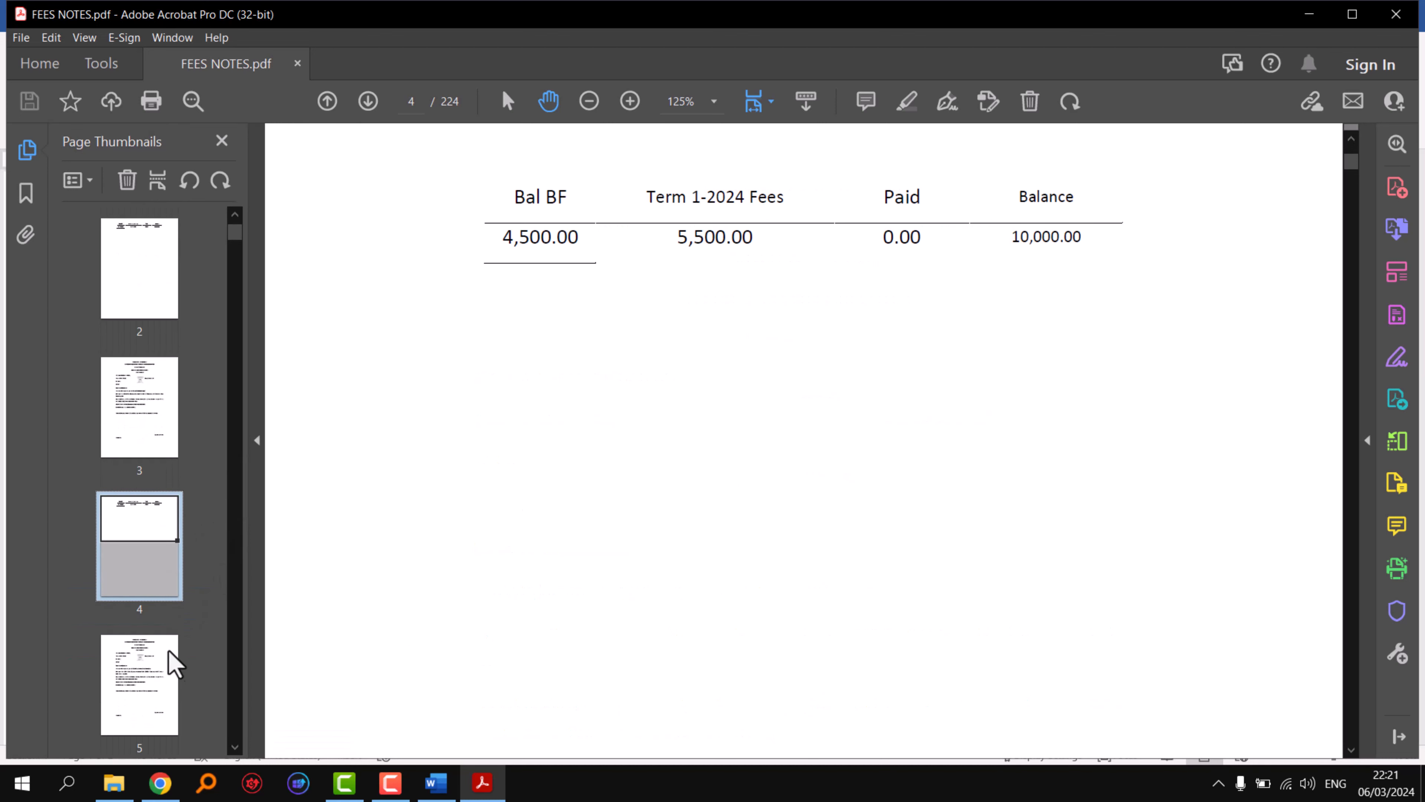
pyautogui.click(140, 681)
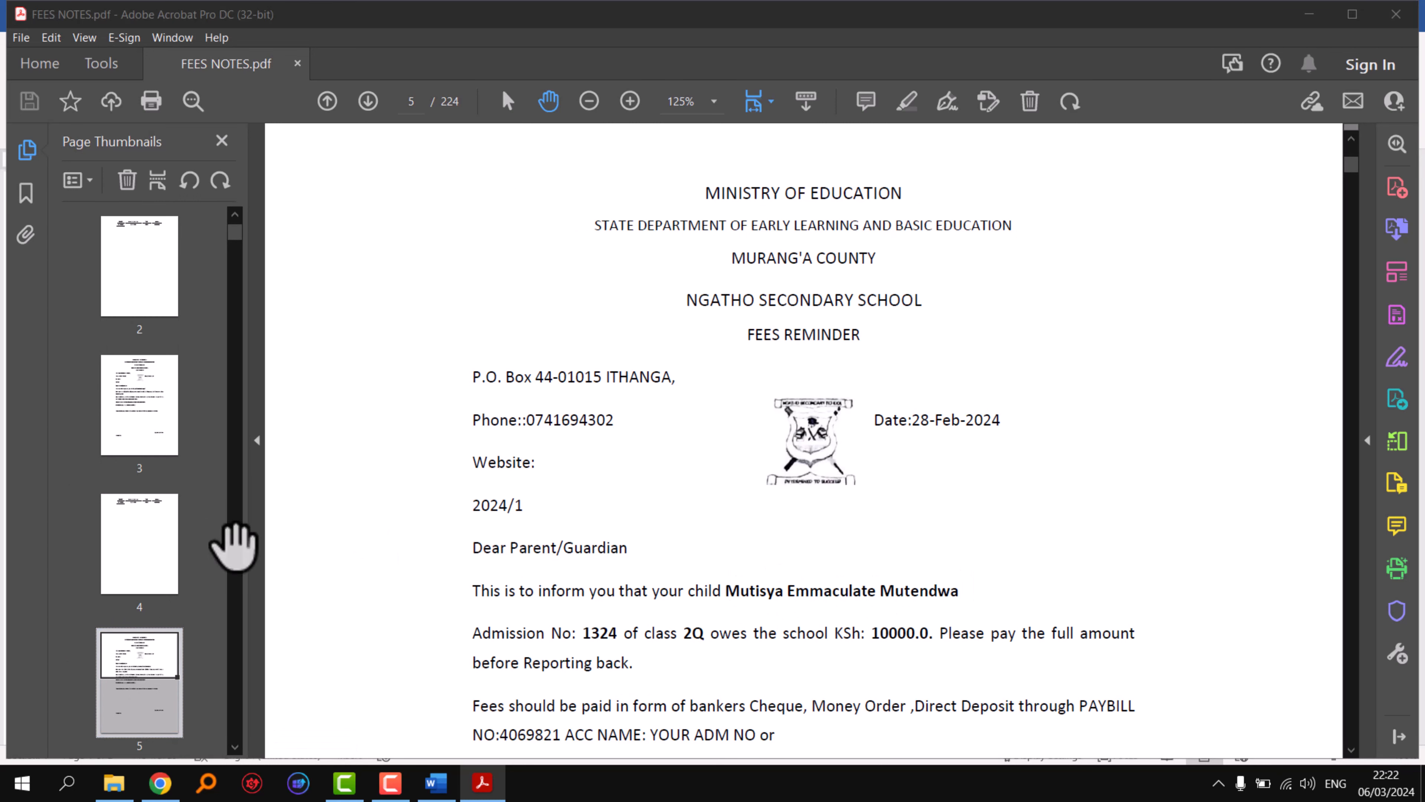
pyautogui.scroll(-5, 199, 573)
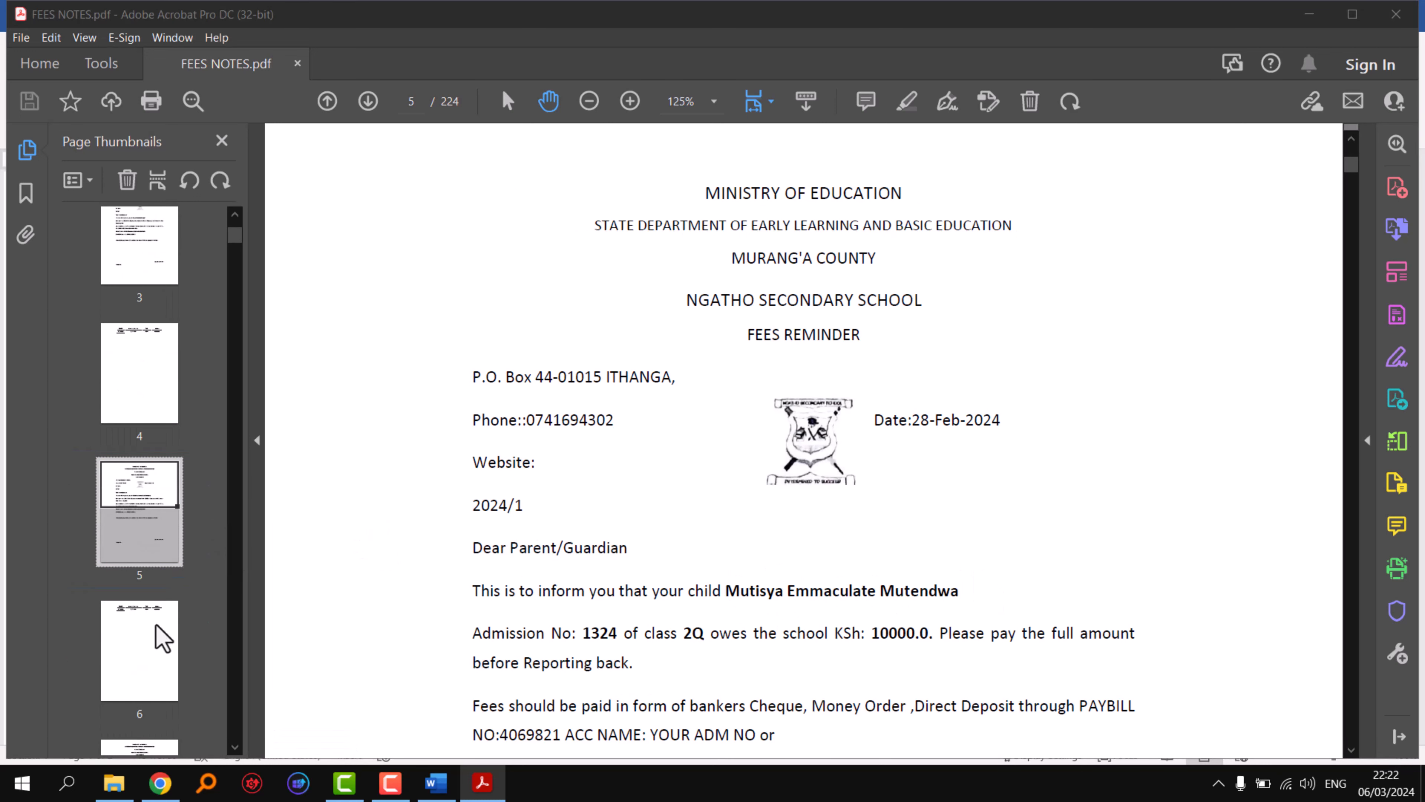
pyautogui.scroll(-4, 151, 637)
pyautogui.click(156, 638)
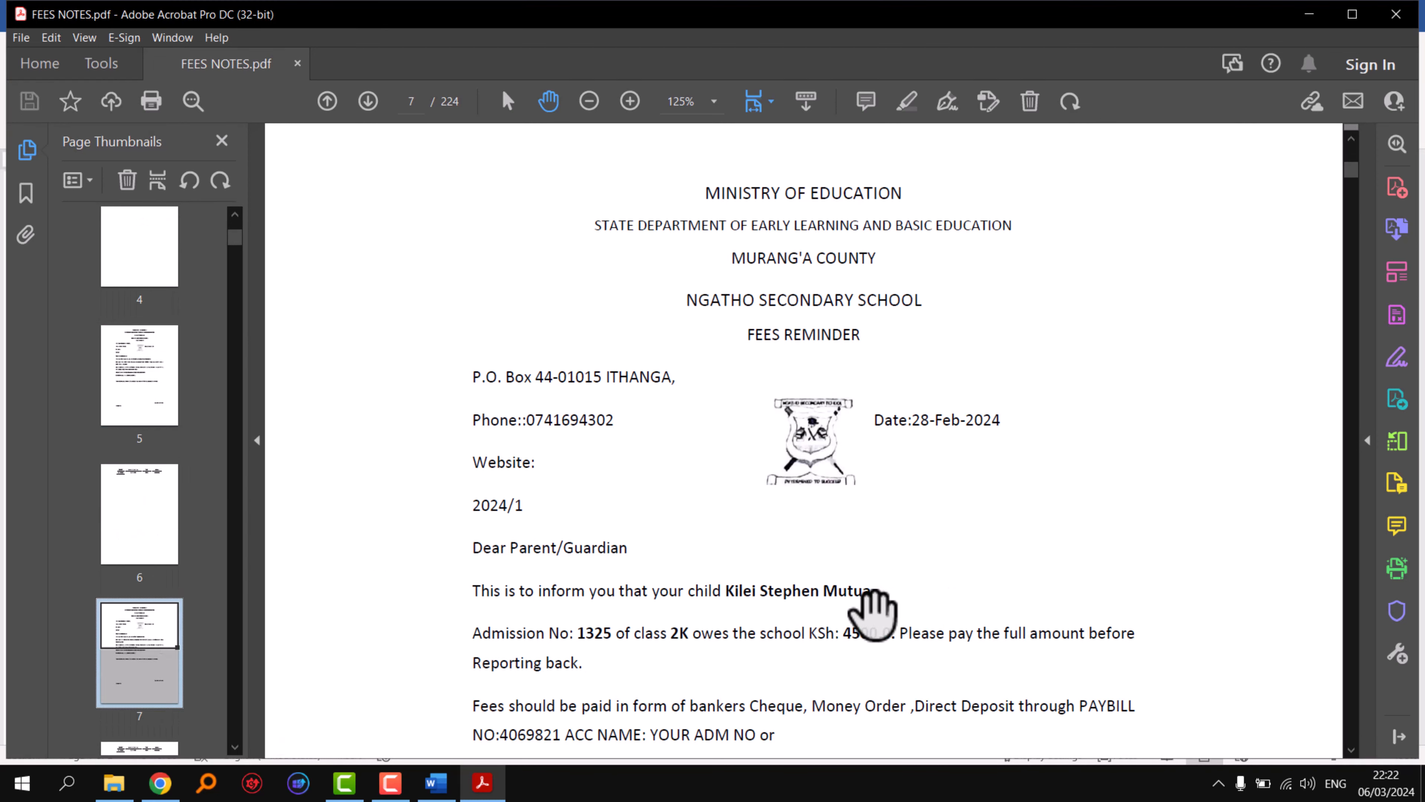
pyautogui.scroll(-4, 159, 609)
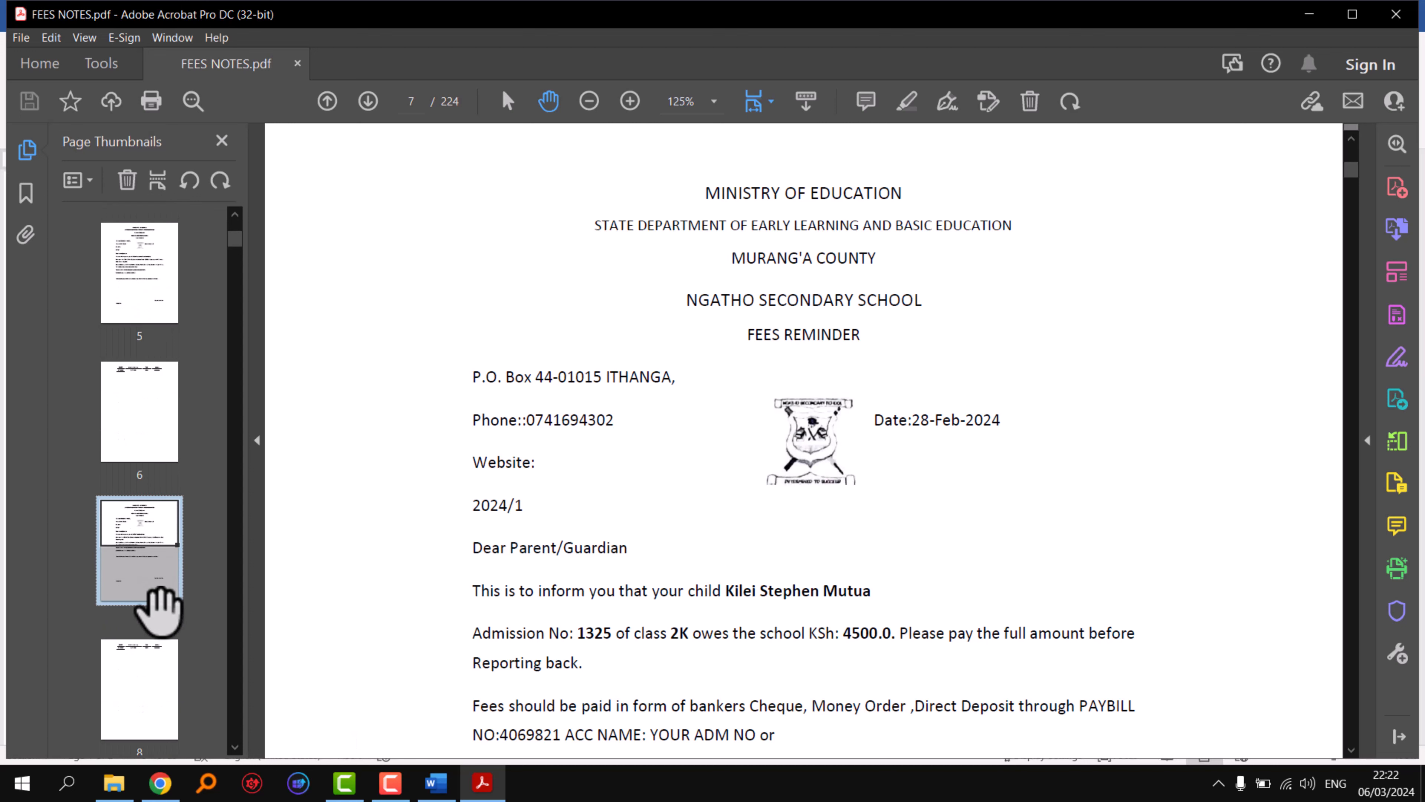
pyautogui.scroll(-4, 156, 607)
pyautogui.click(153, 640)
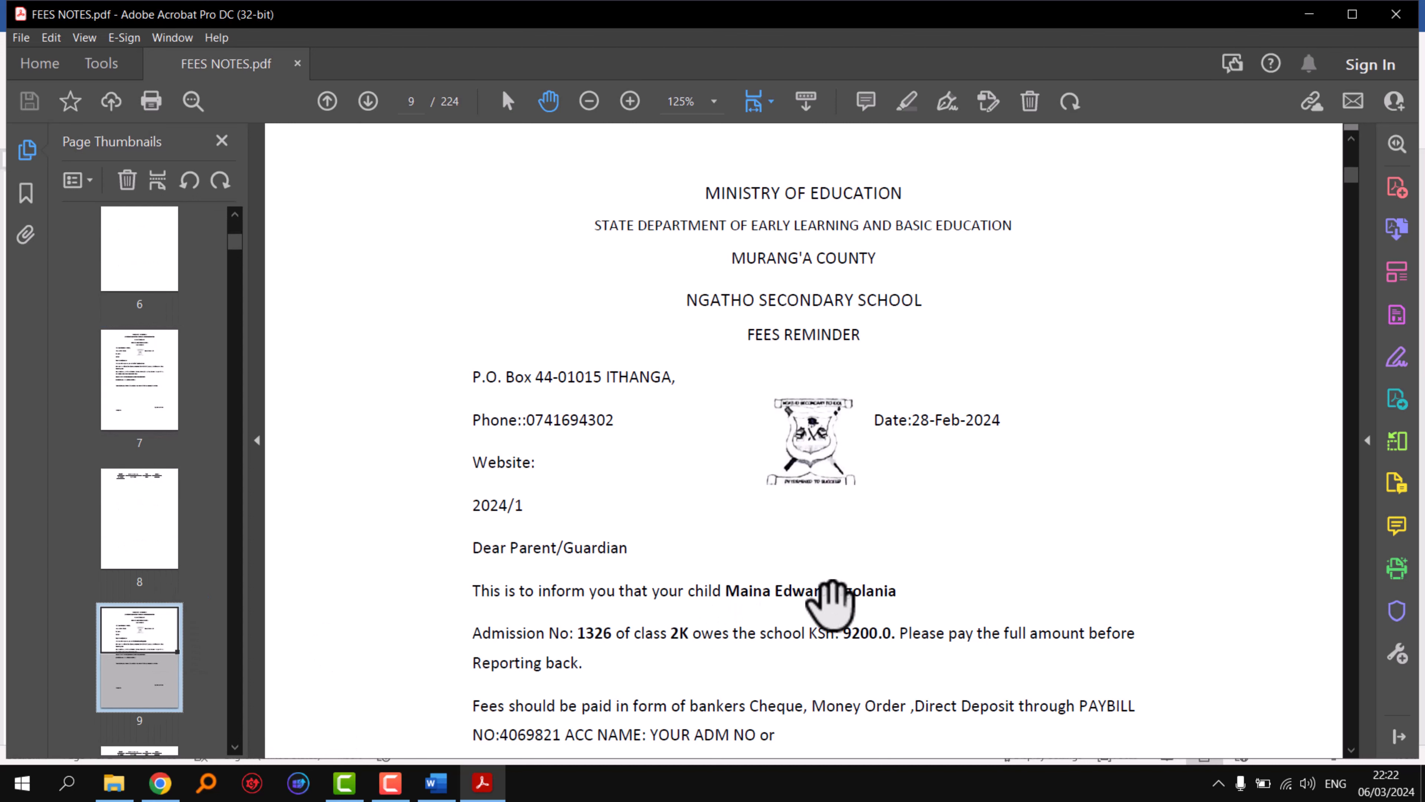
pyautogui.scroll(-1, 900, 596)
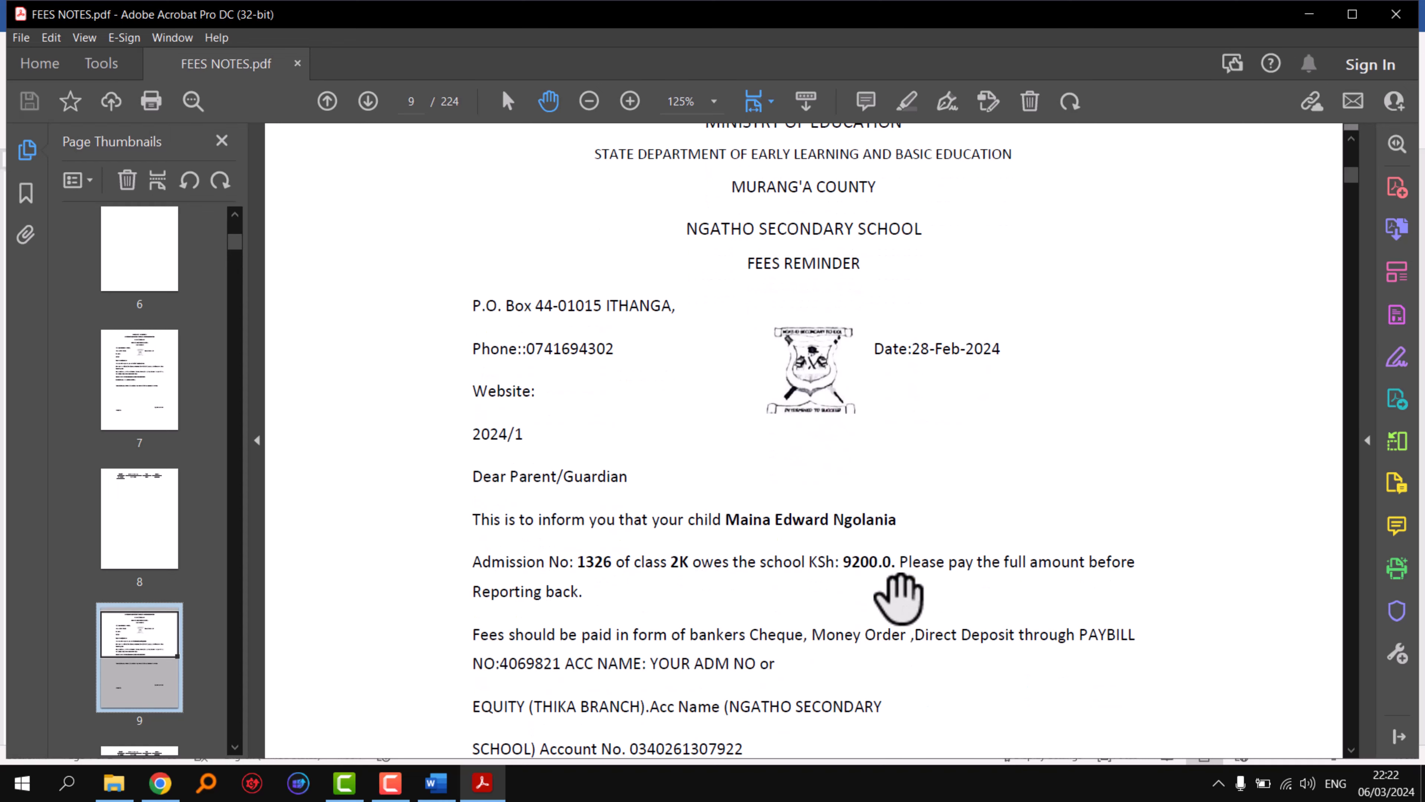
pyautogui.scroll(-2, 140, 606)
pyautogui.scroll(-1, 146, 604)
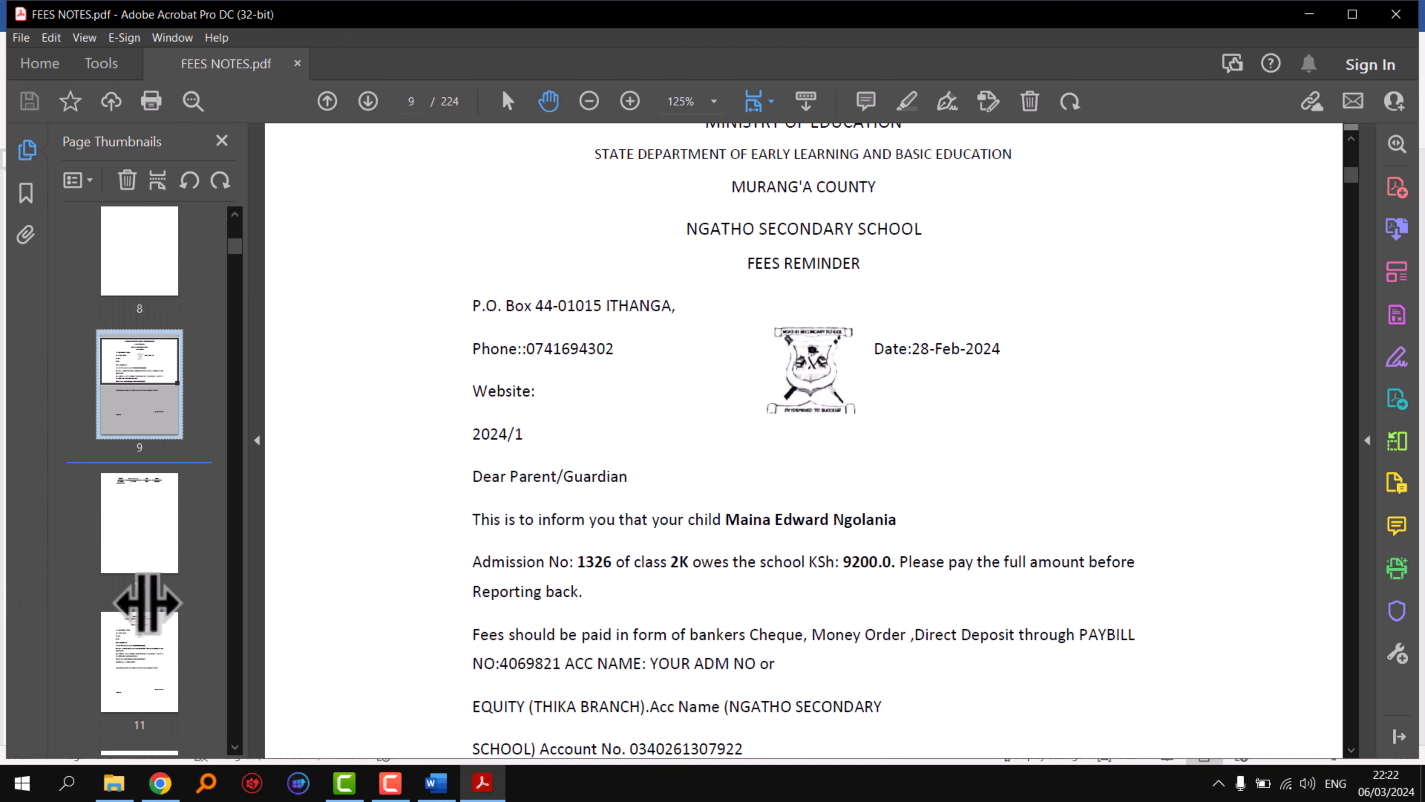
pyautogui.click(146, 634)
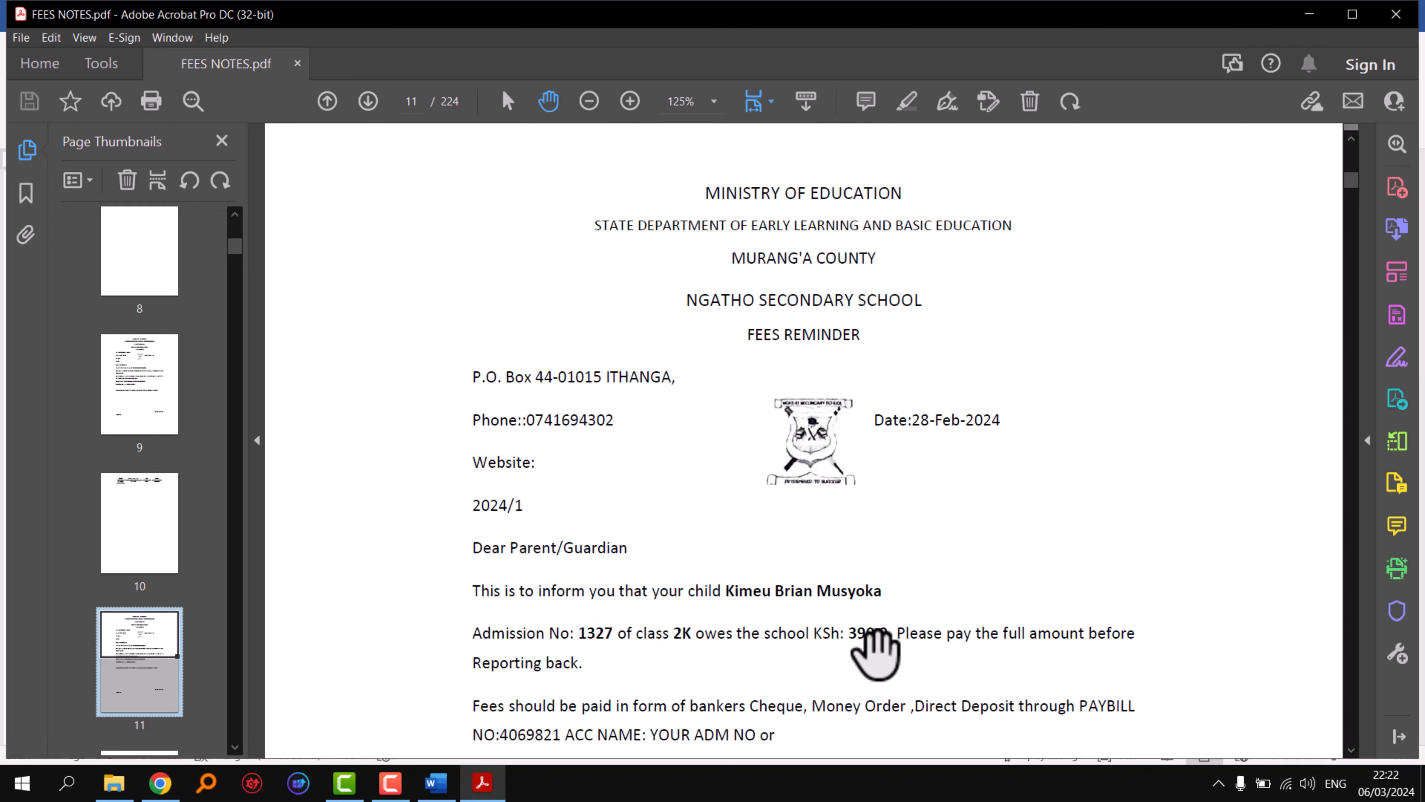
# Step: Go to the letter on page 13 of the PDF
pyautogui.scroll(-3, 199, 597)
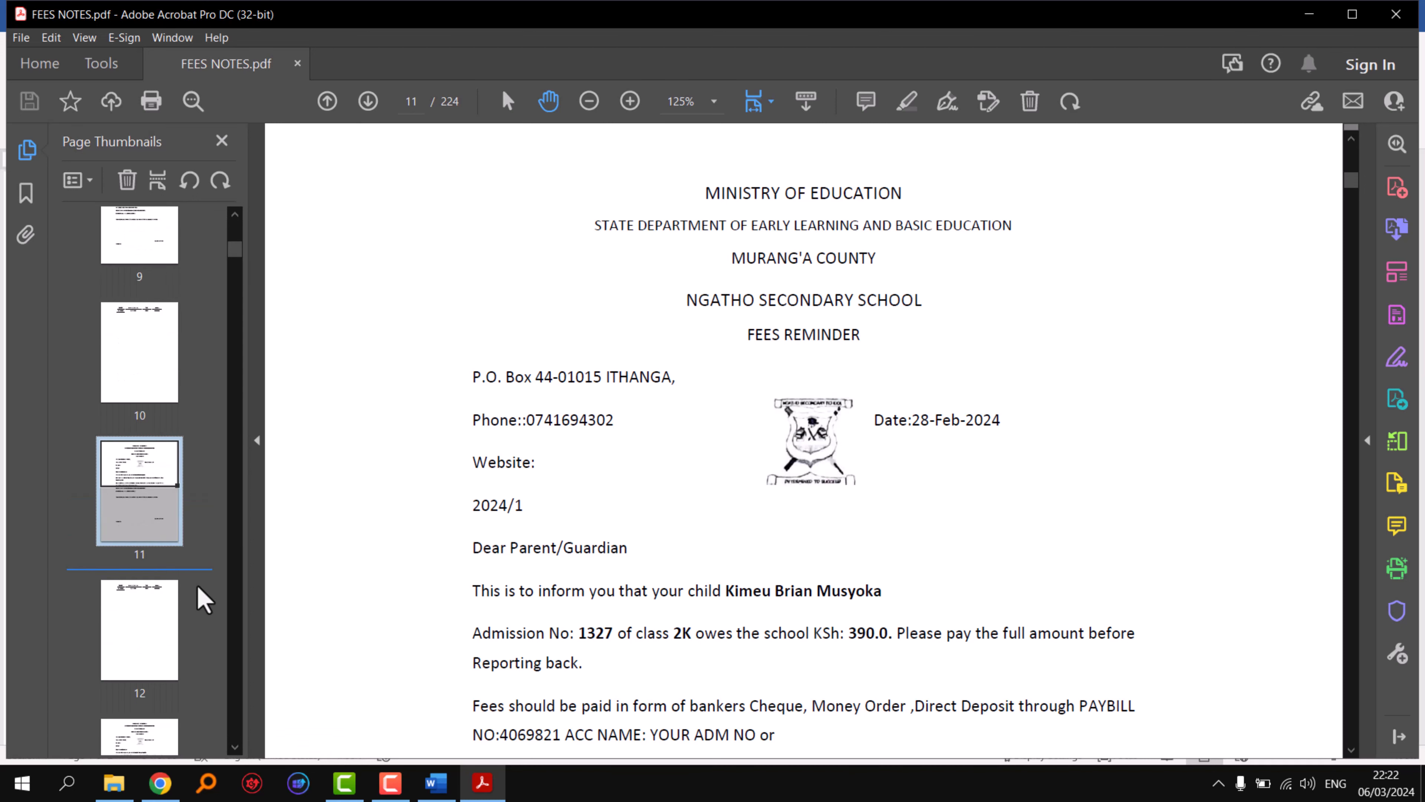
pyautogui.scroll(-2, 186, 611)
pyautogui.click(138, 693)
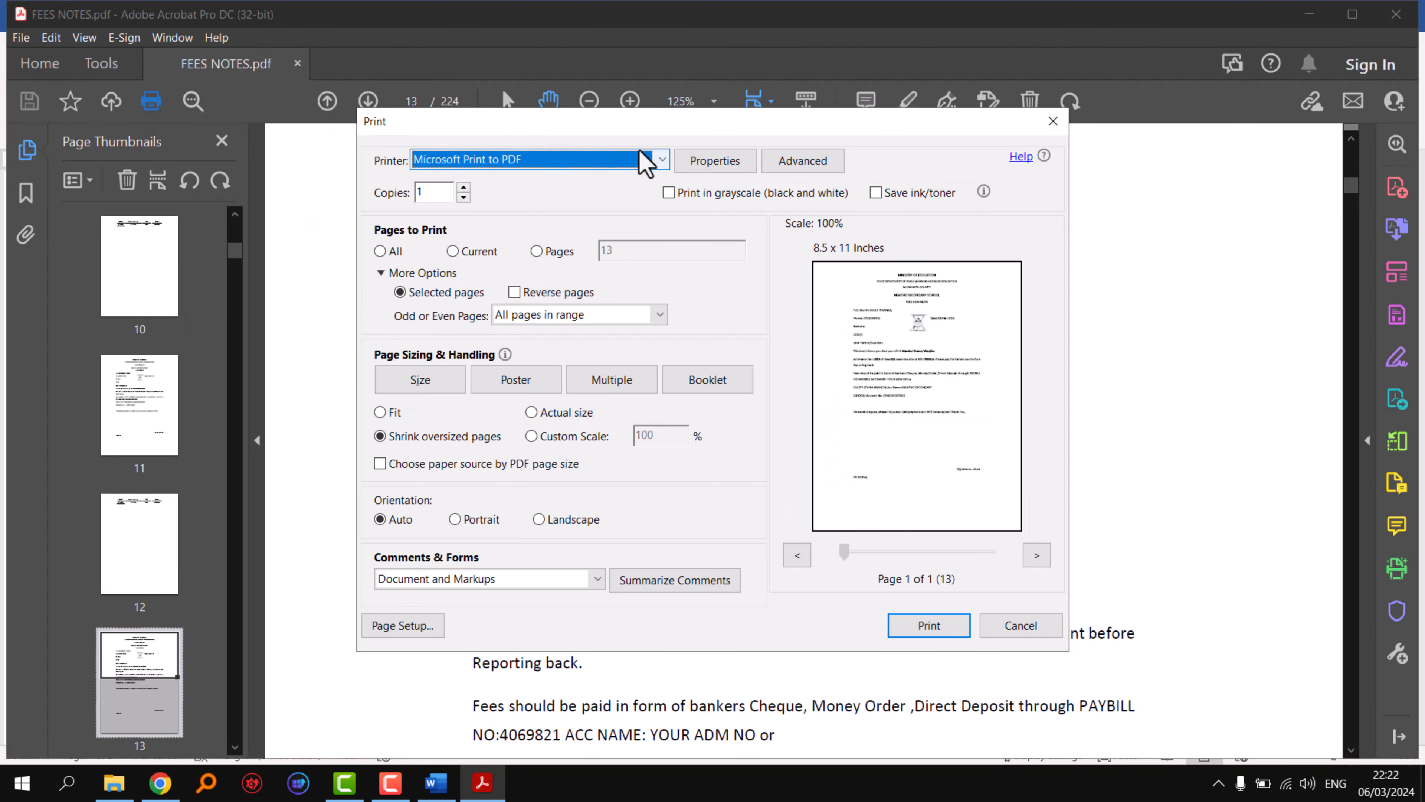
# Step: Review the printers available for printing page 13 without printing, and close FEES NOTES.pdf and the MAIL MERGE folder
pyautogui.click(661, 160)
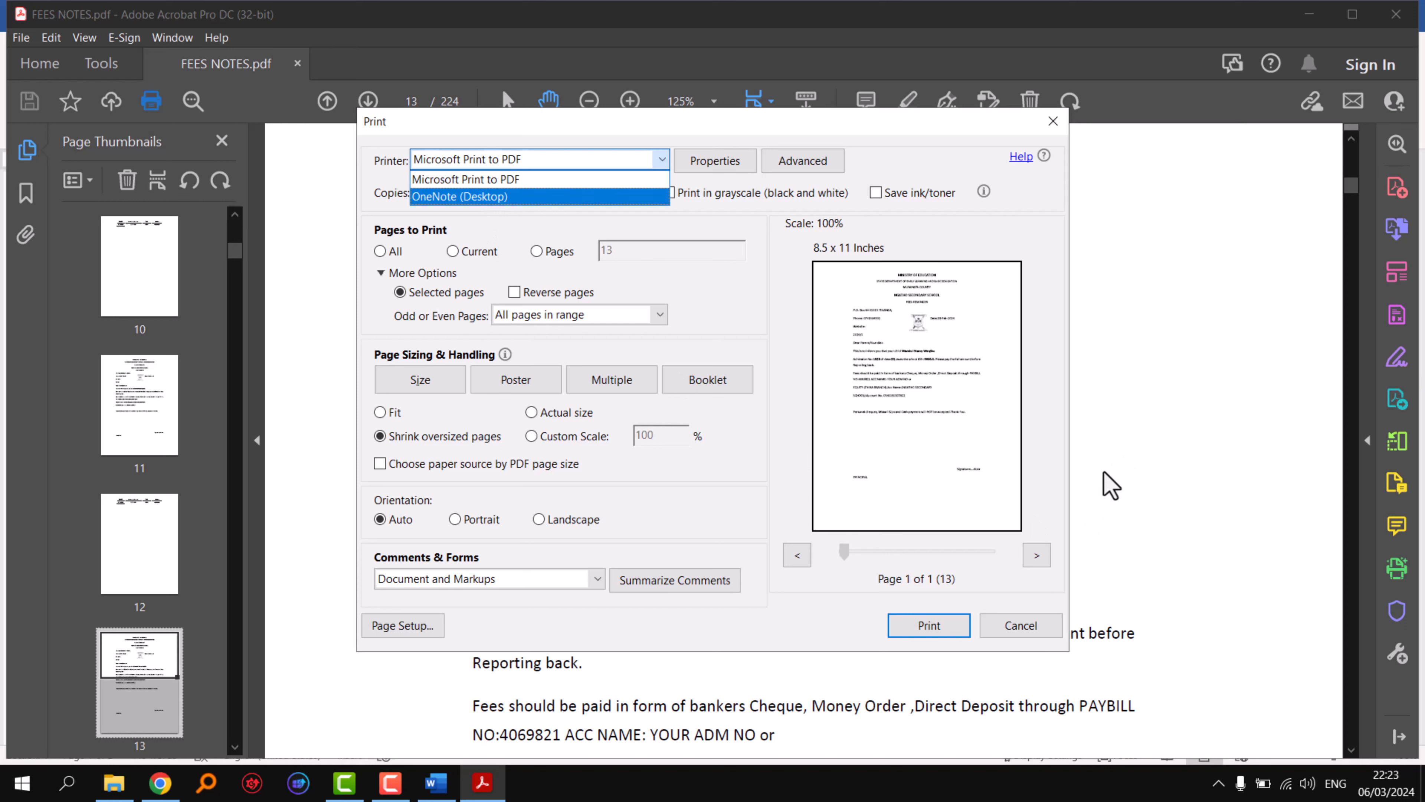
pyautogui.click(1023, 631)
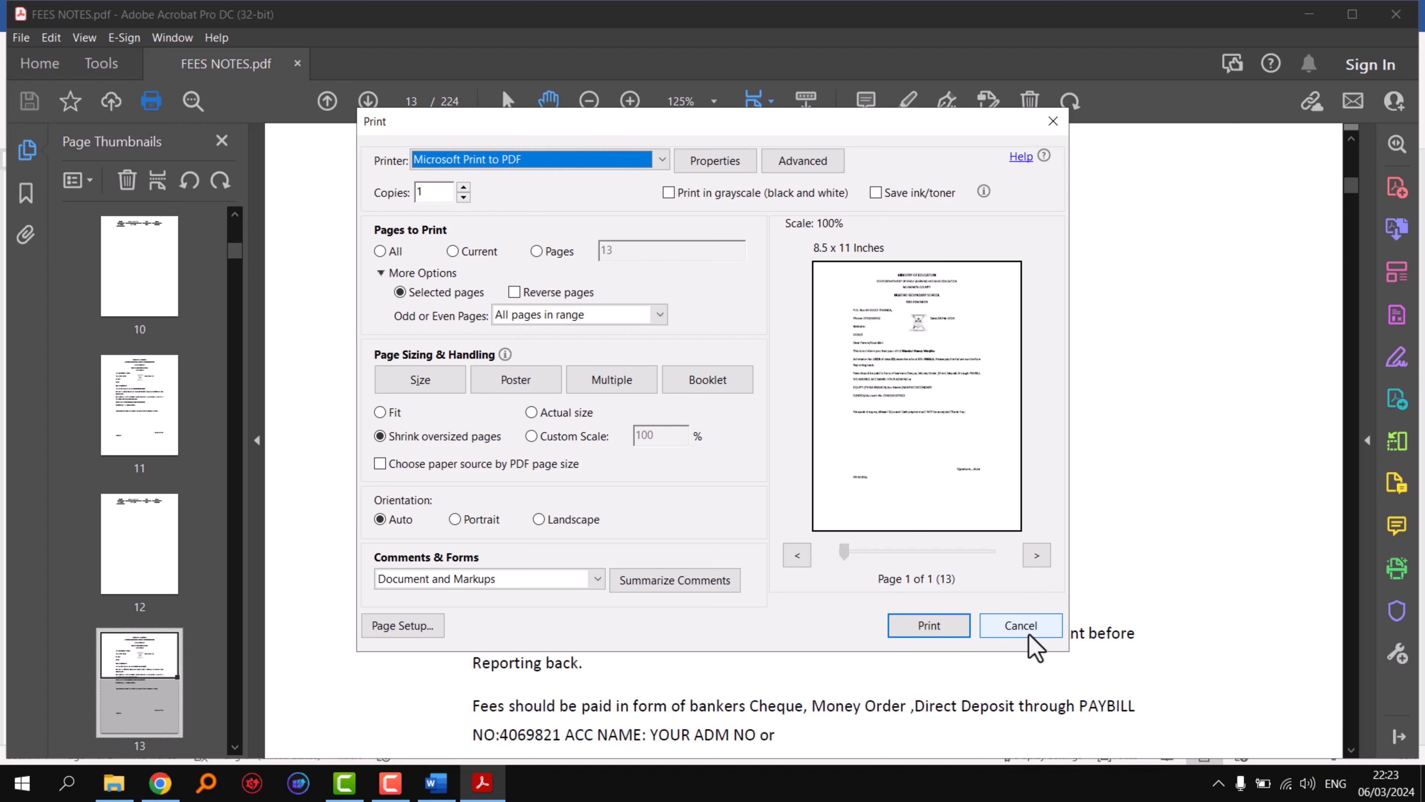
pyautogui.click(1022, 627)
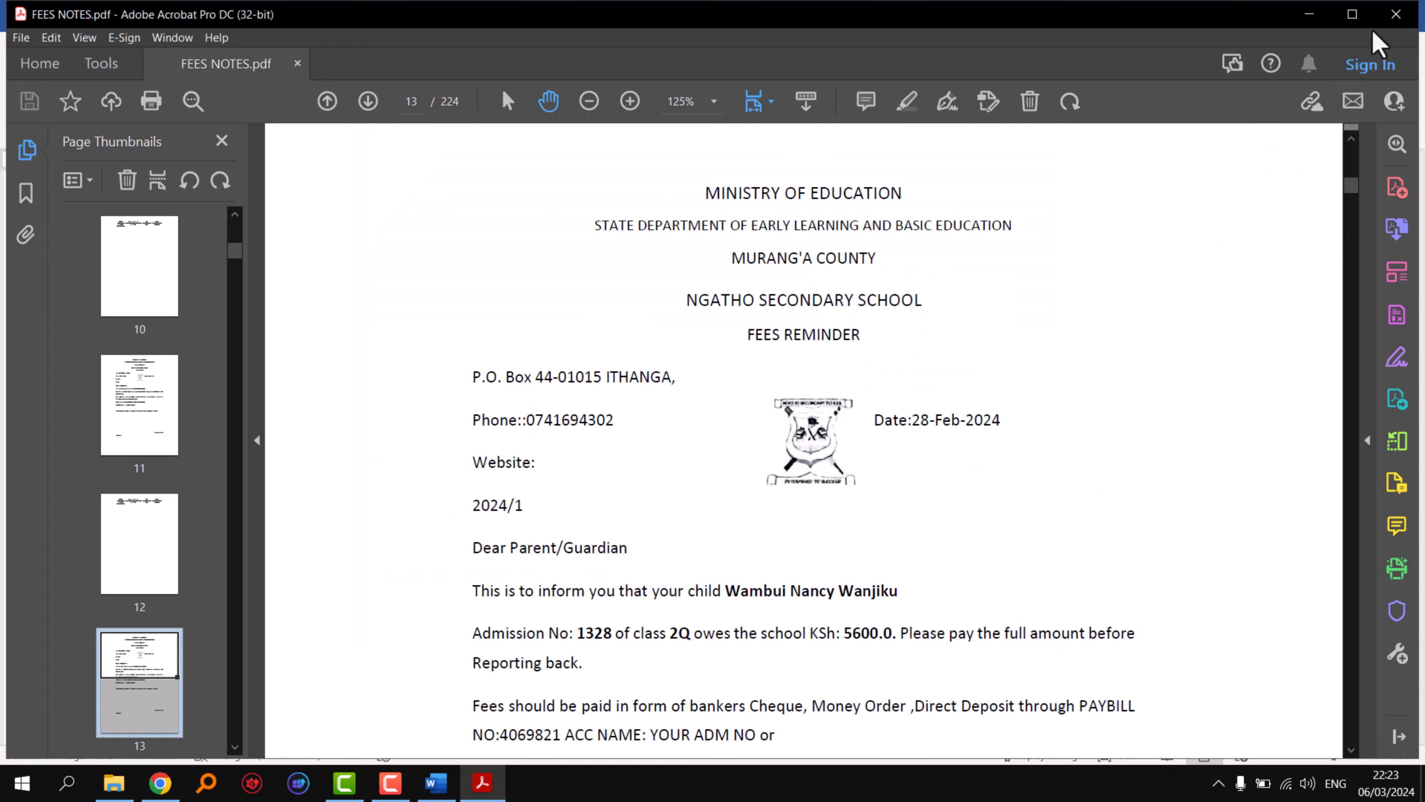
pyautogui.click(1395, 15)
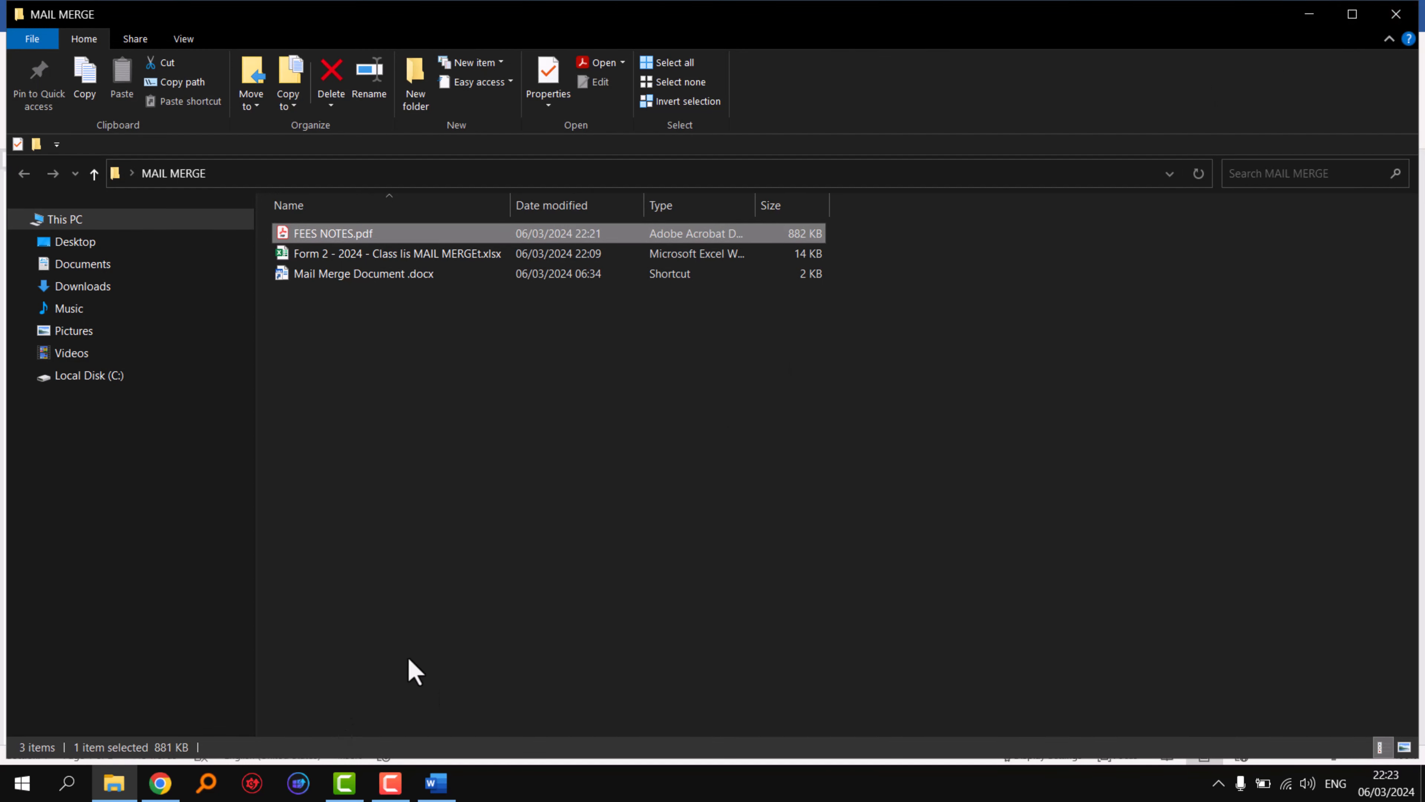
pyautogui.click(1383, 13)
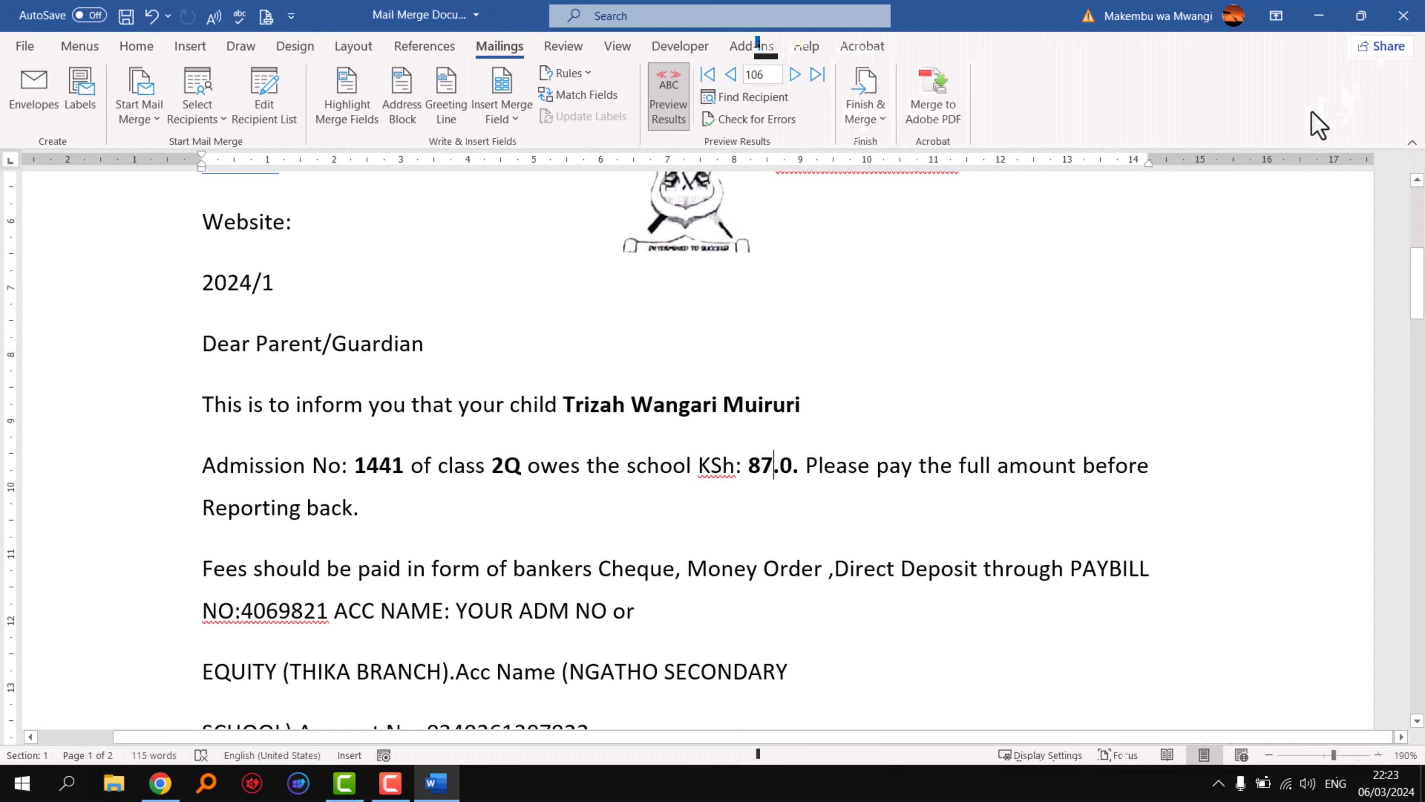
# Step: Try to merge all records of the letter to Adobe PDF with the file name PDFMailer
pyautogui.click(950, 109)
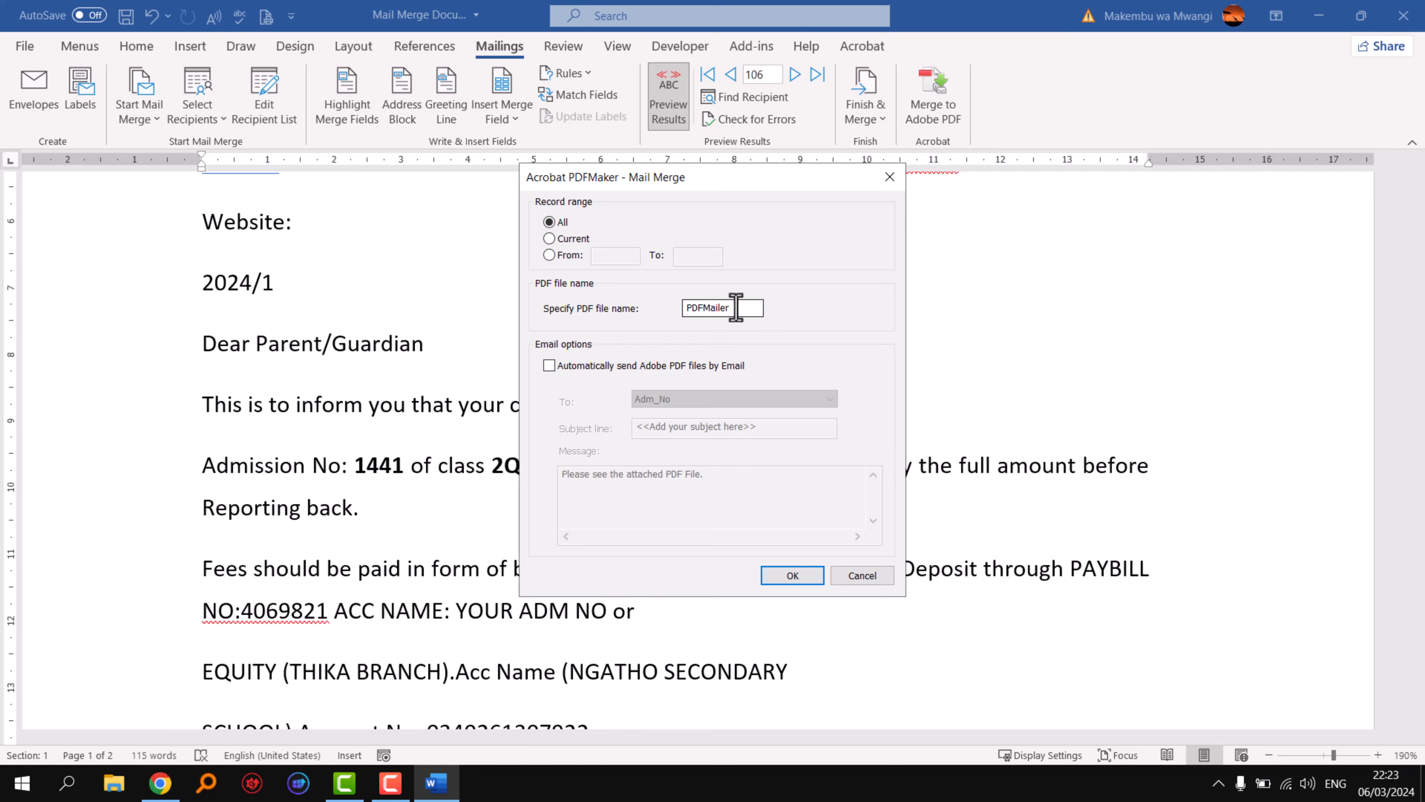
pyautogui.click(800, 576)
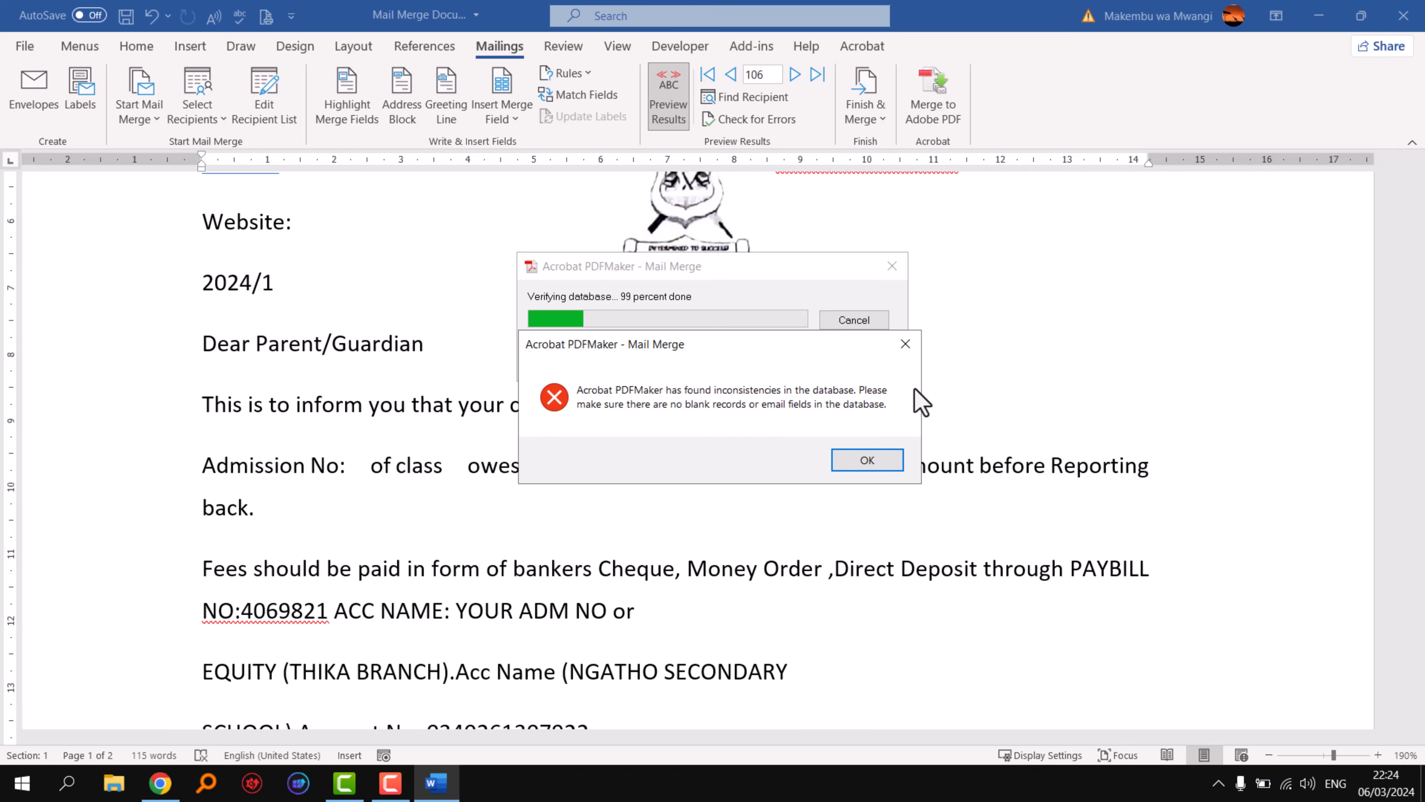
pyautogui.click(879, 465)
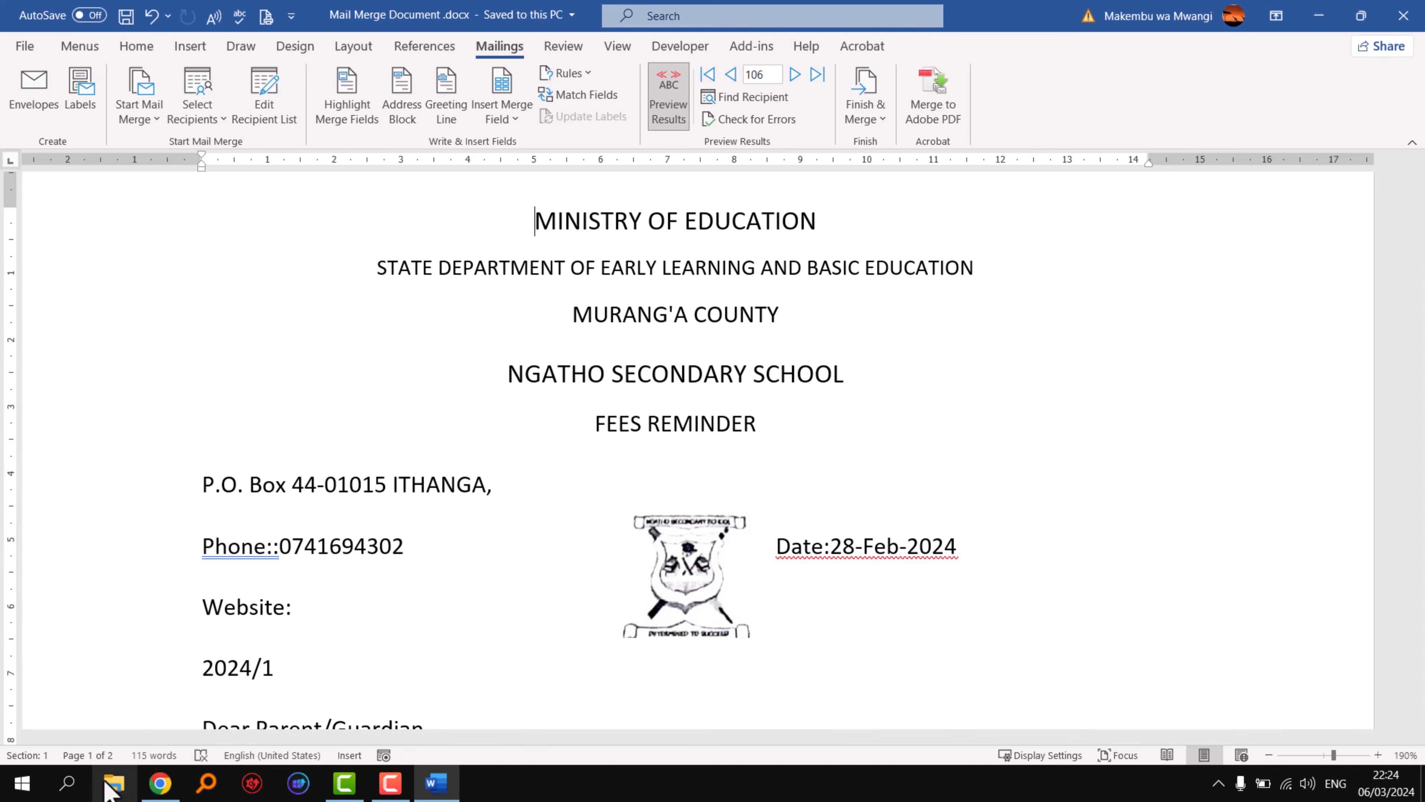
# Step: Open the MAIL MERGE folder on the Desktop in File Explorer
pyautogui.click(114, 786)
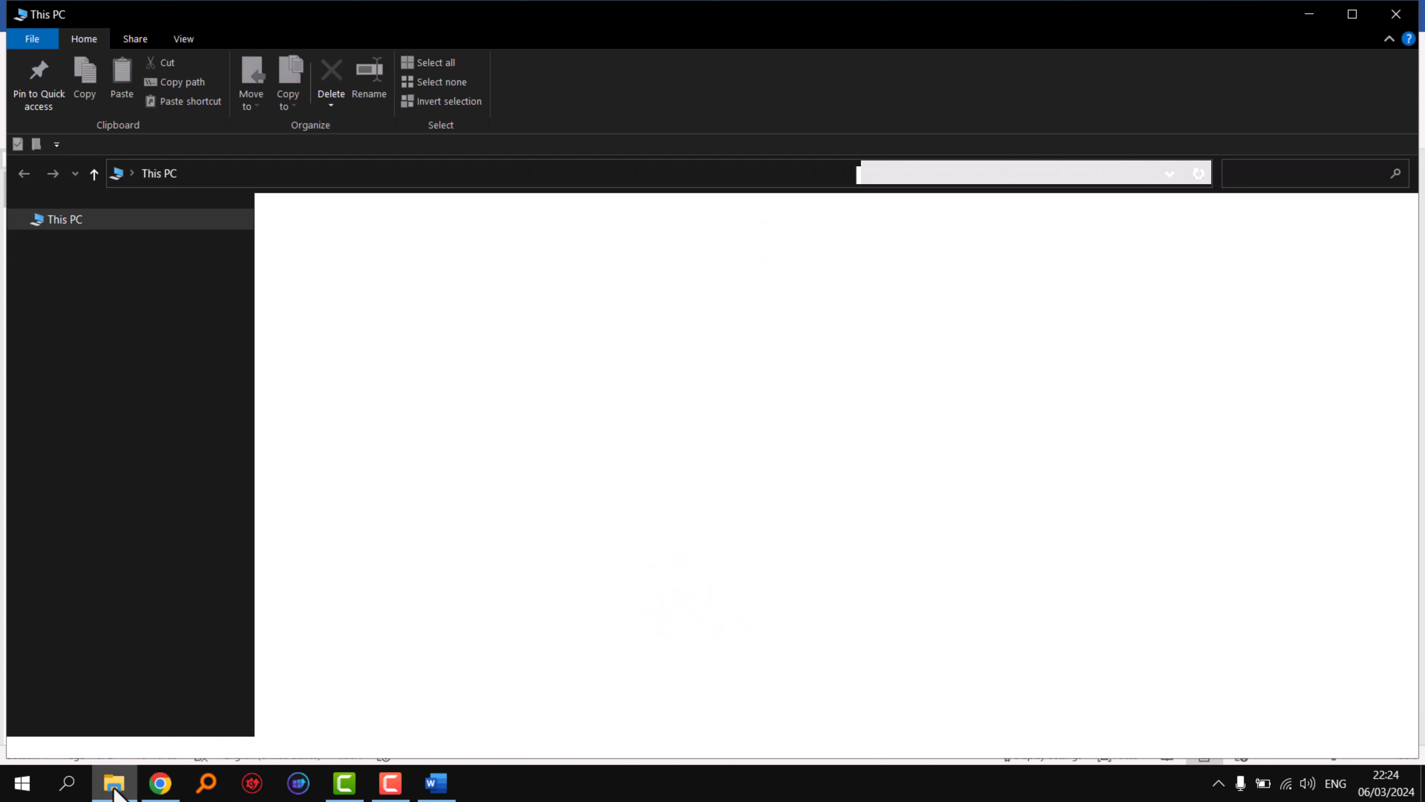
pyautogui.click(114, 786)
pyautogui.click(114, 786)
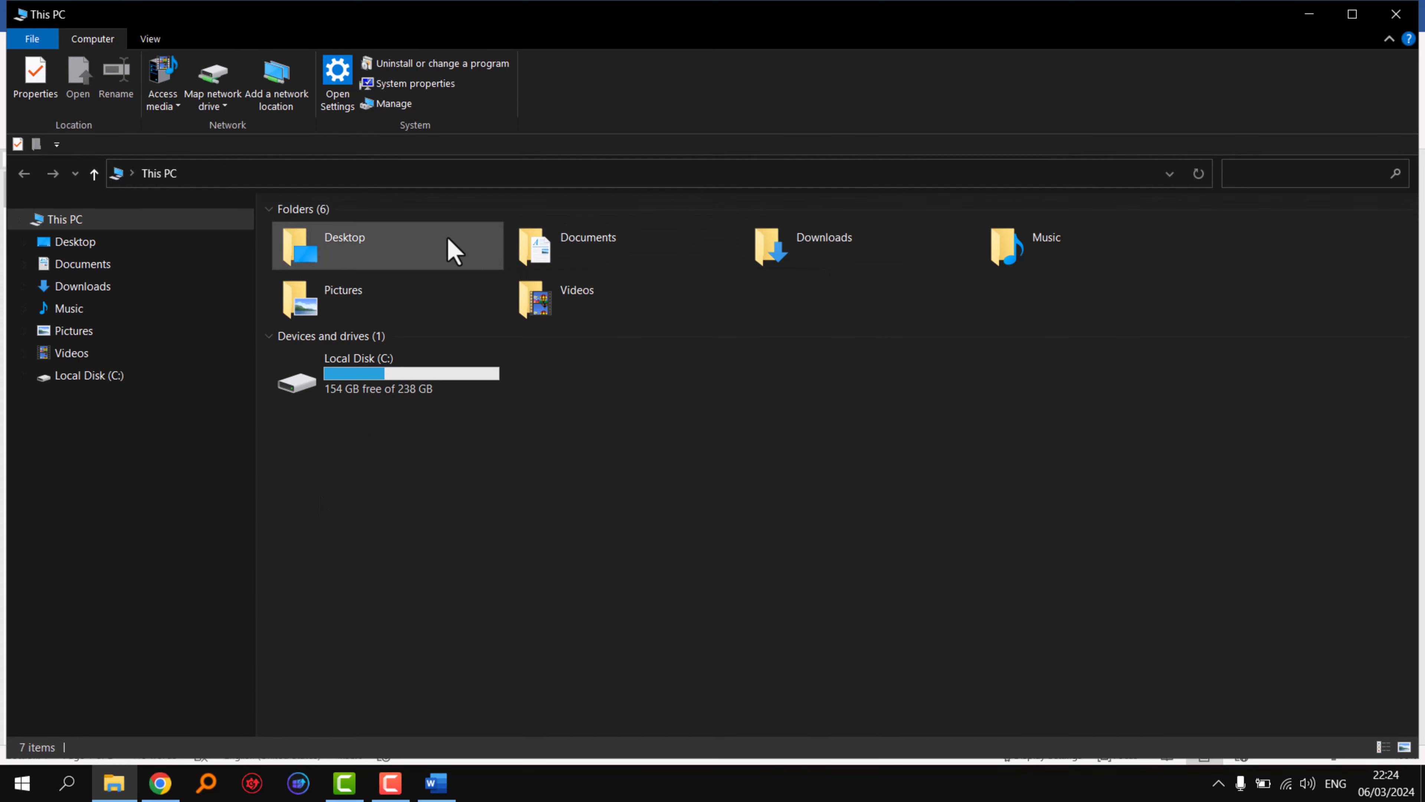
pyautogui.doubleClick(405, 242)
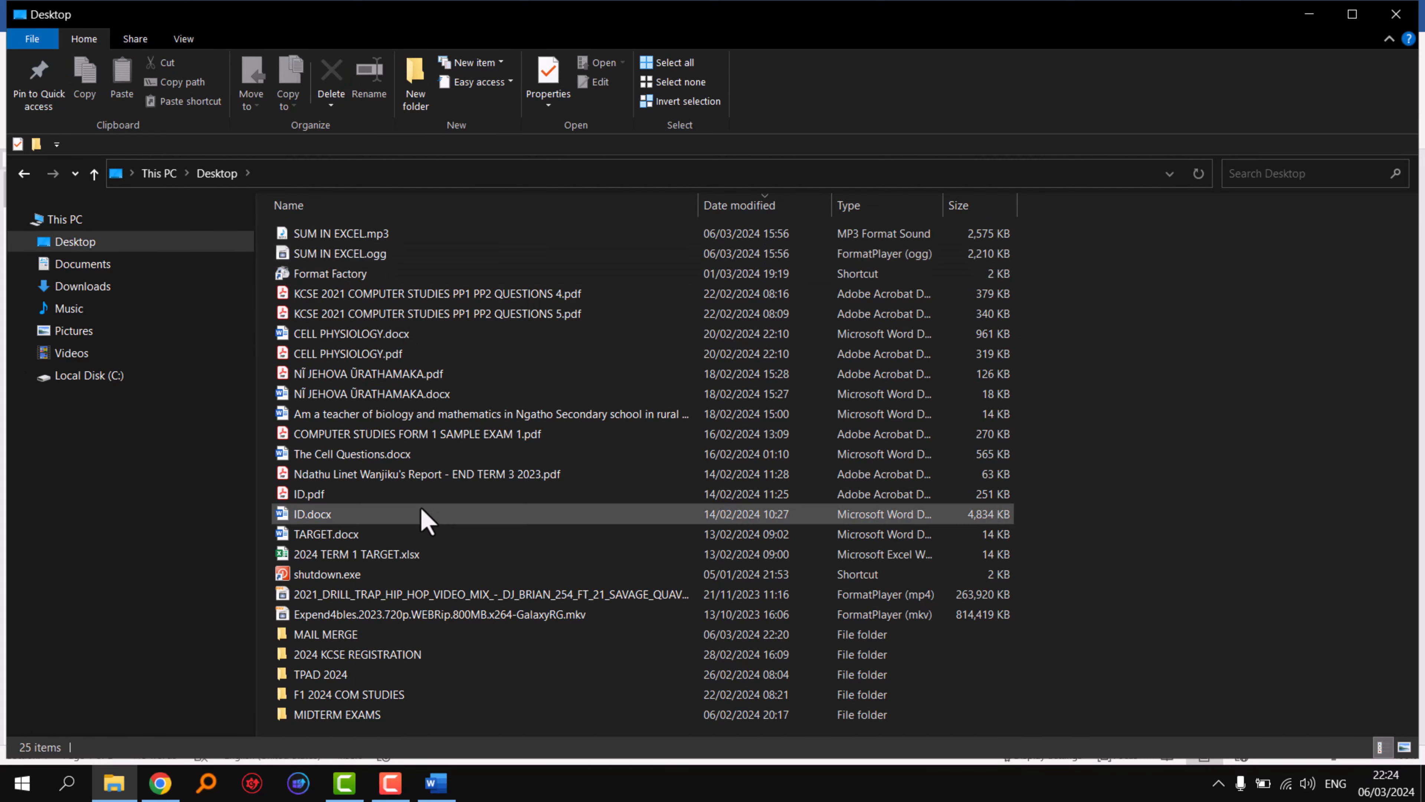
pyautogui.click(378, 639)
pyautogui.doubleClick(378, 640)
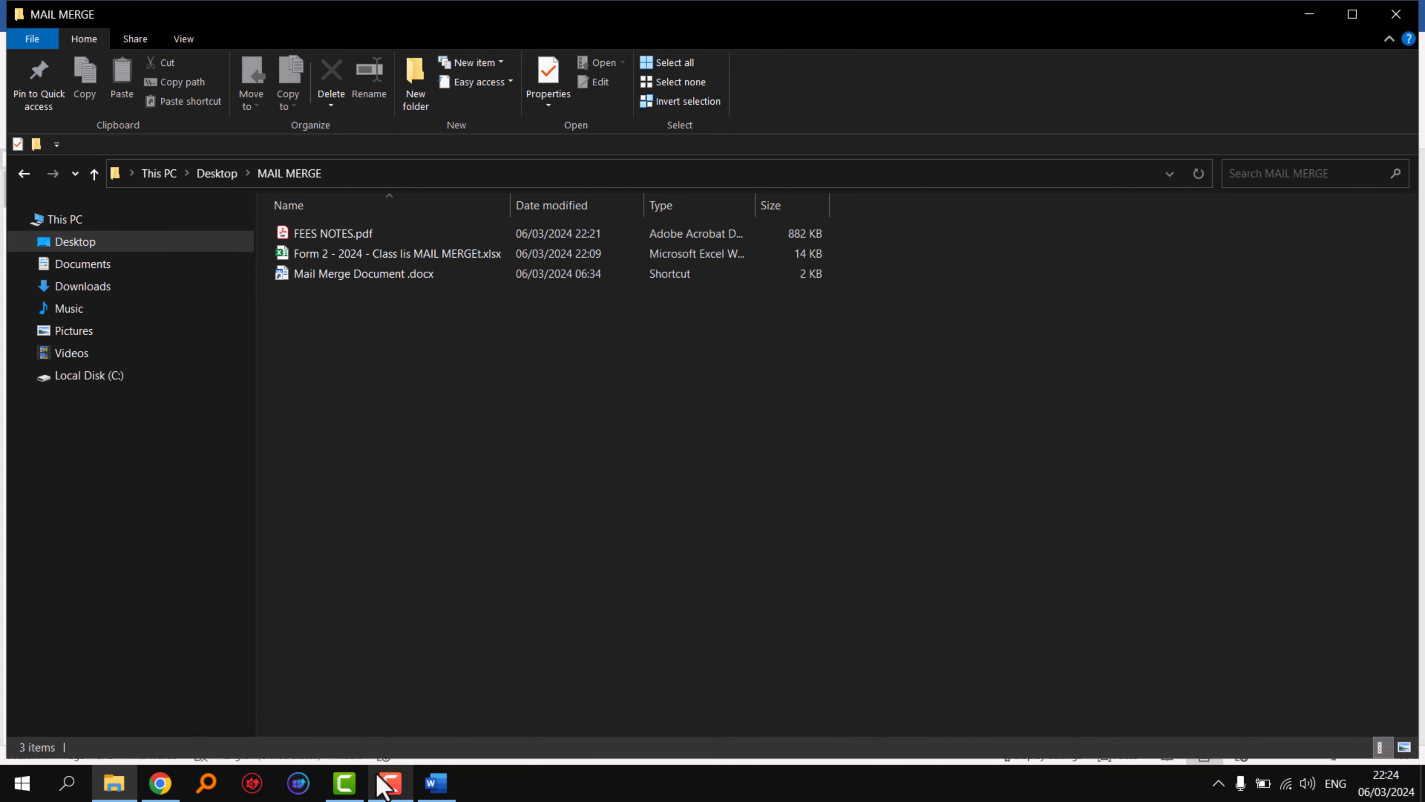
pyautogui.click(388, 784)
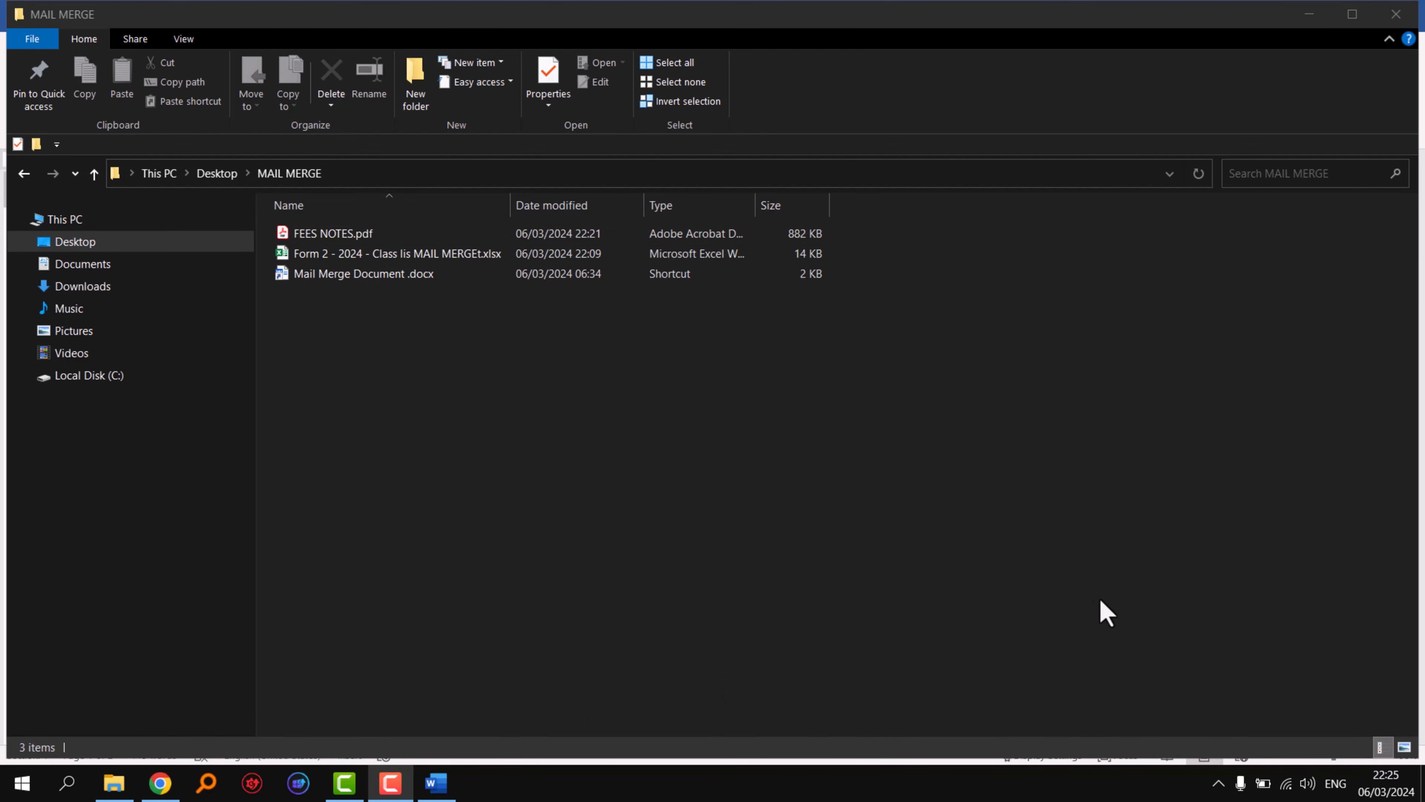